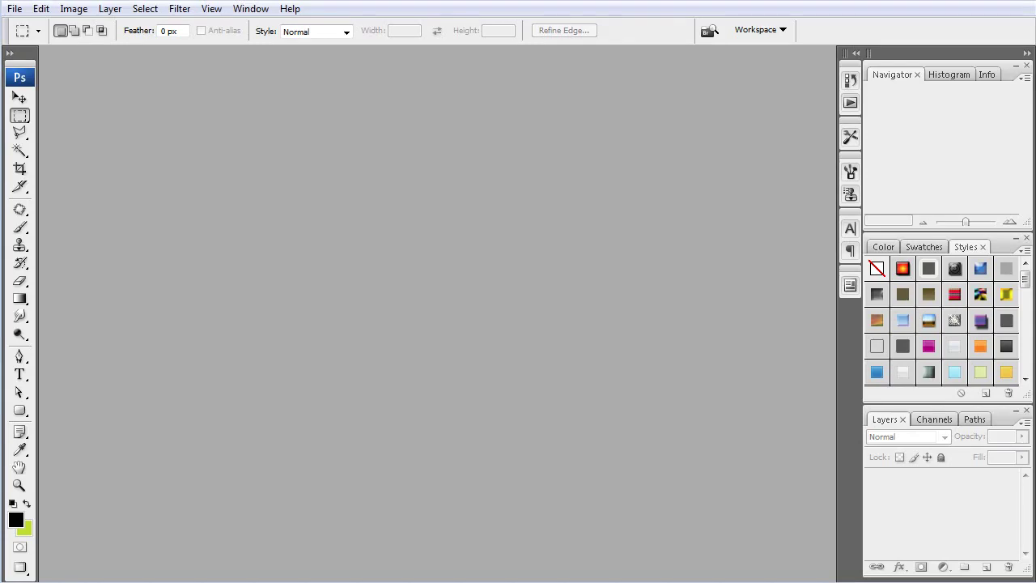
# Create a new 800 × 800 pixel, 72 ppi document with a white background.
pyautogui.hotkey('ctrl', 'n')
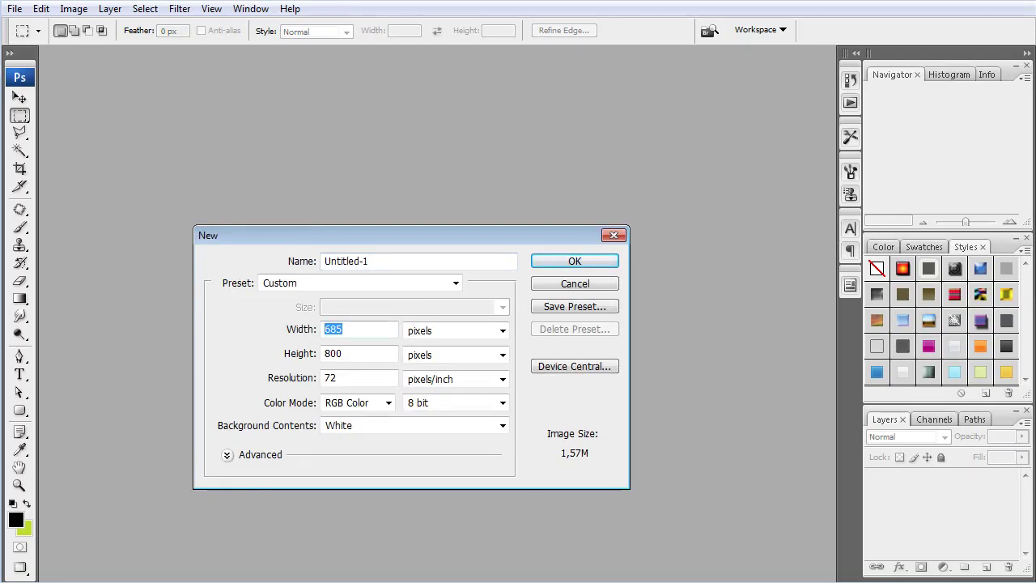
pyautogui.write('800')
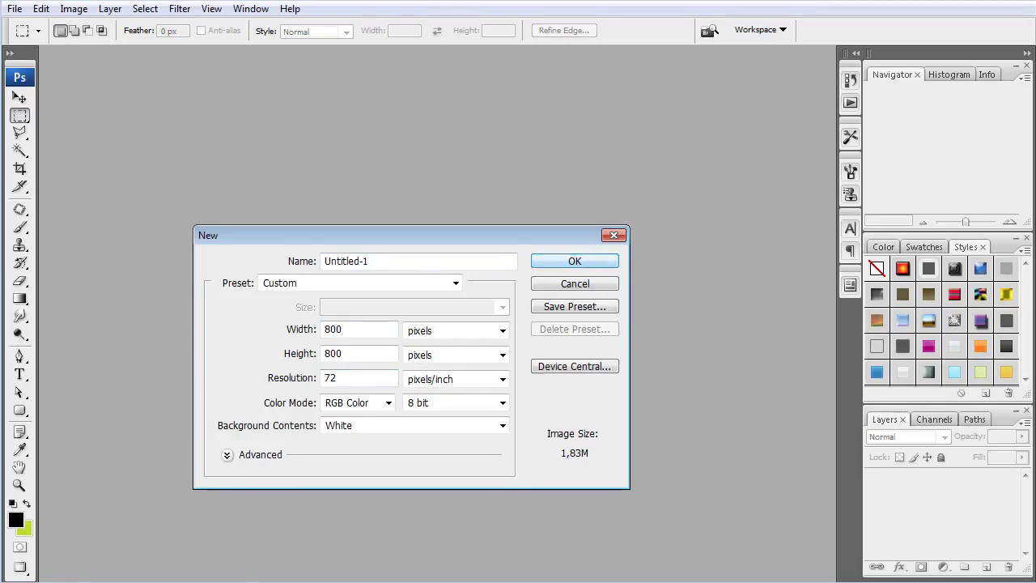
pyautogui.press('Return')
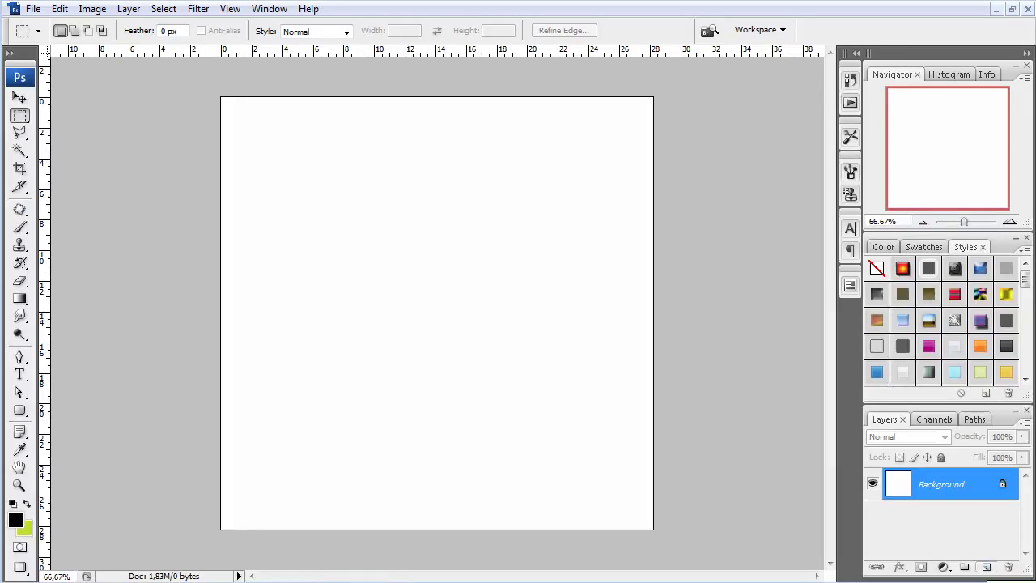
# Add a new layer named 'Gulv'.
pyautogui.click(986, 566)
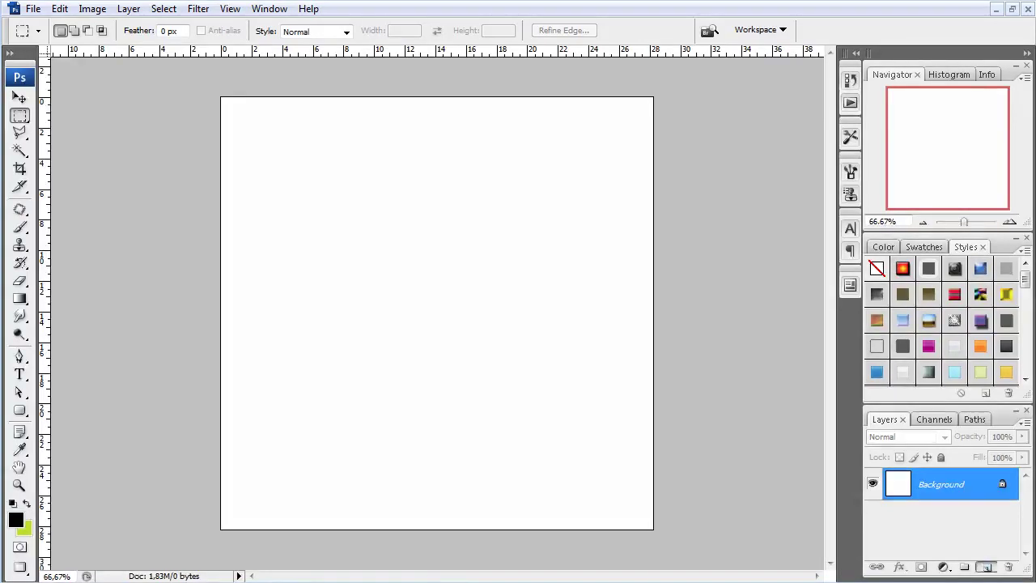
pyautogui.doubleClick(934, 484)
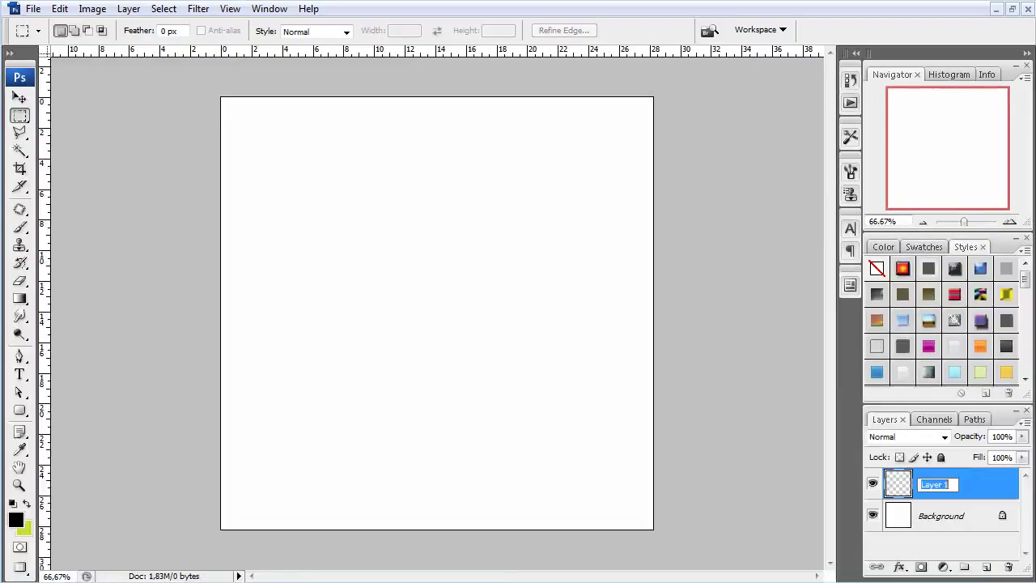
pyautogui.write('Gulv')
pyautogui.click(939, 516)
pyautogui.click(939, 484)
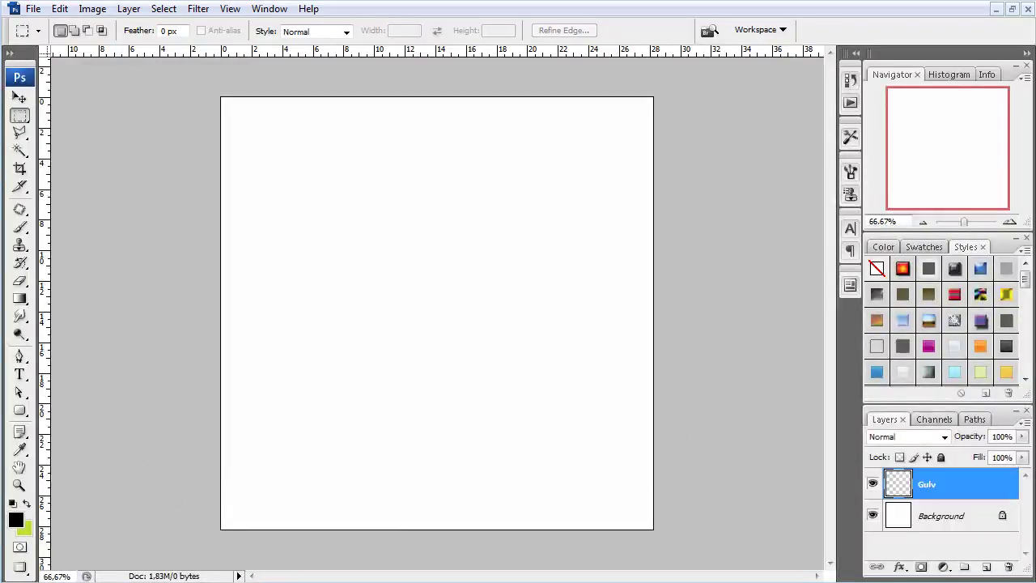
# Paint a black floor band across the lower canvas and add an empty layer above it.
pyautogui.moveTo(191, 541); pyautogui.dragTo(721, 410)
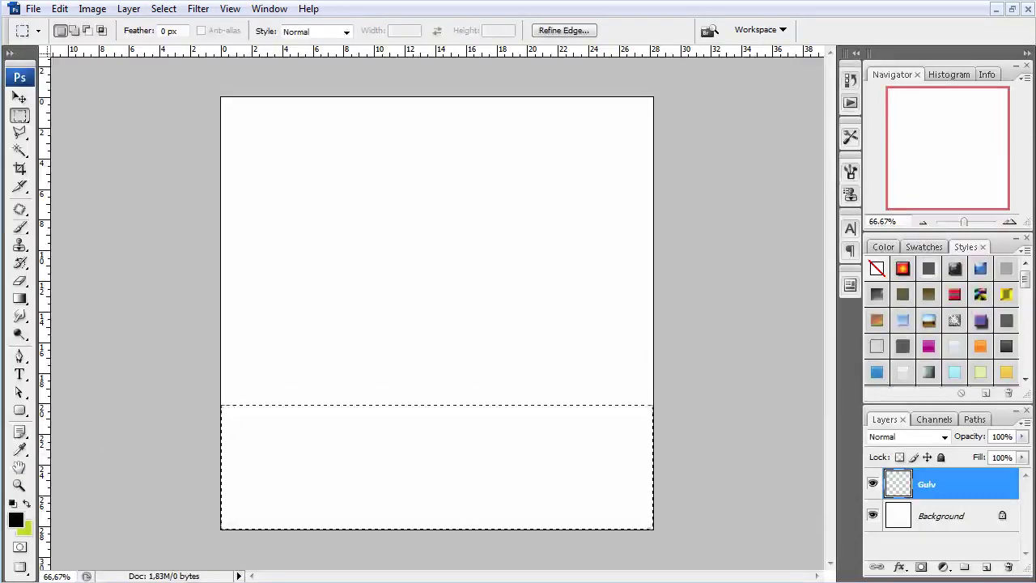
pyautogui.press('b')
pyautogui.moveTo(251, 443); pyautogui.dragTo(267, 505)
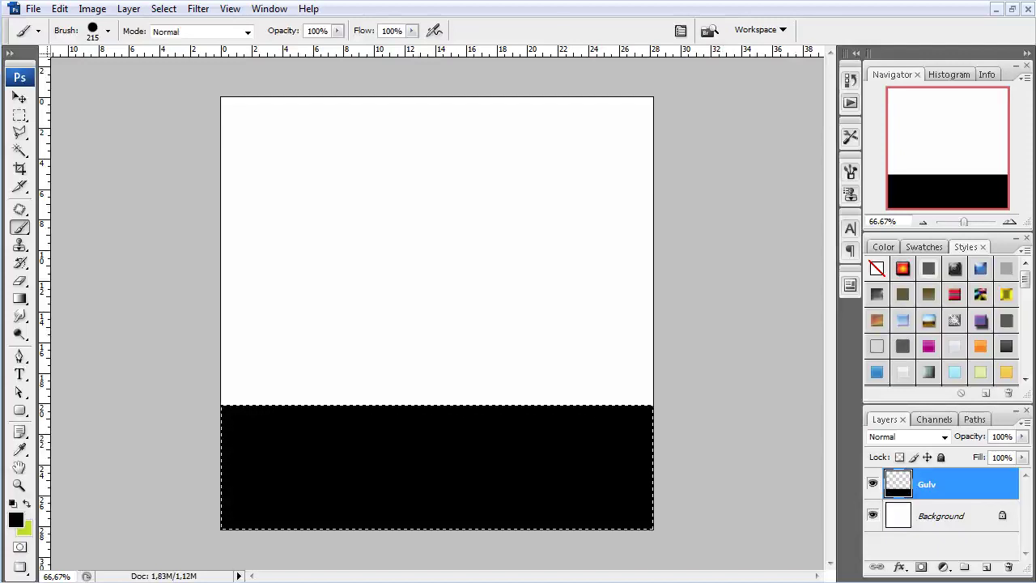
pyautogui.click(986, 566)
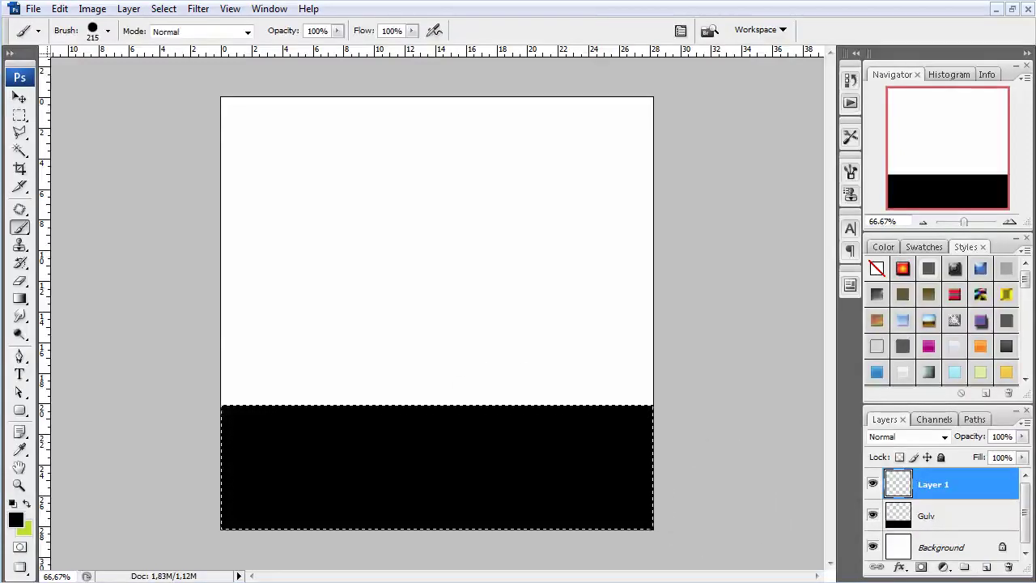
# Select the white upper area above the floor with the Rectangular Marquee.
pyautogui.press('m')
pyautogui.moveTo(218, 95); pyautogui.dragTo(770, 402)
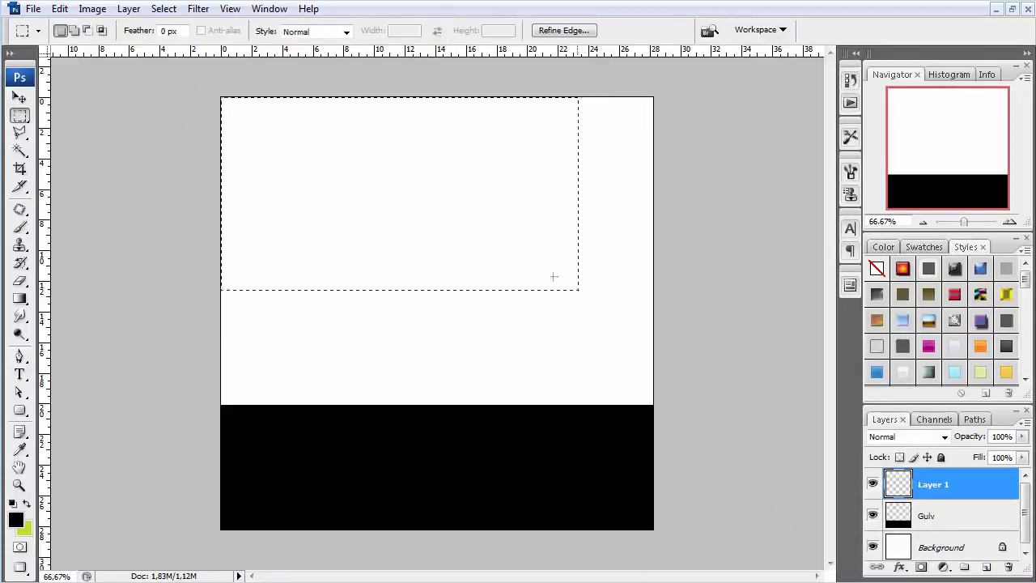
pyautogui.click(772, 403)
pyautogui.hotkey('ctrl', 'z')
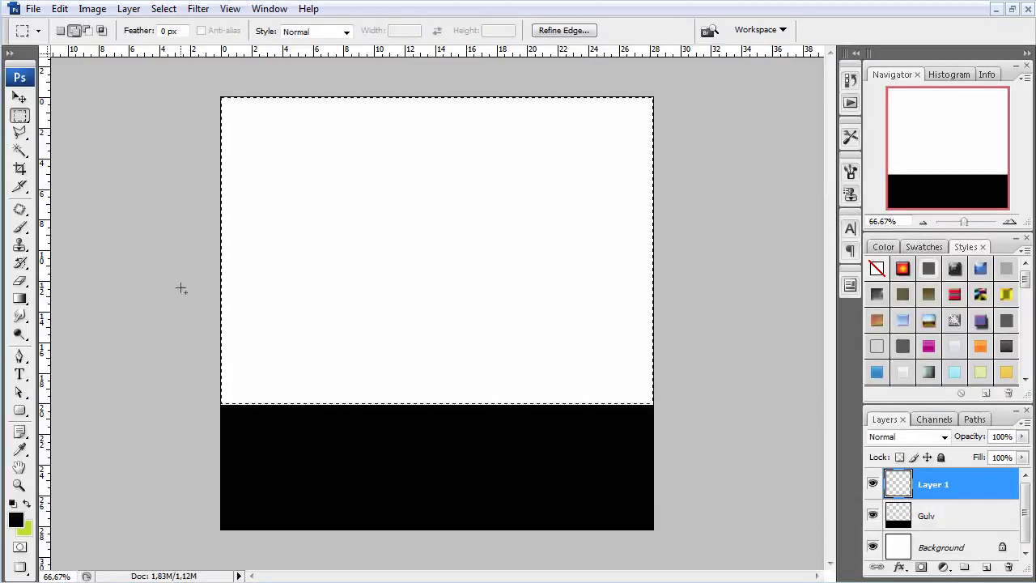
pyautogui.moveTo(168, 279); pyautogui.dragTo(735, 407)
pyautogui.hotkey('ctrl', 'z')
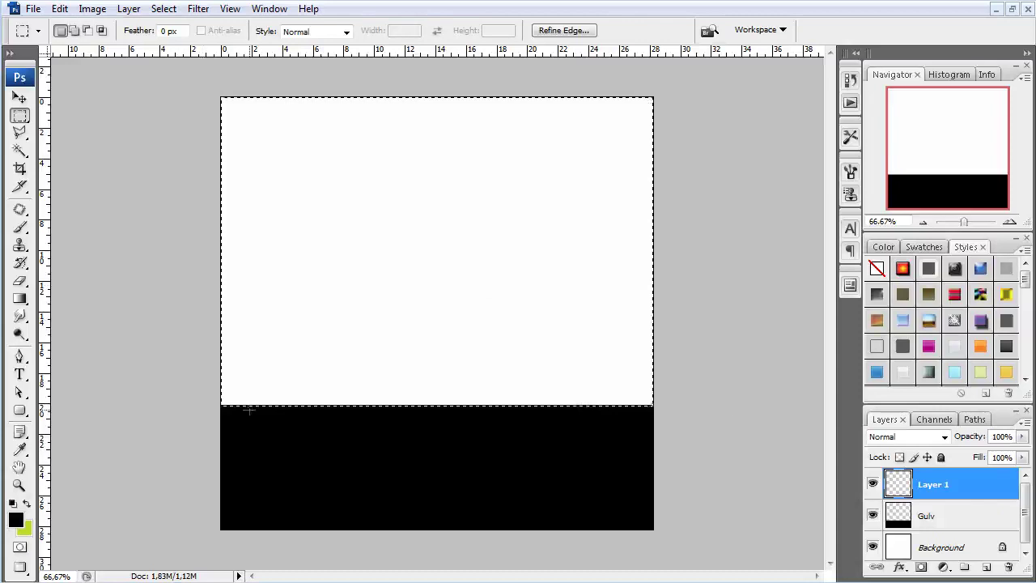
# Paint the selected upper area dark grey #383838 with the Brush, then deselect.
pyautogui.click(19, 226)
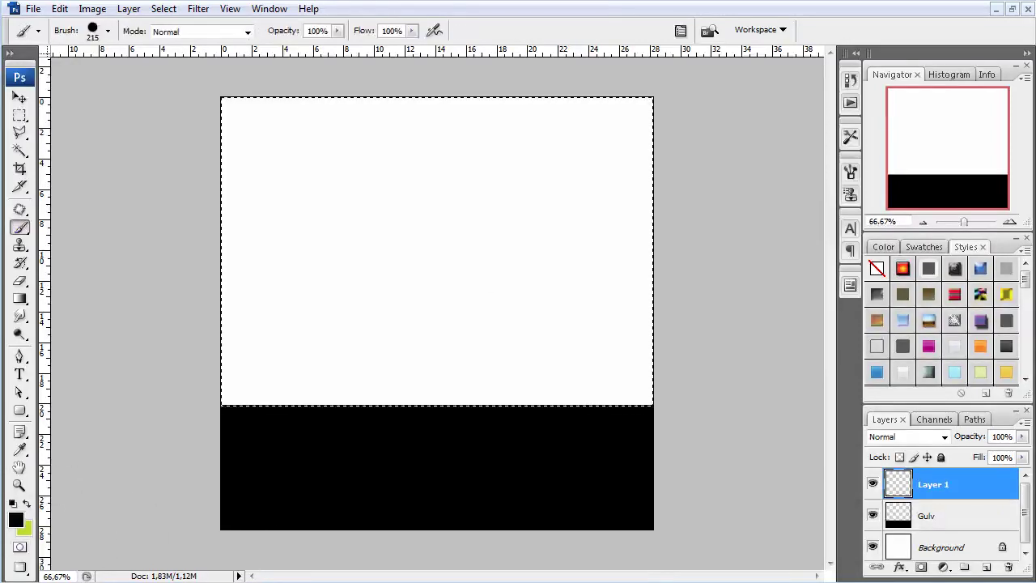
pyautogui.click(15, 519)
pyautogui.click(464, 317)
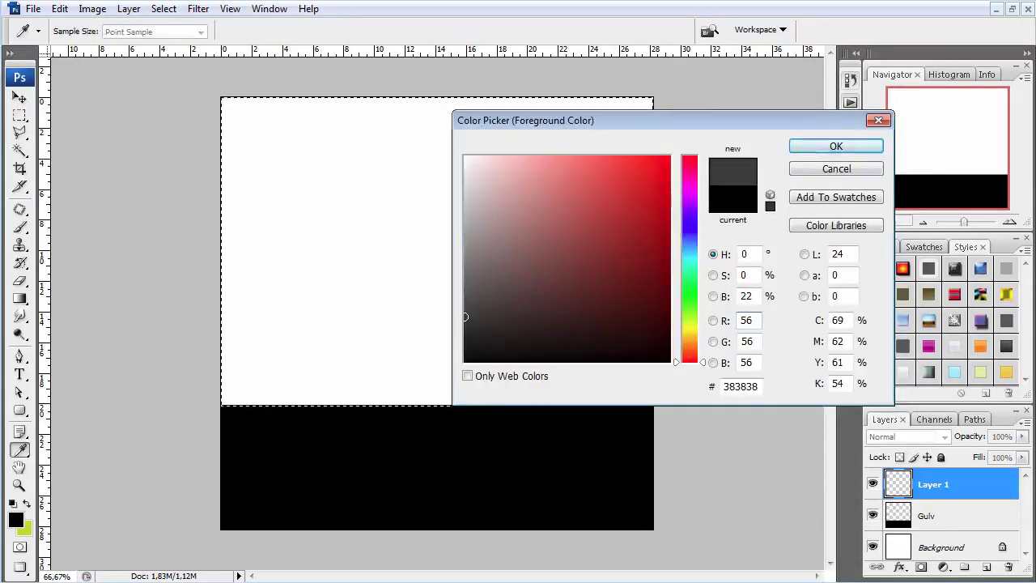
pyautogui.click(836, 145)
pyautogui.moveTo(707, 377)
pyautogui.mouseDown()
pyautogui.moveTo(694, 278)
pyautogui.moveTo(481, 121)
pyautogui.moveTo(597, 208)
pyautogui.mouseUp()
pyautogui.click(19, 115)
pyautogui.hotkey('ctrl', 'd')
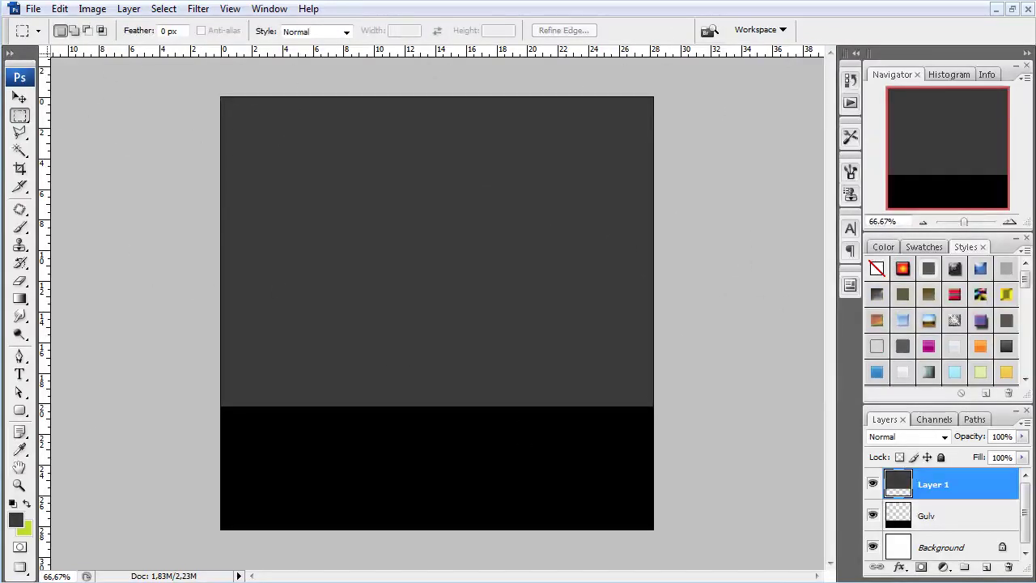
pyautogui.doubleClick(963, 516)
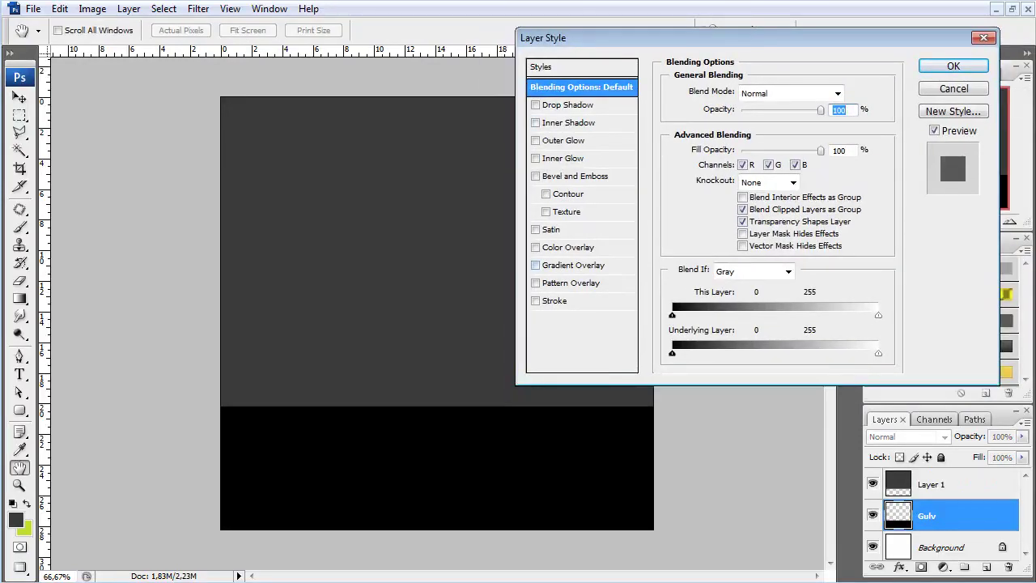
# Apply a Gradient Overlay to Gulv at -90° angle and about 25% opacity.
pyautogui.click(573, 265)
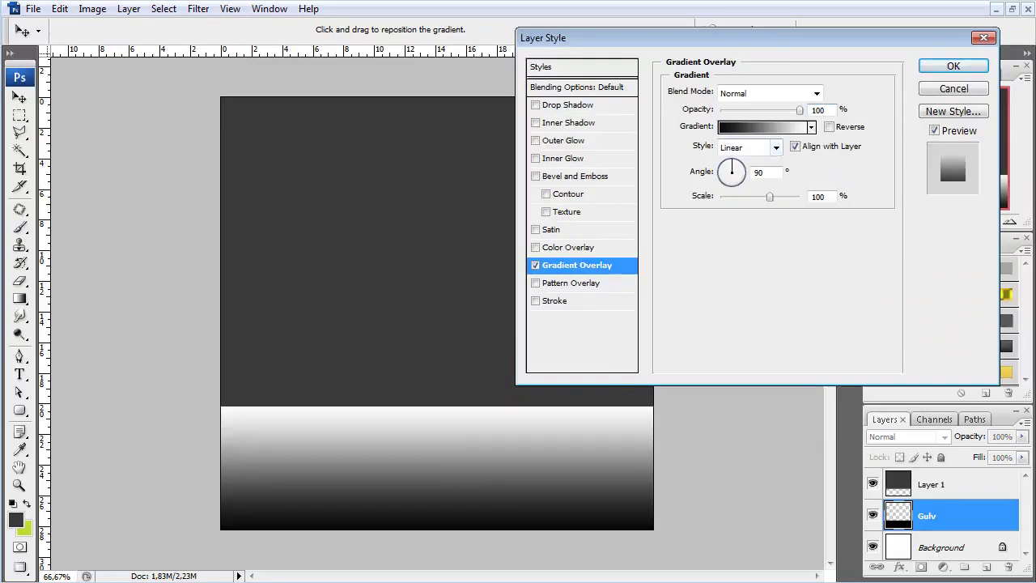
pyautogui.click(732, 182)
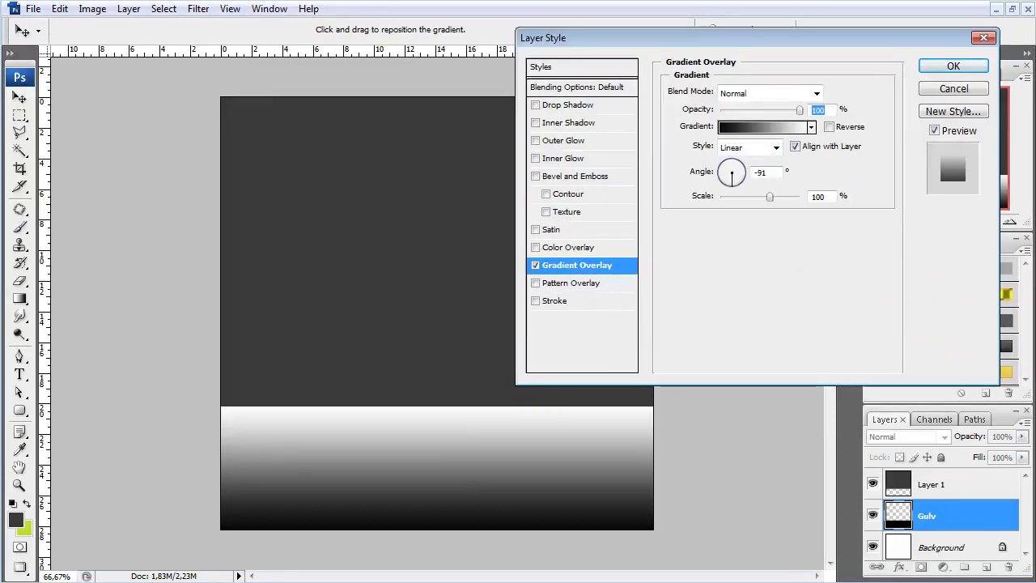
pyautogui.click(733, 183)
pyautogui.click(731, 177)
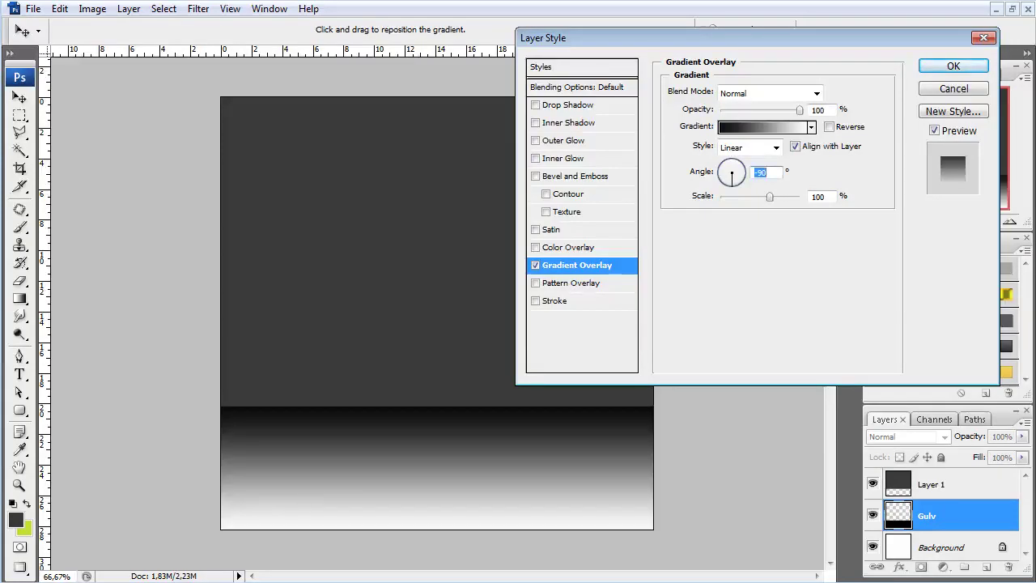
pyautogui.moveTo(799, 110); pyautogui.dragTo(737, 110)
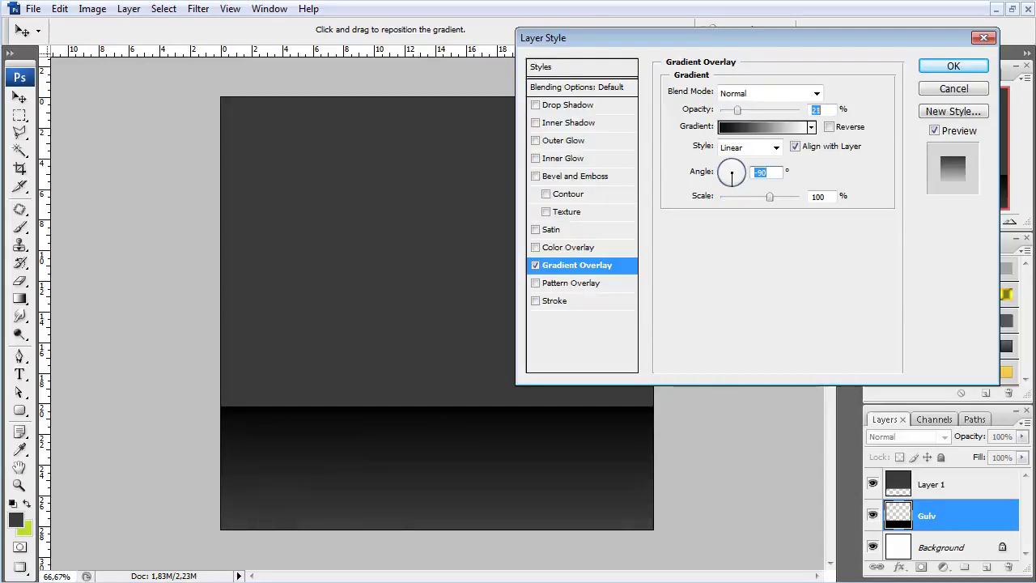
pyautogui.click(953, 65)
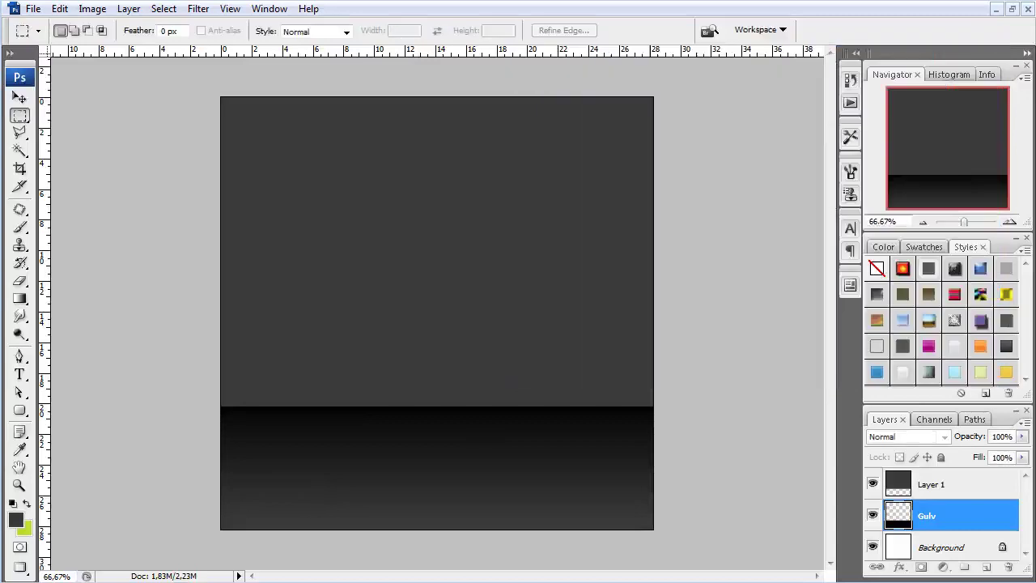
# Give Layer 1 a Gradient Overlay at -90° with about 35% opacity.
pyautogui.click(933, 484)
pyautogui.doubleClick(979, 484)
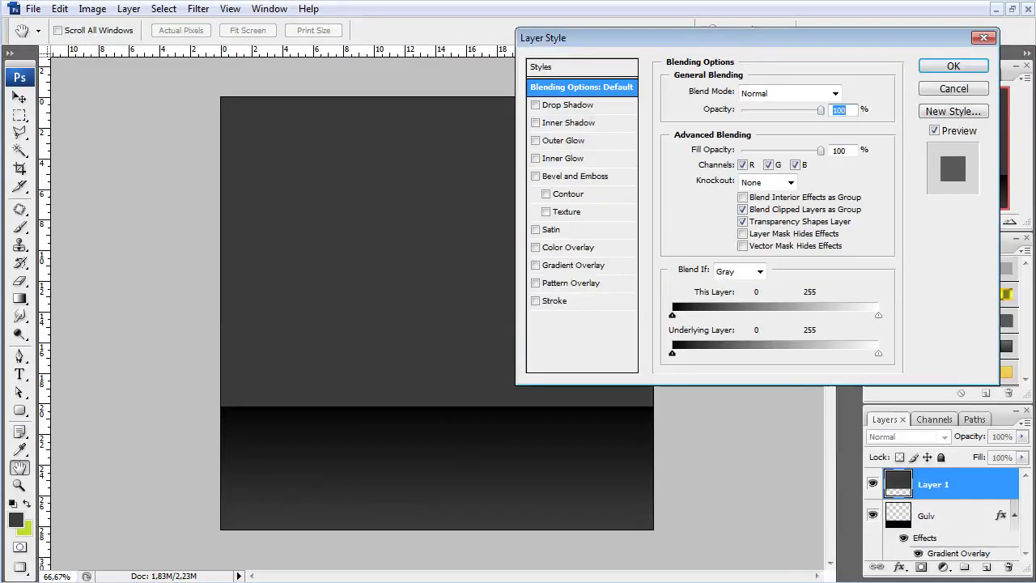
pyautogui.click(535, 265)
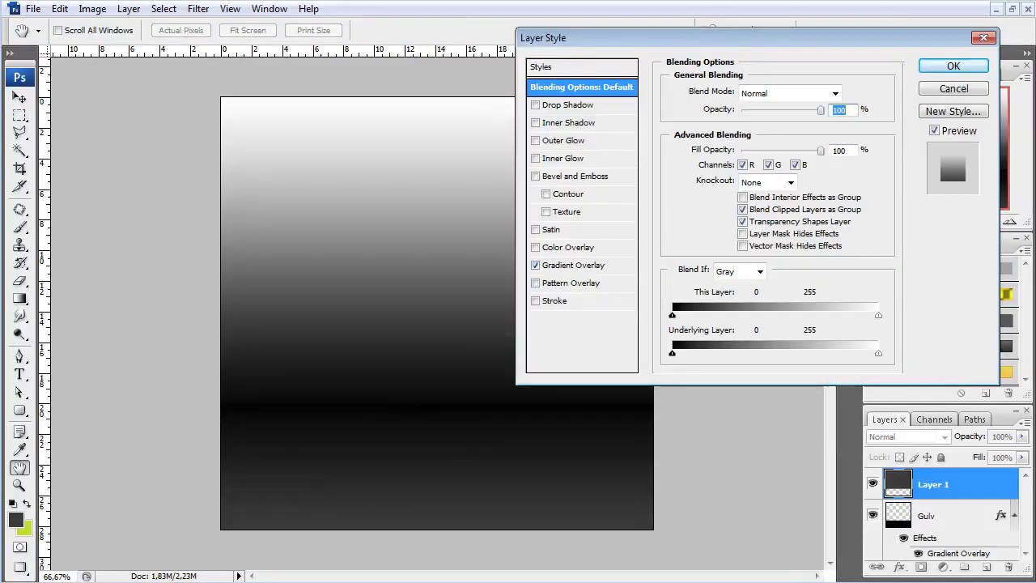
pyautogui.click(577, 265)
pyautogui.click(733, 183)
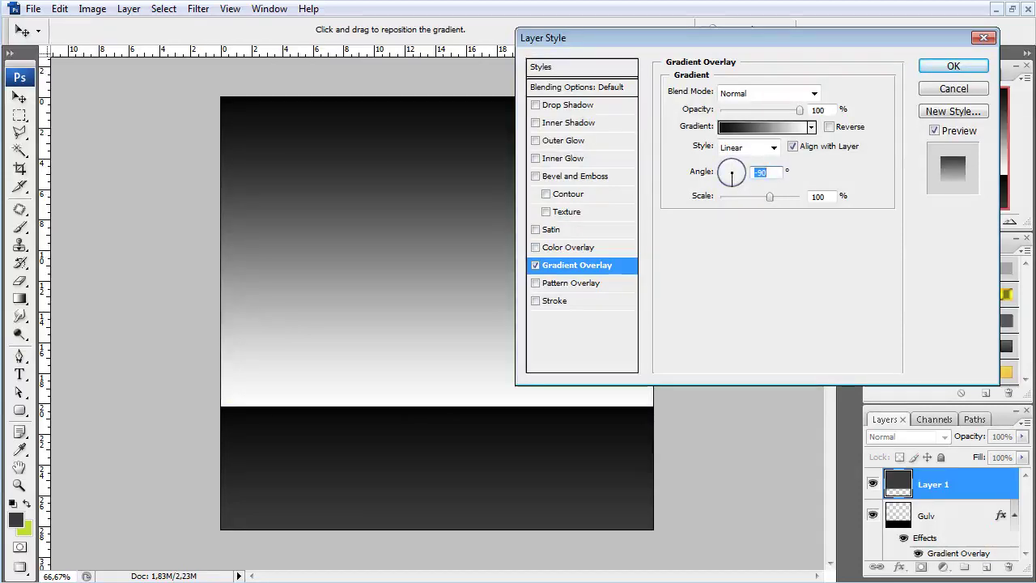
pyautogui.moveTo(800, 109); pyautogui.dragTo(752, 109)
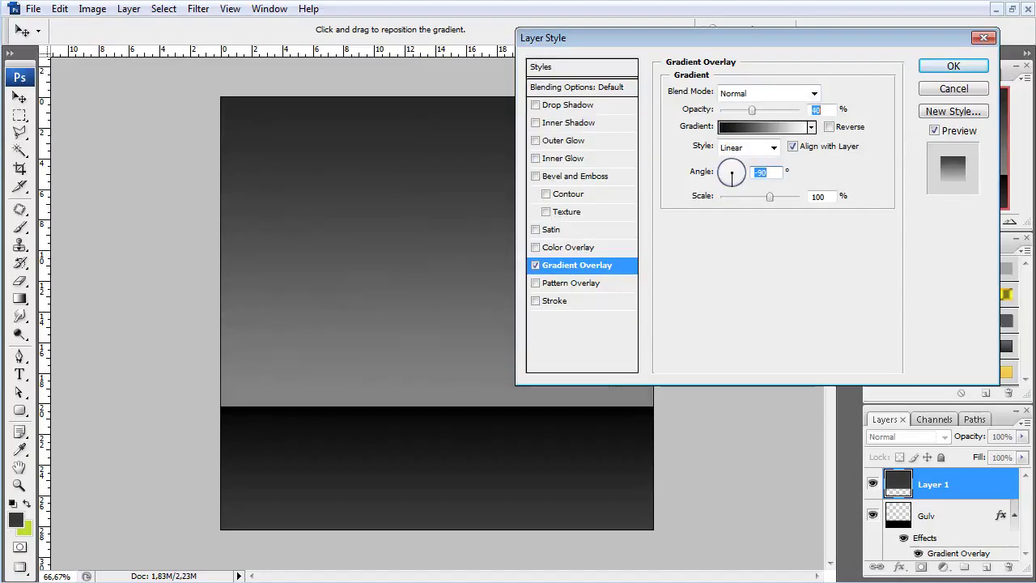
# Change the gradient's dark end stop to dark blue #113e56 in the Gradient Editor.
pyautogui.click(765, 127)
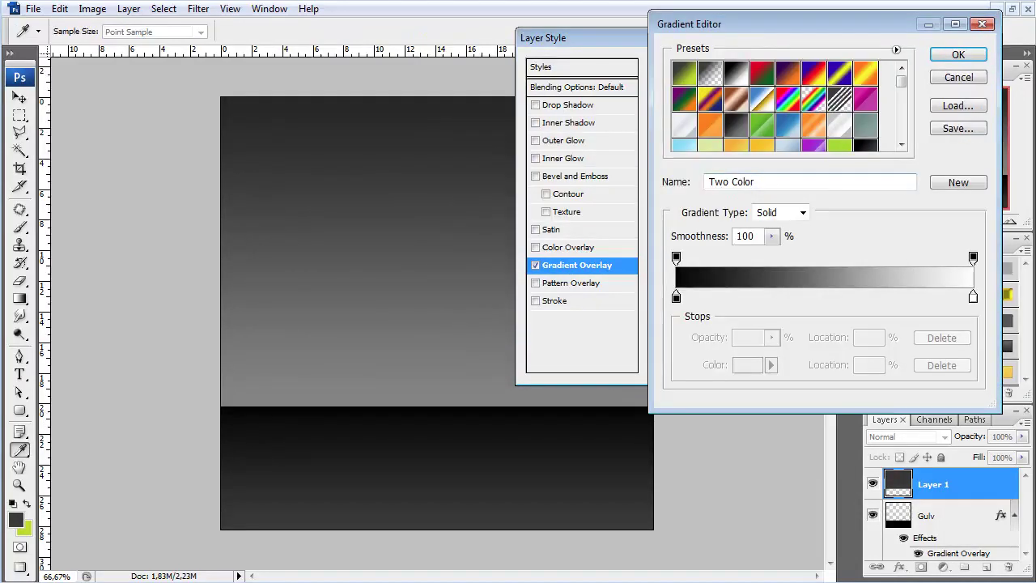
pyautogui.click(675, 297)
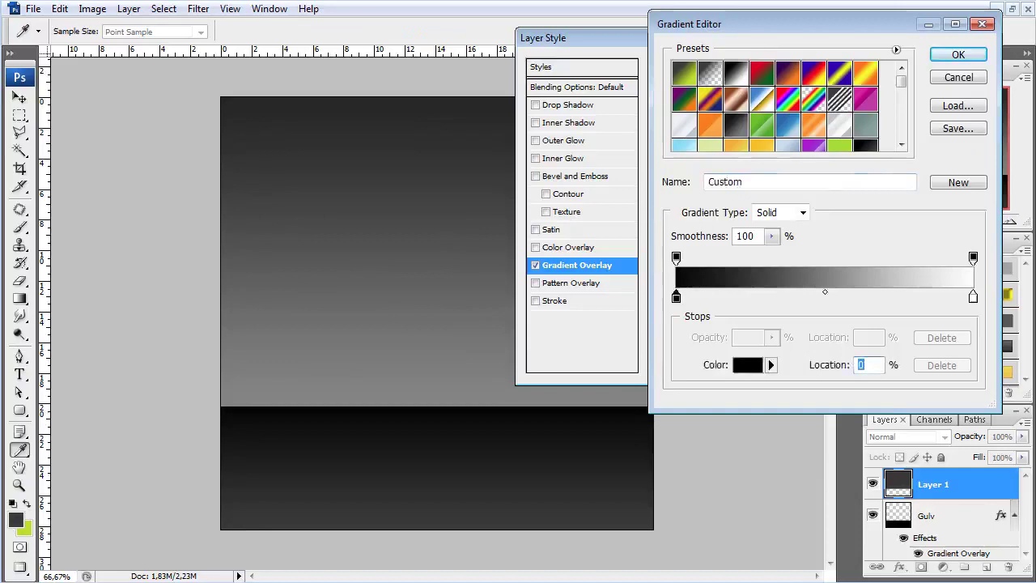
pyautogui.click(747, 364)
pyautogui.moveTo(689, 361)
pyautogui.mouseDown()
pyautogui.moveTo(689, 247)
pyautogui.moveTo(629, 292)
pyautogui.mouseUp()
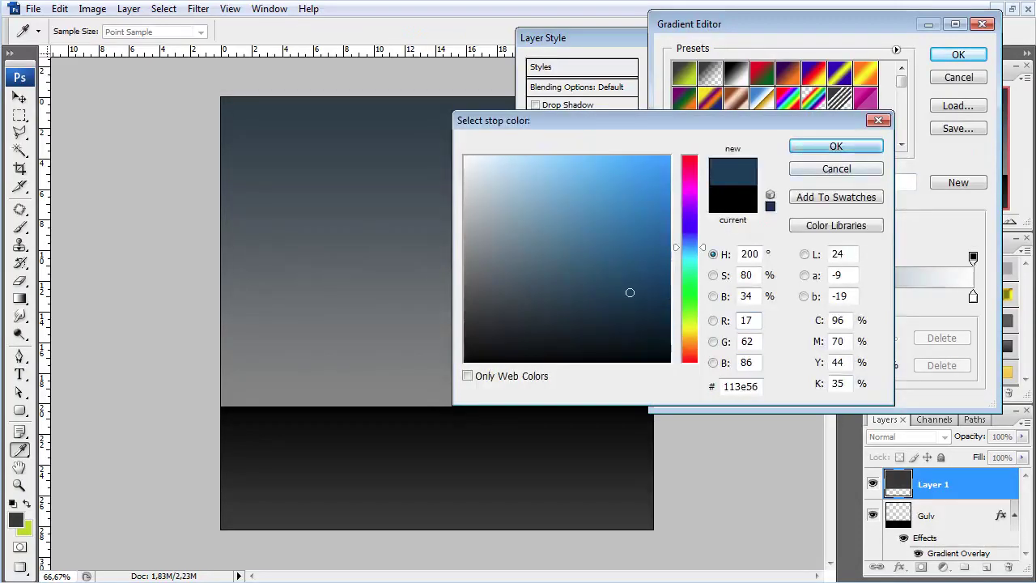
pyautogui.press('Return')
pyautogui.click(973, 297)
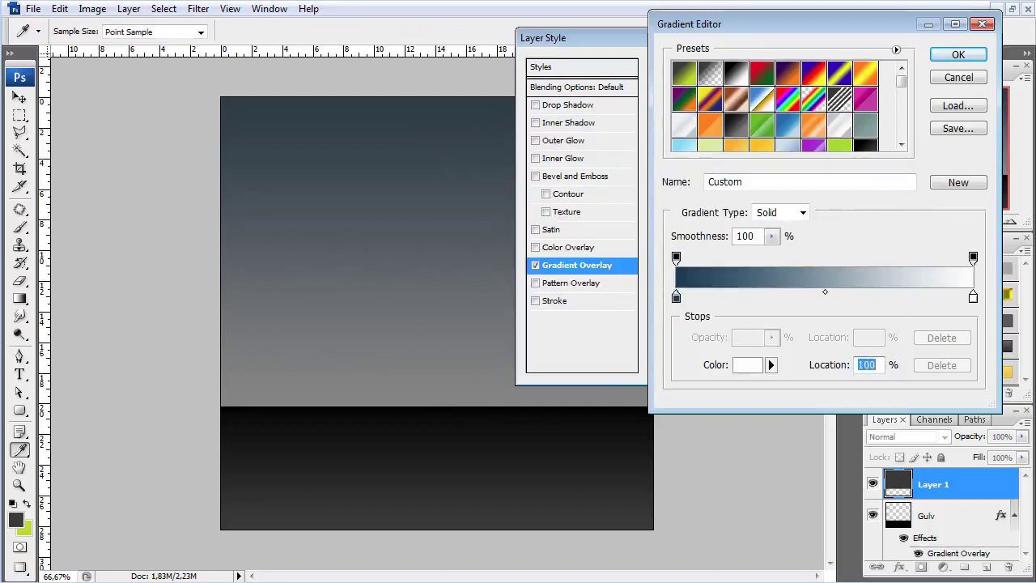
# Confirm the blue gradient and preview blend modes for the overlay.
pyautogui.click(958, 55)
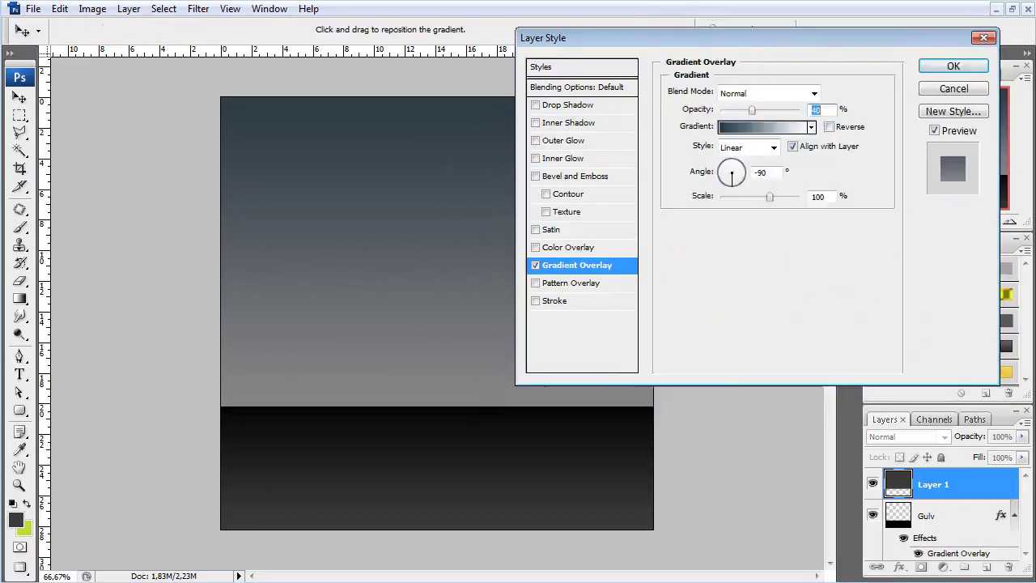
pyautogui.hotkey('shift', 'Tab')
pyautogui.hotkey('alt', 'Down')
pyautogui.press('Down')
pyautogui.press('Down')
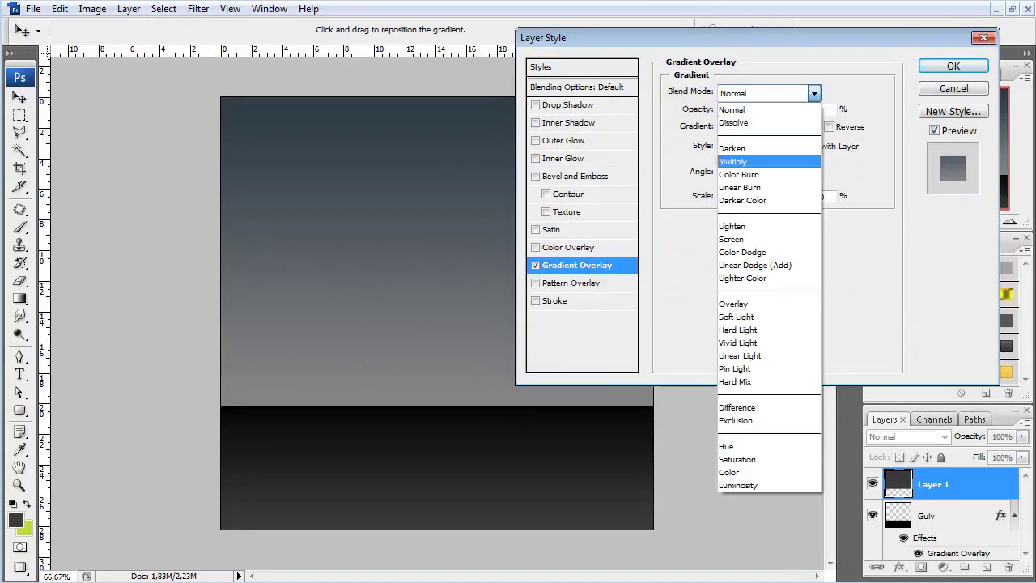
pyautogui.press('Return')
pyautogui.press('Down')
pyautogui.press('Down')
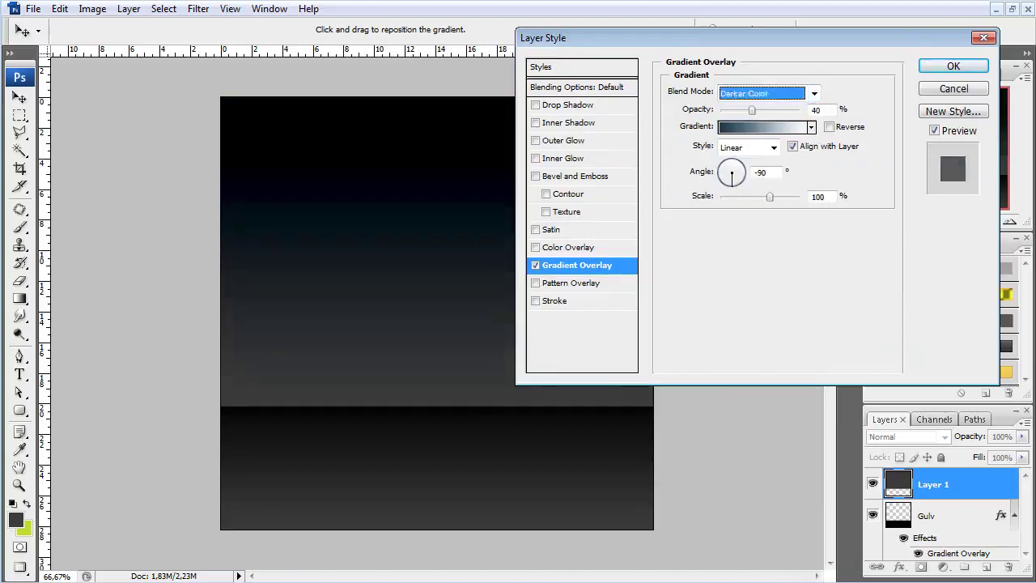
pyautogui.press('Down')
pyautogui.press('Down')
pyautogui.press('Down')
pyautogui.press('Down')
pyautogui.press('Down')
pyautogui.press('Down')
pyautogui.press('Down')
pyautogui.press('Down')
pyautogui.press('Down')
pyautogui.press('Down')
pyautogui.press('Down')
pyautogui.press('Down')
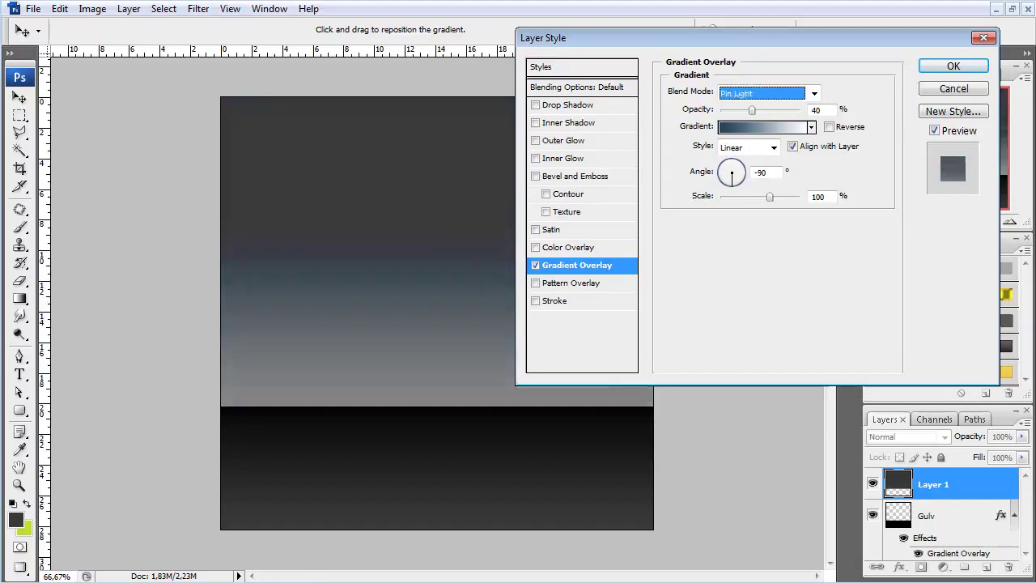
pyautogui.press('Down')
pyautogui.press('Down')
pyautogui.press('Down')
pyautogui.press('Down')
pyautogui.press('Down')
pyautogui.press('Down')
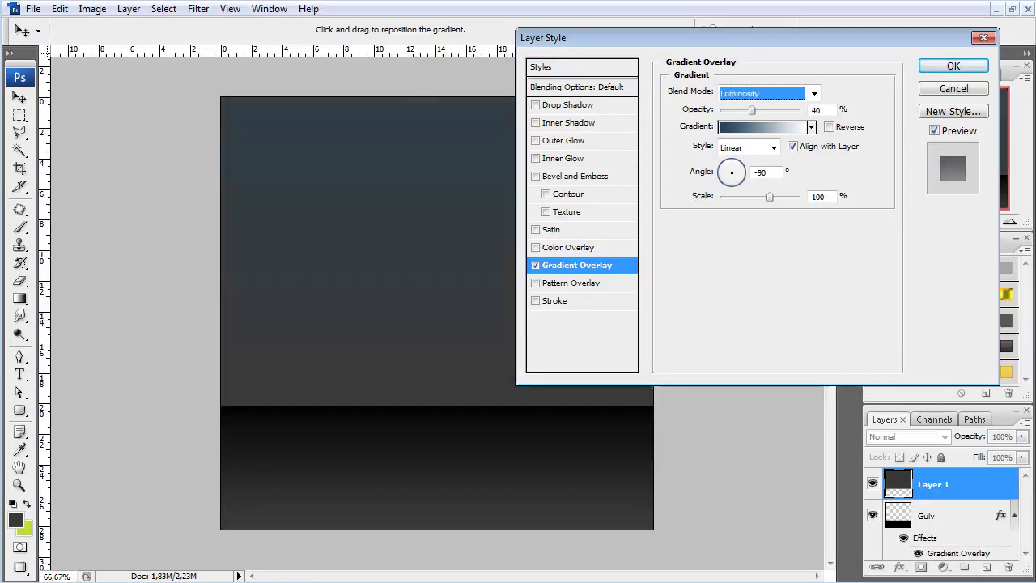
pyautogui.press('Down')
# Set the overlay to Linear Light at about 24% opacity and apply it.
pyautogui.press('Up')
pyautogui.press('Up')
pyautogui.press('Up')
pyautogui.press('Up')
pyautogui.press('Up')
pyautogui.press('Up')
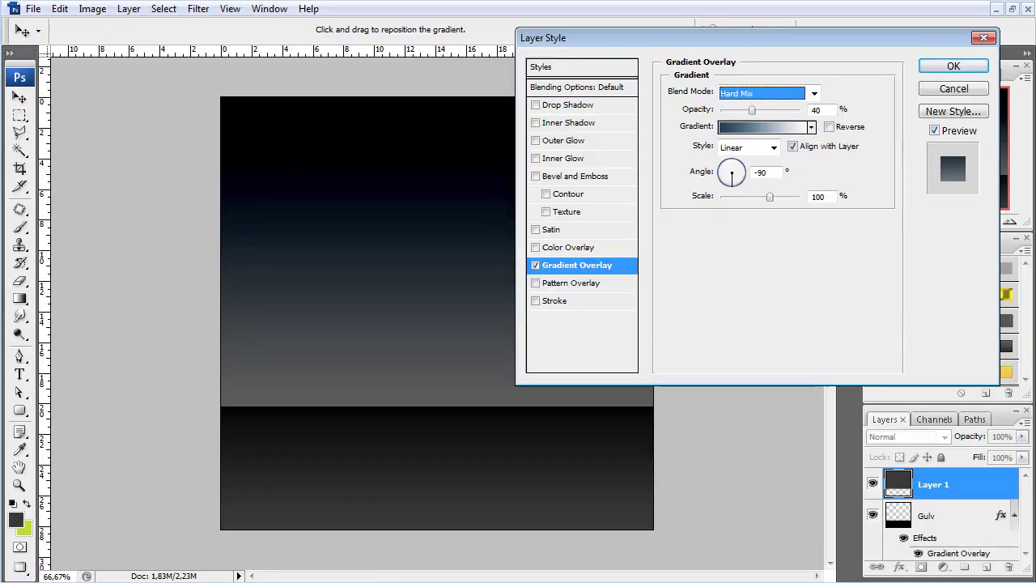
pyautogui.press('Up')
pyautogui.press('Up')
pyautogui.press('Down')
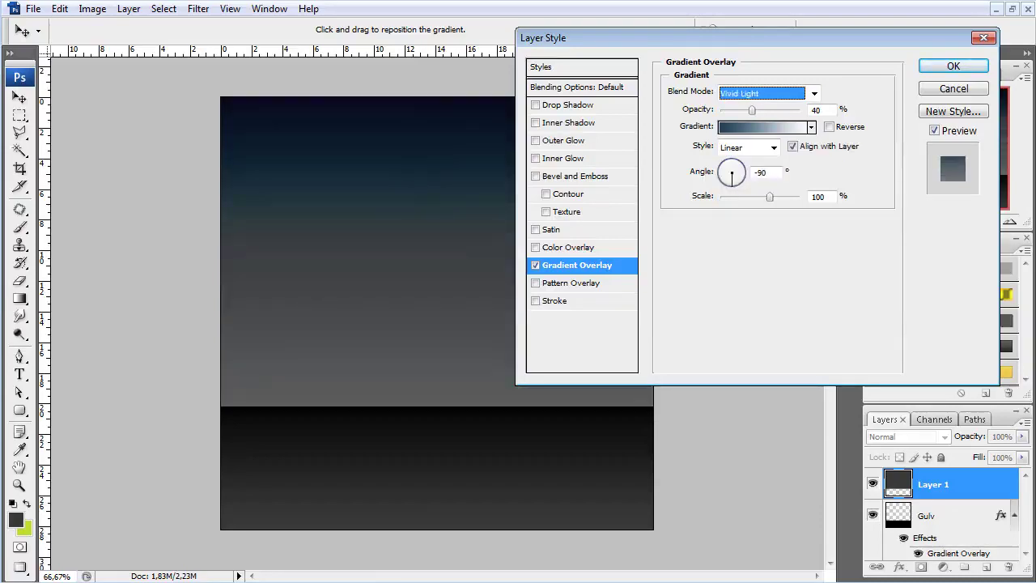
pyautogui.press('Up')
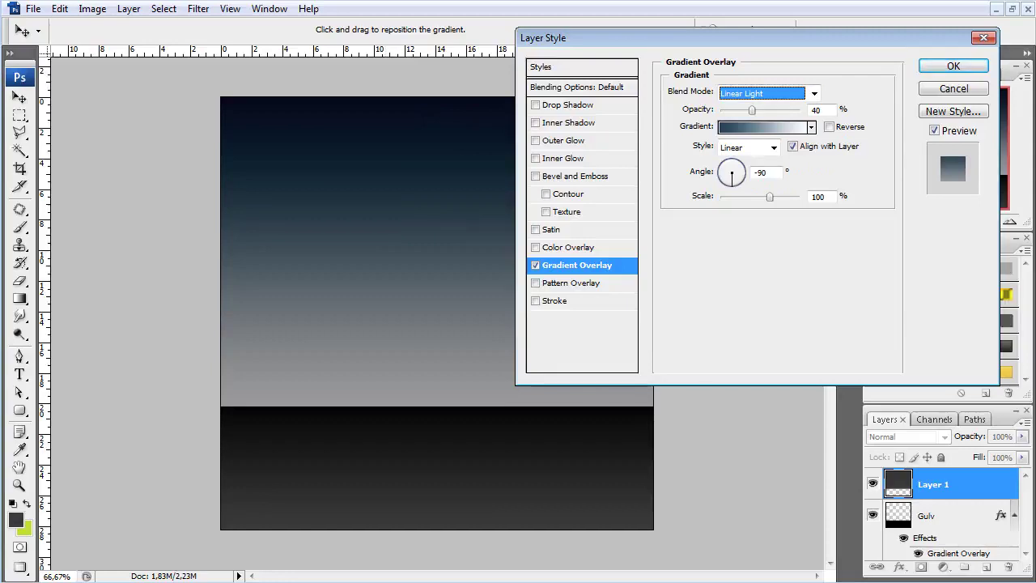
pyautogui.moveTo(752, 111); pyautogui.dragTo(740, 110)
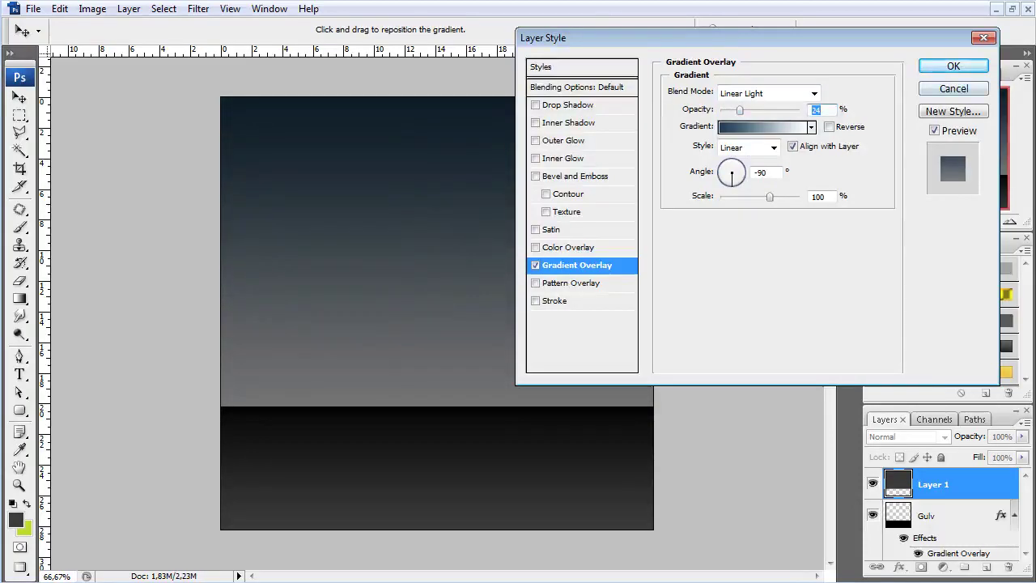
pyautogui.press('Return')
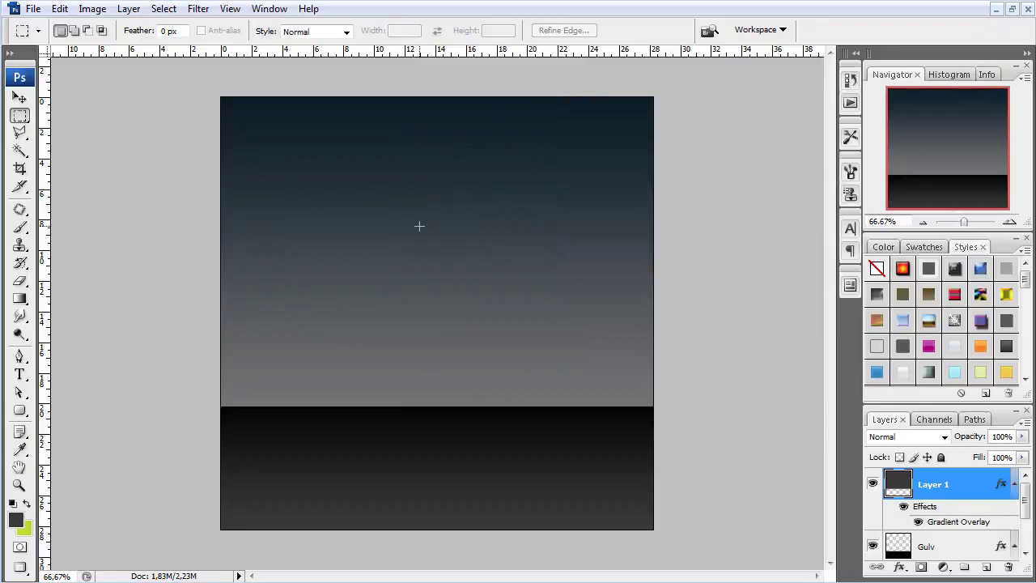
# Merge a new empty layer with Layer 1 to bake in the sky's gradient.
pyautogui.click(986, 566)
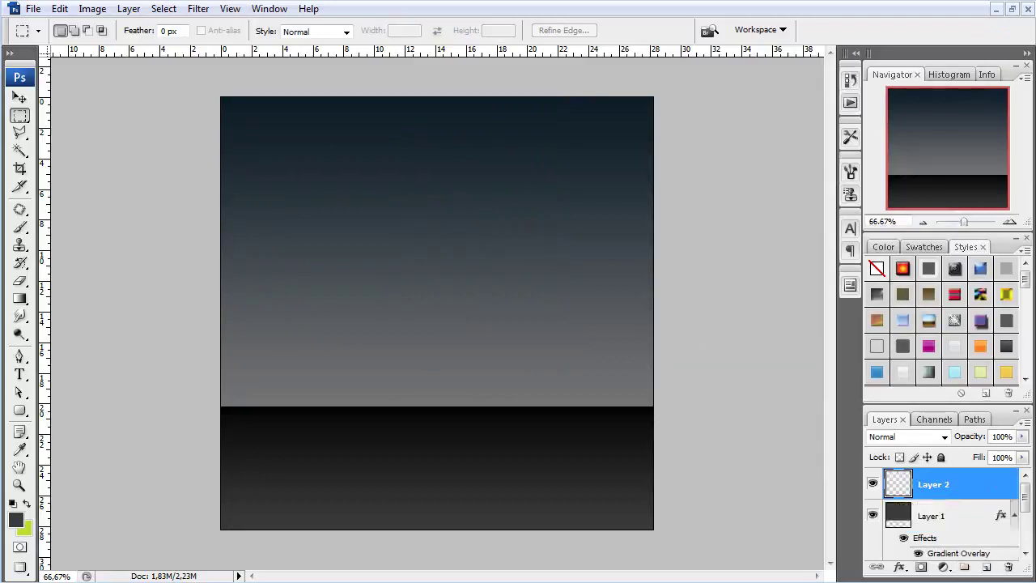
pyautogui.keyDown('shift'); pyautogui.click(931, 516); pyautogui.keyUp('shift')
pyautogui.rightClick(983, 490)
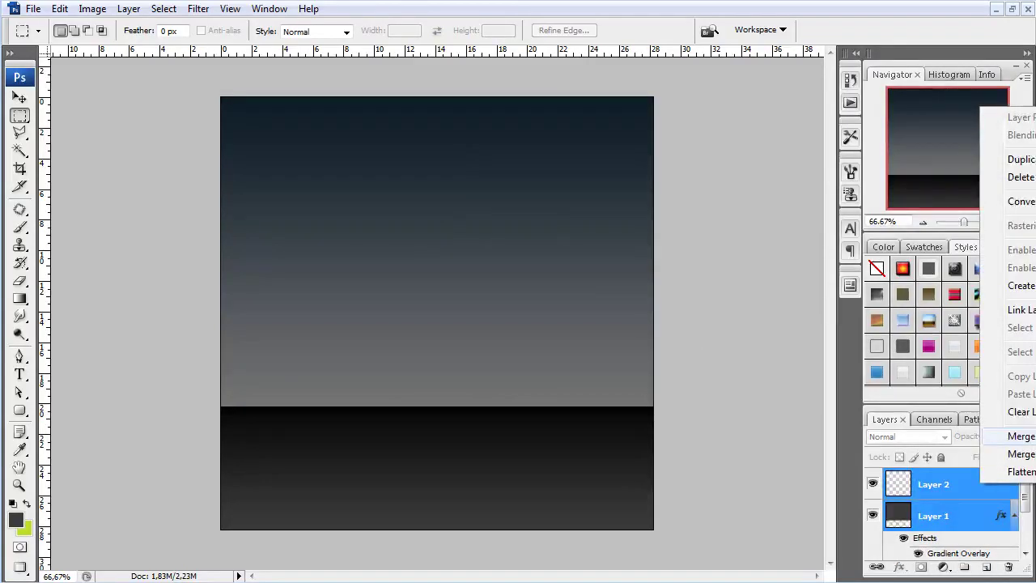
pyautogui.click(1007, 432)
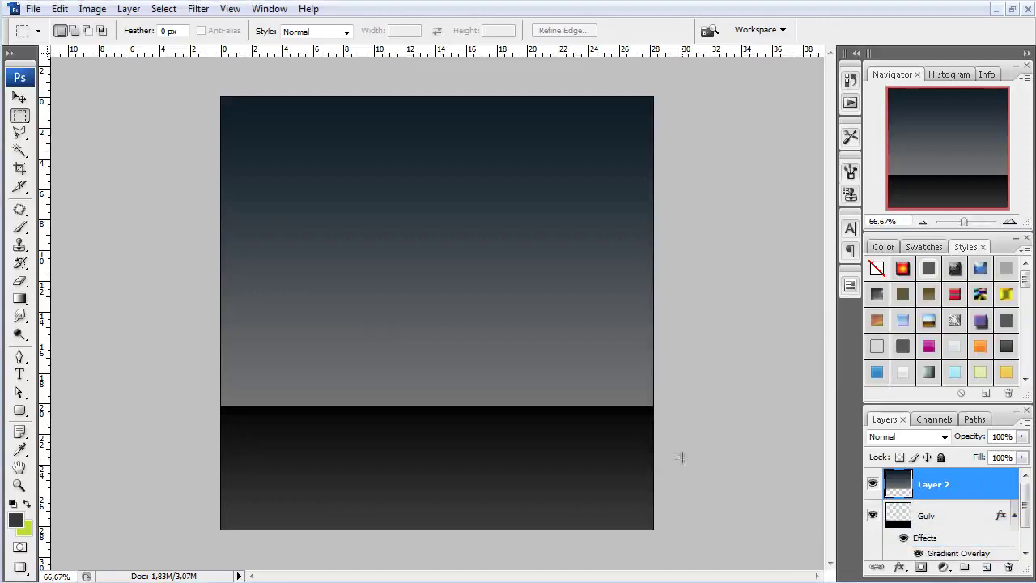
# Lighten the sky just above the horizon with the Dodge tool.
pyautogui.click(20, 334)
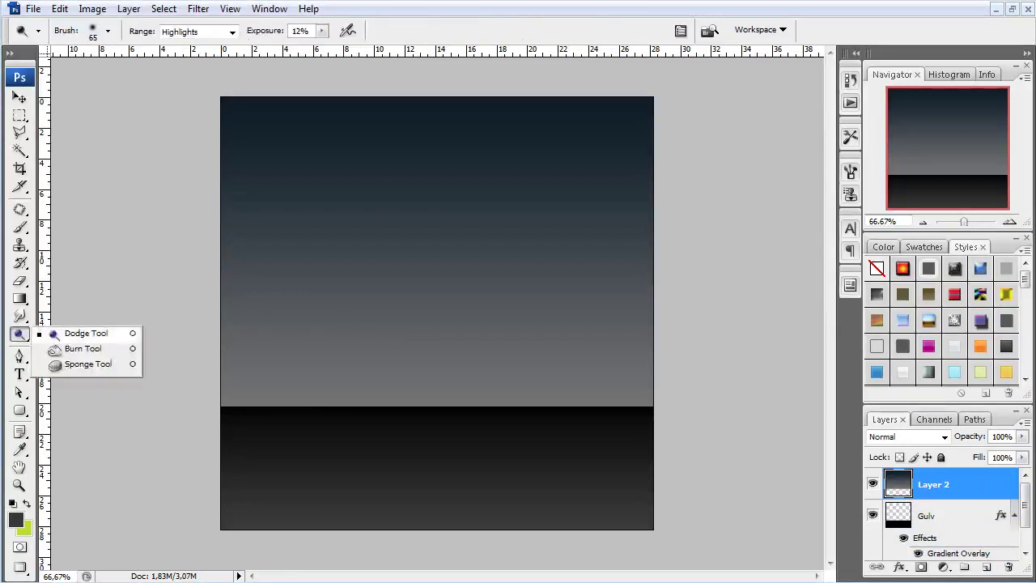
pyautogui.click(82, 348)
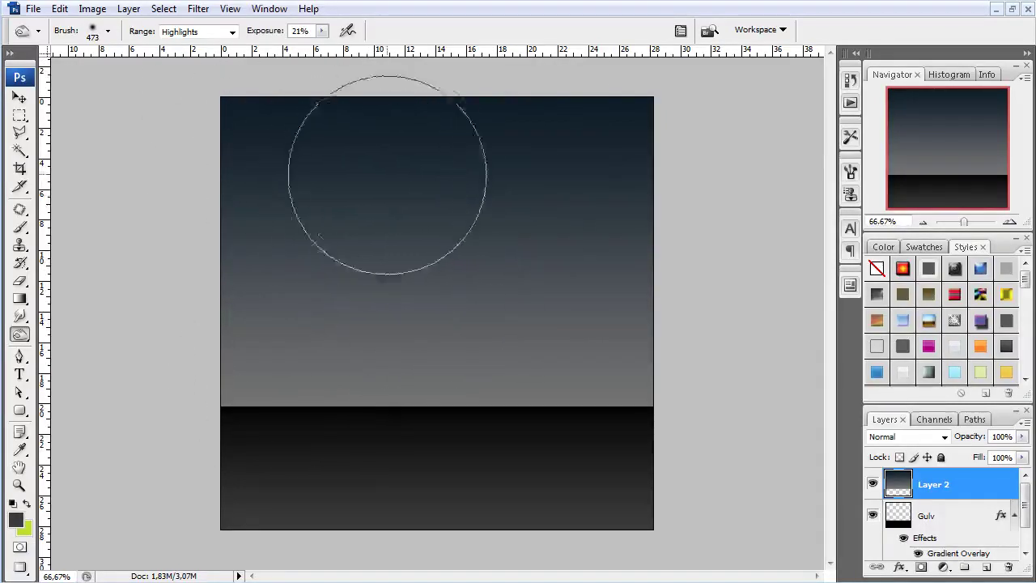
pyautogui.moveTo(308, 474); pyautogui.dragTo(249, 231)
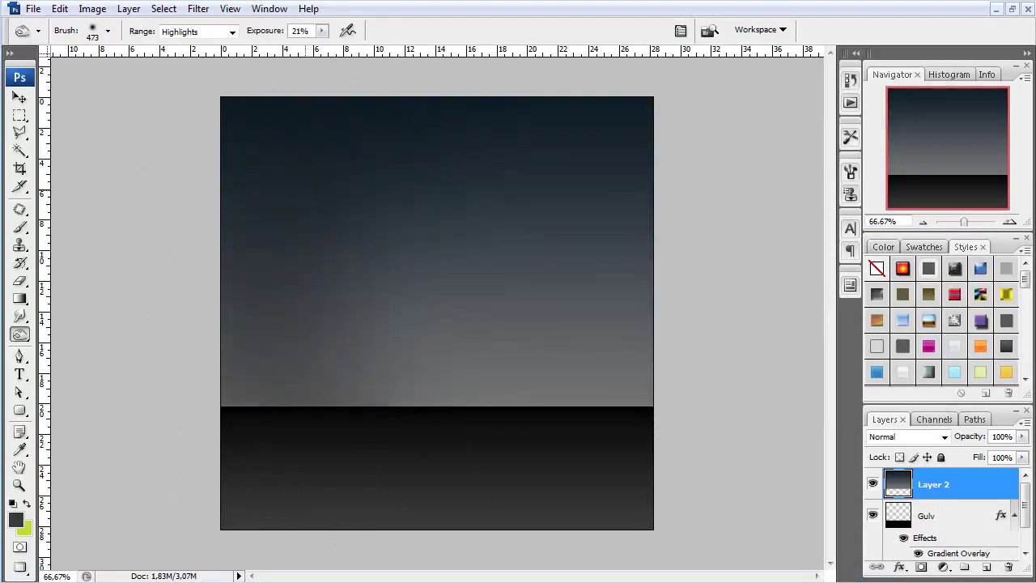
pyautogui.moveTo(243, 357); pyautogui.dragTo(567, 364)
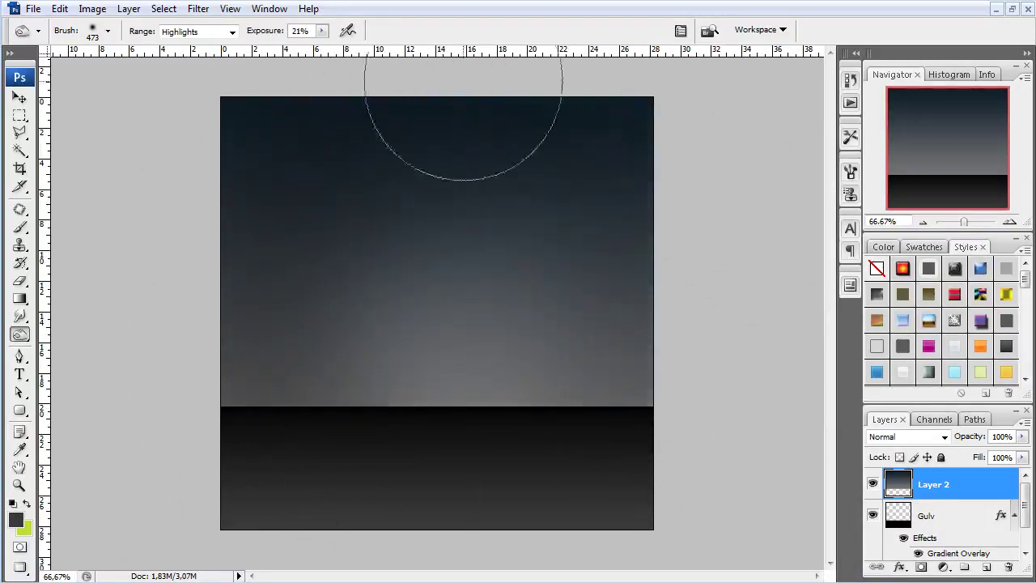
pyautogui.moveTo(670, 335)
pyautogui.mouseDown()
pyautogui.moveTo(628, 449)
pyautogui.moveTo(364, 260)
pyautogui.mouseUp()
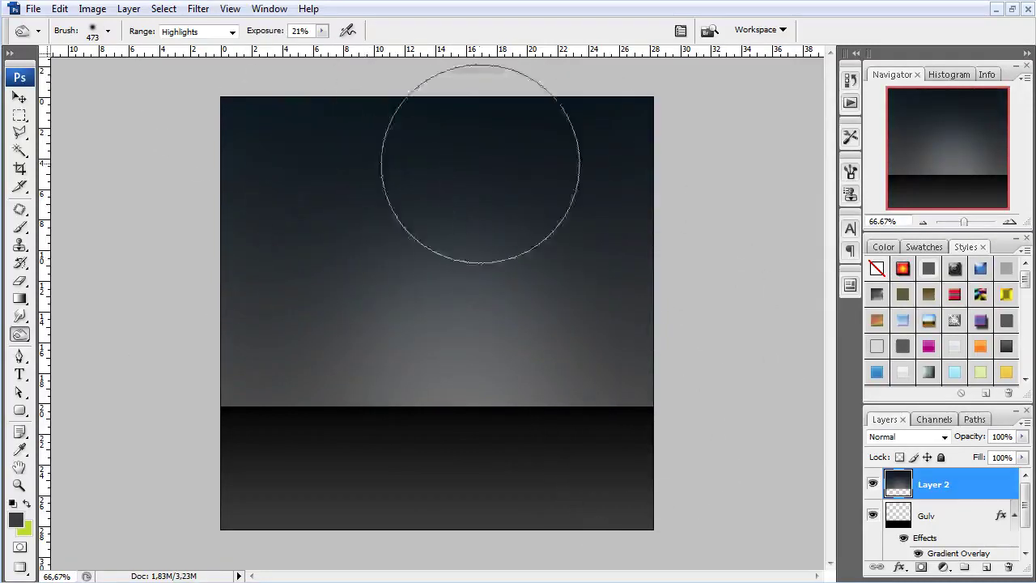
# Raise Dodge exposure to 37% and widen the bright glow above the horizon.
pyautogui.click(322, 31)
pyautogui.moveTo(322, 46); pyautogui.dragTo(335, 46)
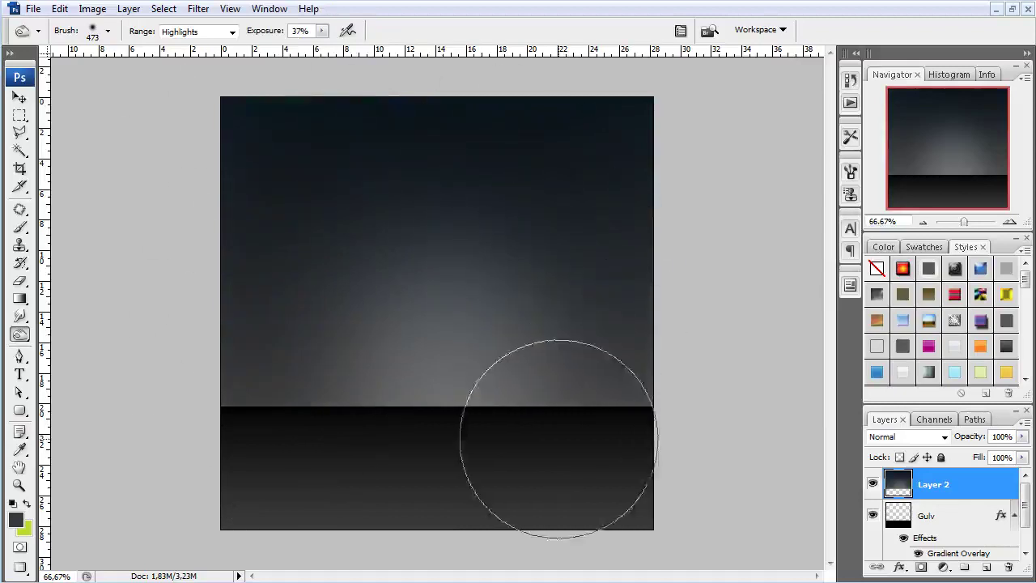
pyautogui.moveTo(557, 439); pyautogui.dragTo(240, 347)
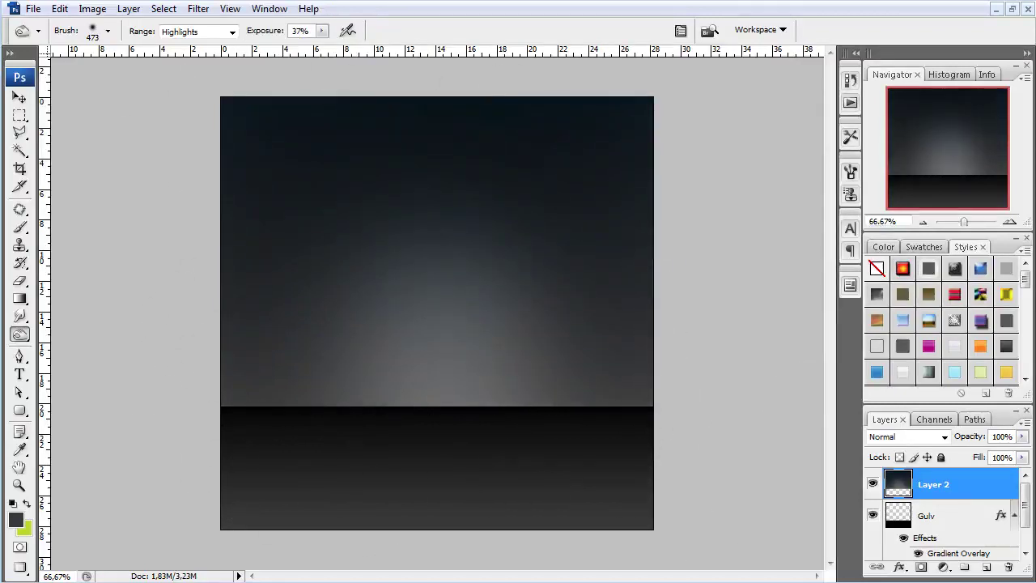
pyautogui.doubleClick(988, 484)
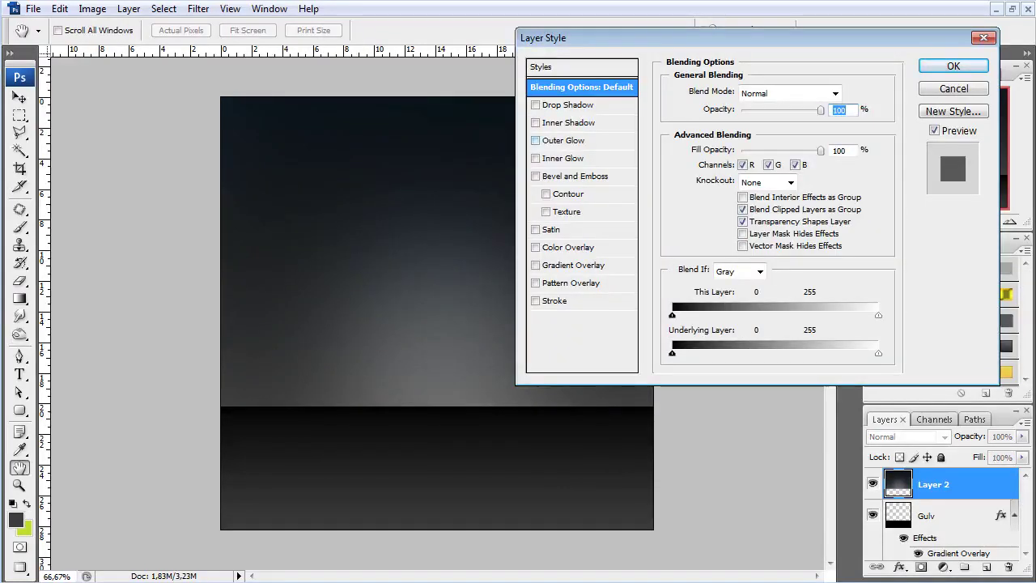
# Enable an Outer Glow on the sky layer with Normal blending and white colour.
pyautogui.click(535, 140)
pyautogui.click(566, 140)
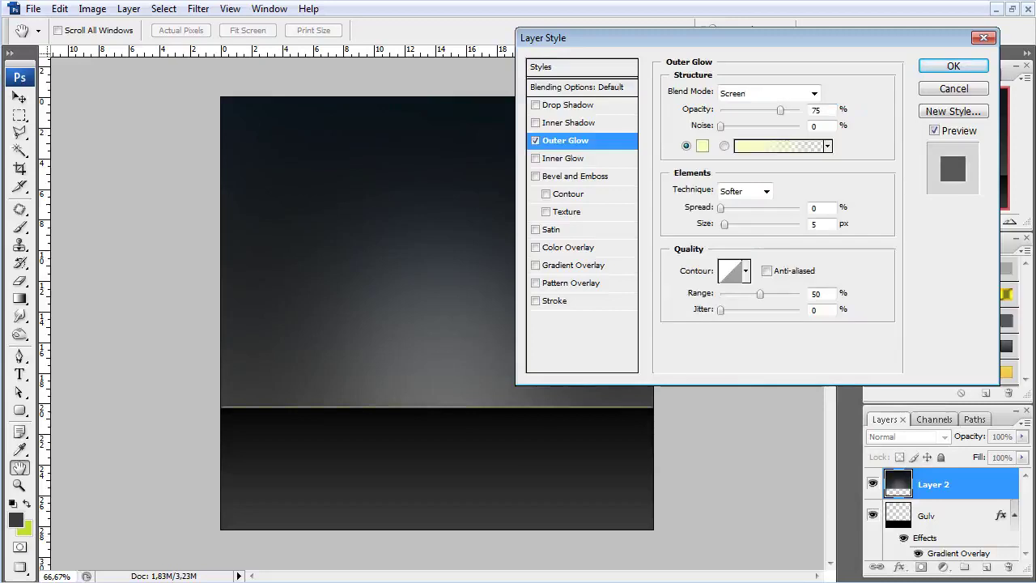
pyautogui.click(769, 94)
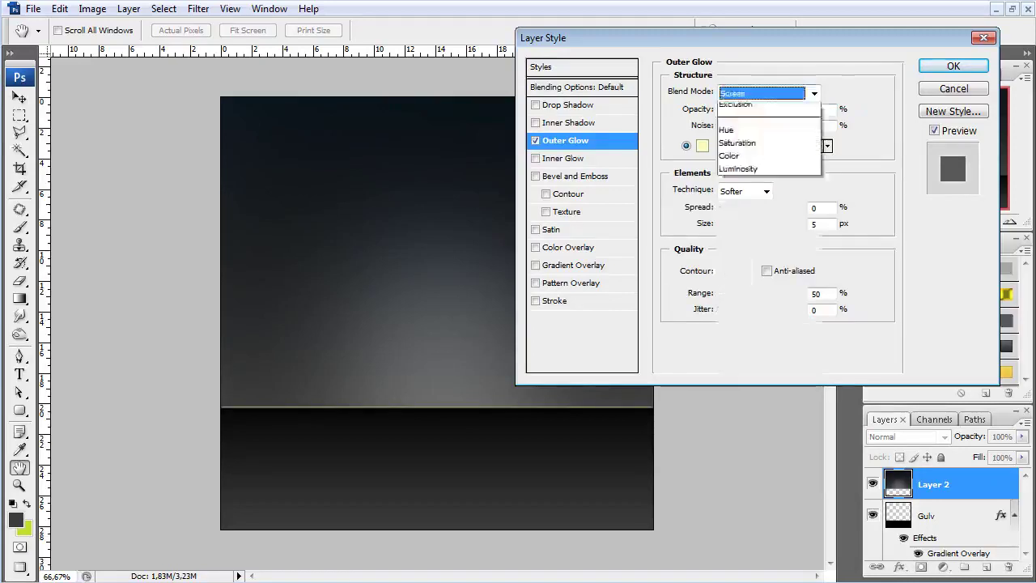
pyautogui.click(745, 103)
pyautogui.click(702, 146)
pyautogui.moveTo(516, 156); pyautogui.dragTo(465, 158)
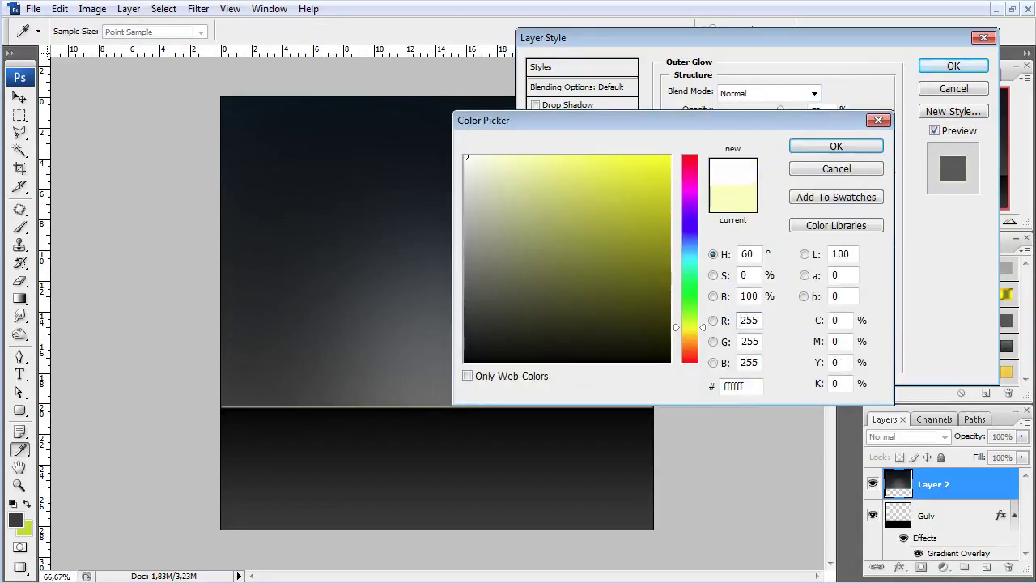
pyautogui.press('space')
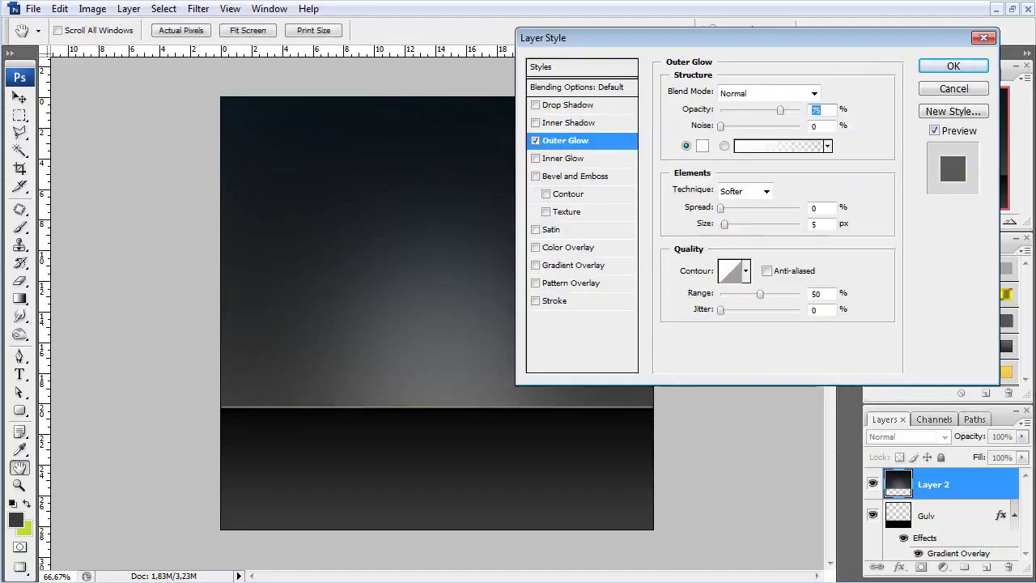
# Set the outer glow size to about 229 px and opacity to about 43%, and apply.
pyautogui.moveTo(724, 224); pyautogui.dragTo(793, 224)
pyautogui.moveTo(780, 110); pyautogui.dragTo(752, 109)
pyautogui.press('Up')
pyautogui.press('Up')
pyautogui.press('Up')
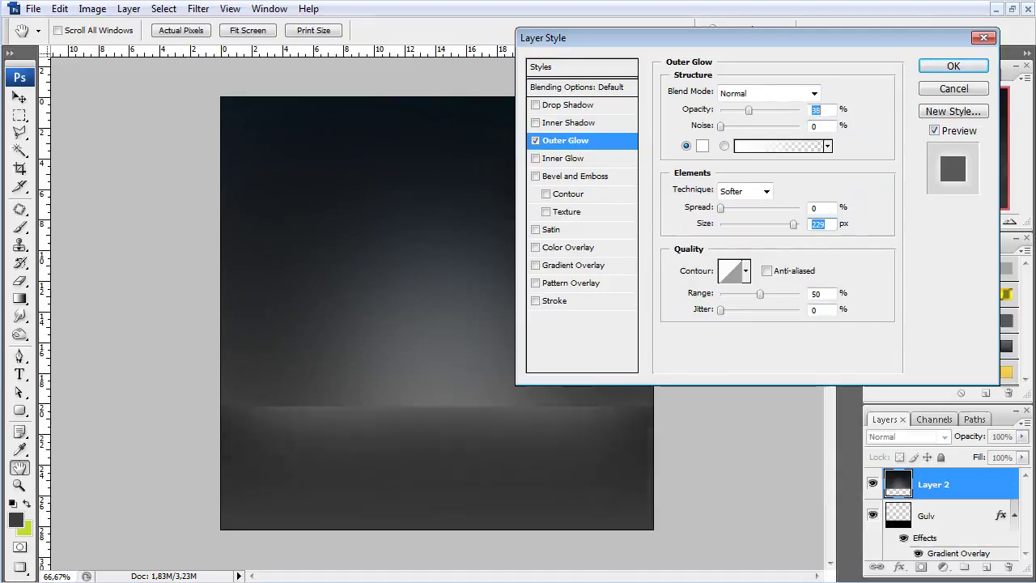
pyautogui.press('Up')
pyautogui.press('Up')
pyautogui.press('Up')
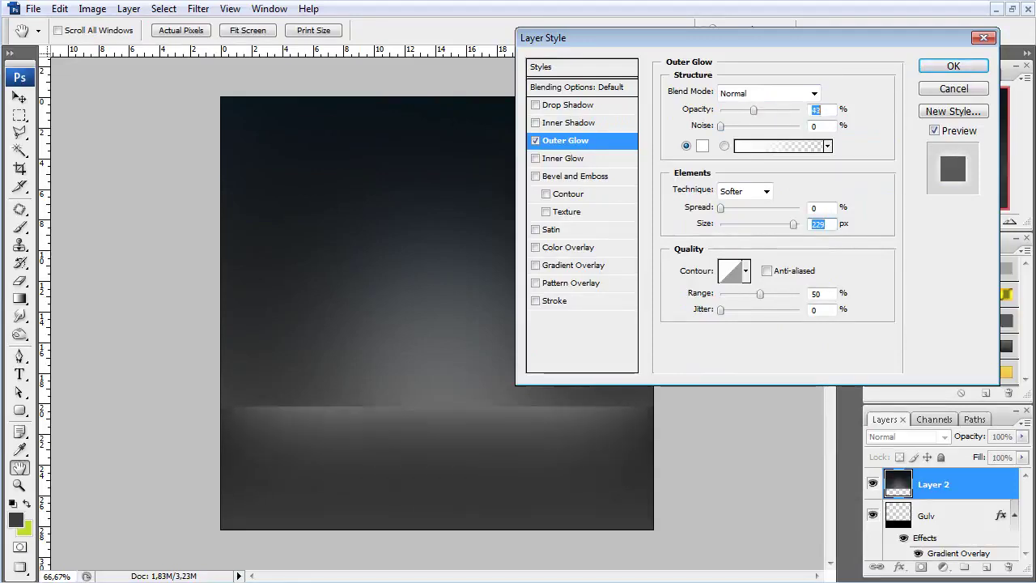
pyautogui.click(953, 65)
pyautogui.press('o')
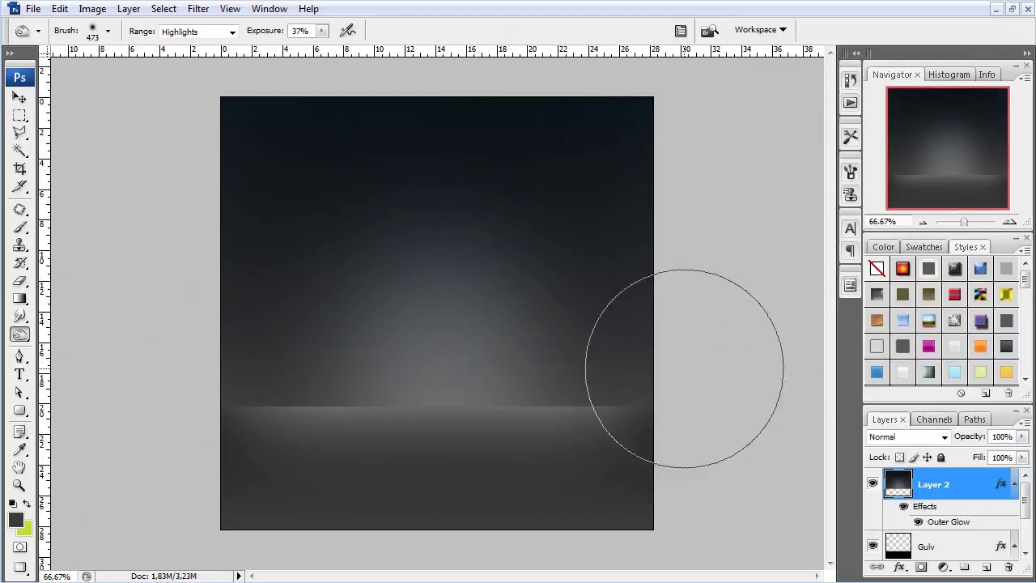
# Dodge a faint extra highlight onto the floor glow and make Gulv the active layer.
pyautogui.click(379, 425)
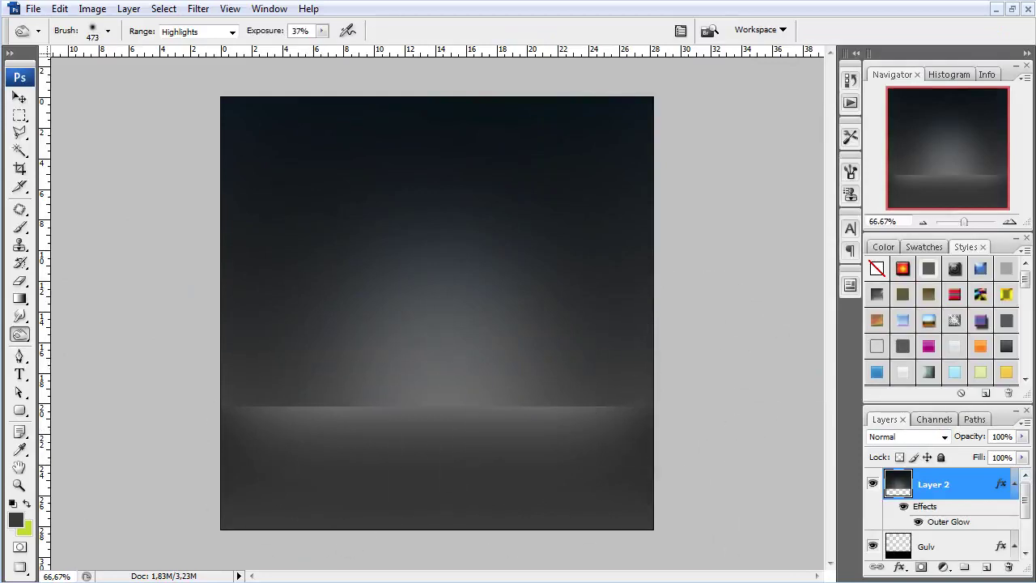
pyautogui.hotkey('alt', '[')
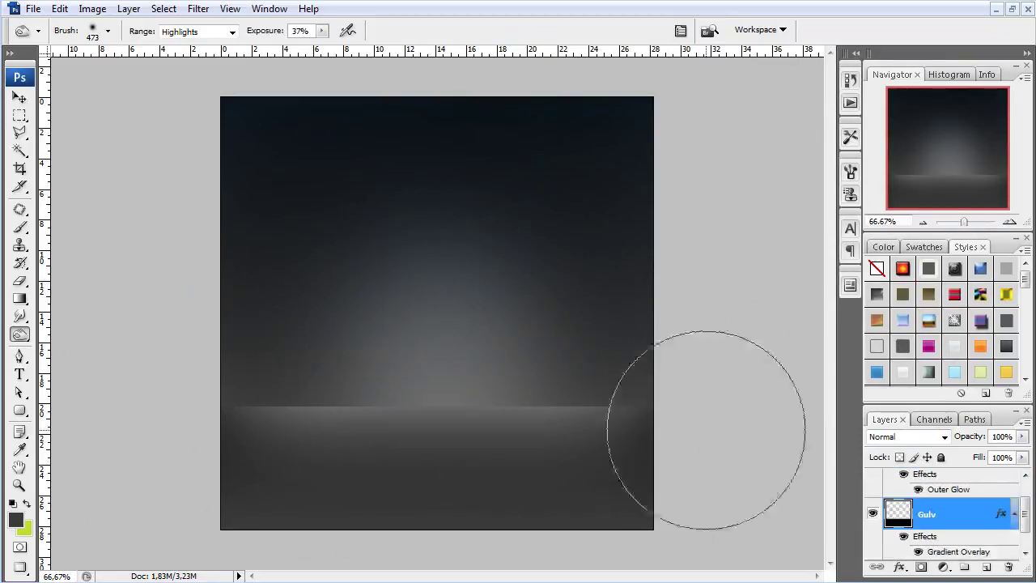
pyautogui.click(20, 115)
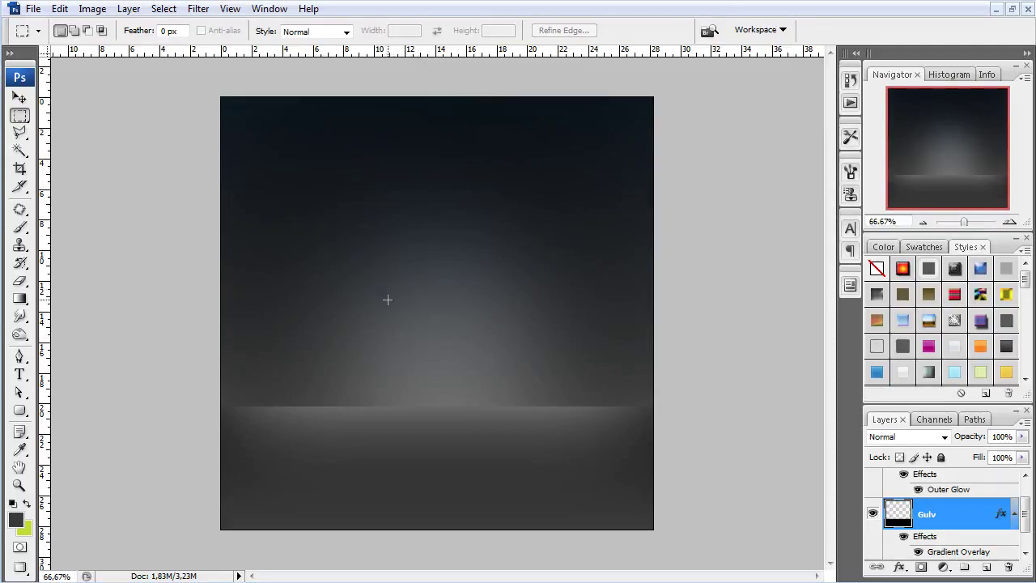
# Select the front-face area and add a new layer named Front above Layer 2.
pyautogui.moveTo(354, 252)
pyautogui.mouseDown()
pyautogui.moveTo(552, 510)
pyautogui.moveTo(542, 462)
pyautogui.moveTo(565, 489)
pyautogui.mouseUp()
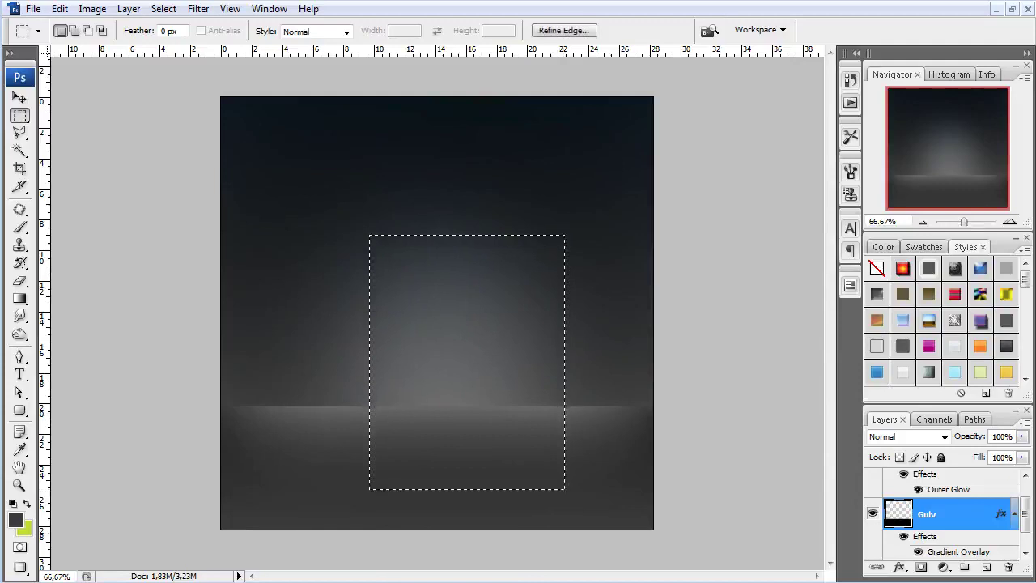
pyautogui.click(986, 567)
pyautogui.scroll(2, 943, 518)
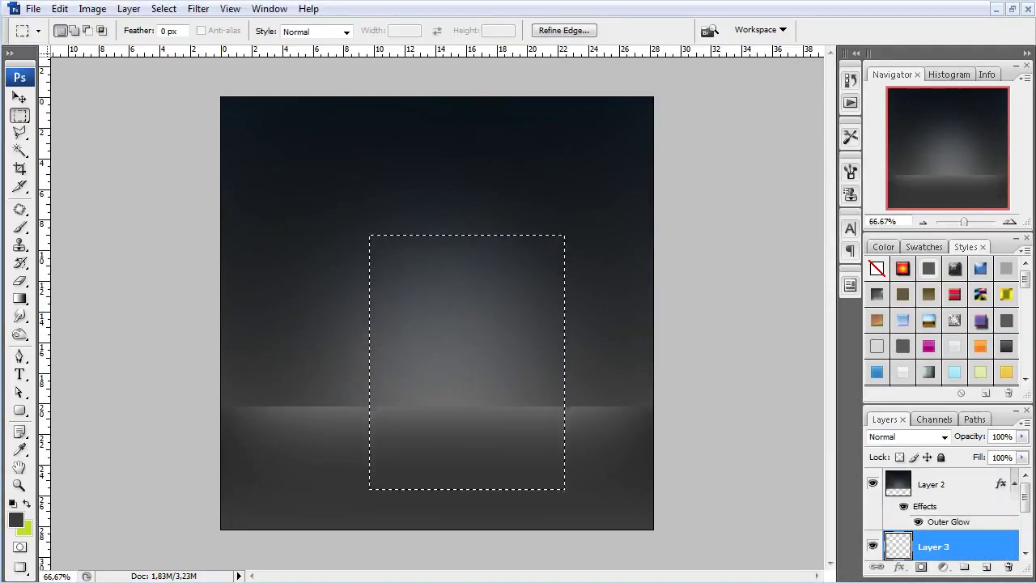
pyautogui.moveTo(933, 546); pyautogui.dragTo(930, 477)
pyautogui.doubleClick(933, 483)
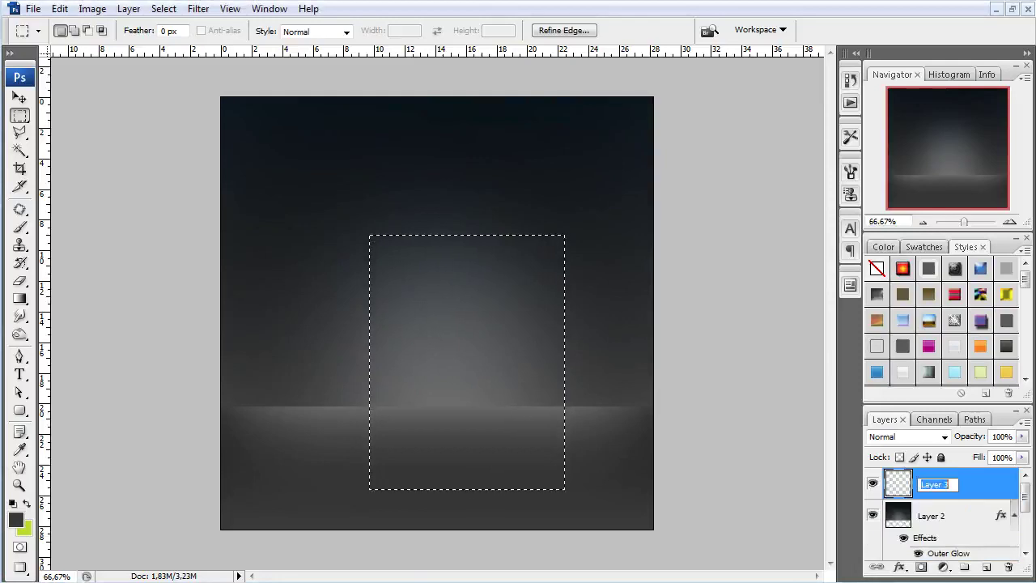
pyautogui.write('Front')
pyautogui.press('Return')
# Brush-fill the selected rectangle solid lime green (#c2dc15).
pyautogui.press('b')
pyautogui.moveTo(315, 259)
pyautogui.mouseDown()
pyautogui.moveTo(509, 138)
pyautogui.moveTo(509, 532)
pyautogui.moveTo(560, 381)
pyautogui.mouseUp()
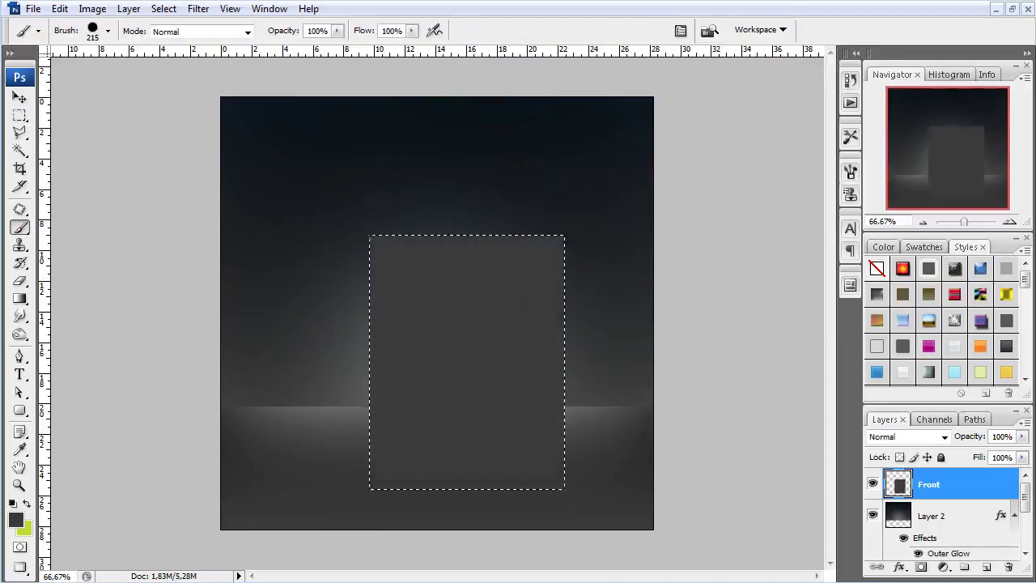
pyautogui.press('x')
pyautogui.moveTo(381, 474); pyautogui.dragTo(262, 235)
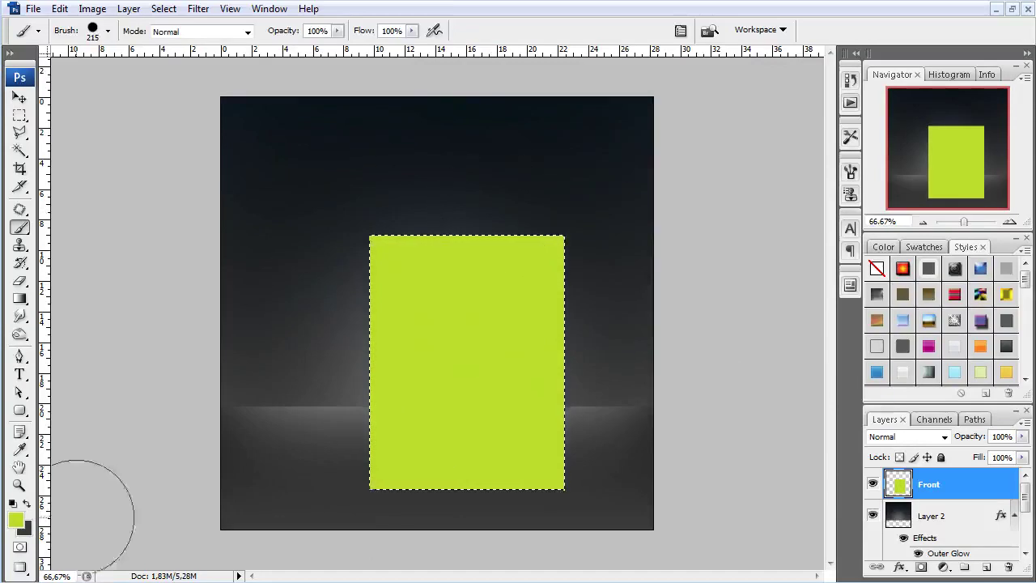
# Set the foreground colour to the darker green #a4ba15.
pyautogui.click(16, 519)
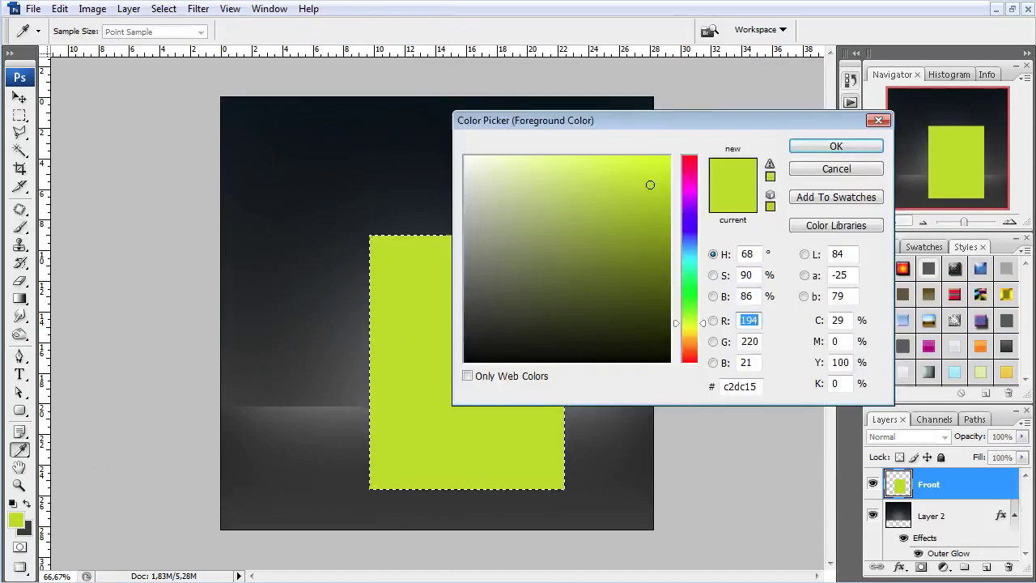
pyautogui.moveTo(649, 185); pyautogui.dragTo(647, 210)
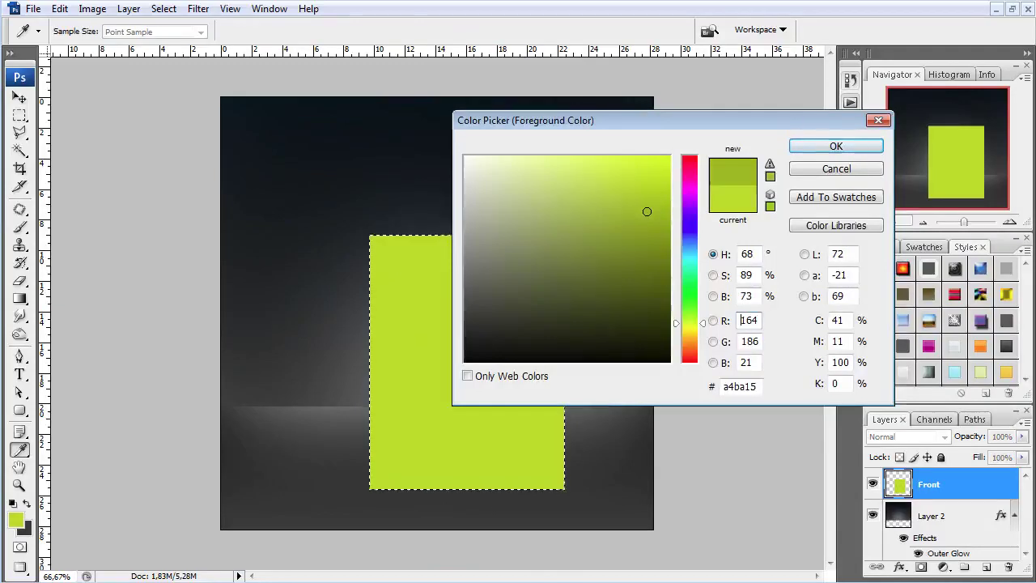
pyautogui.click(836, 146)
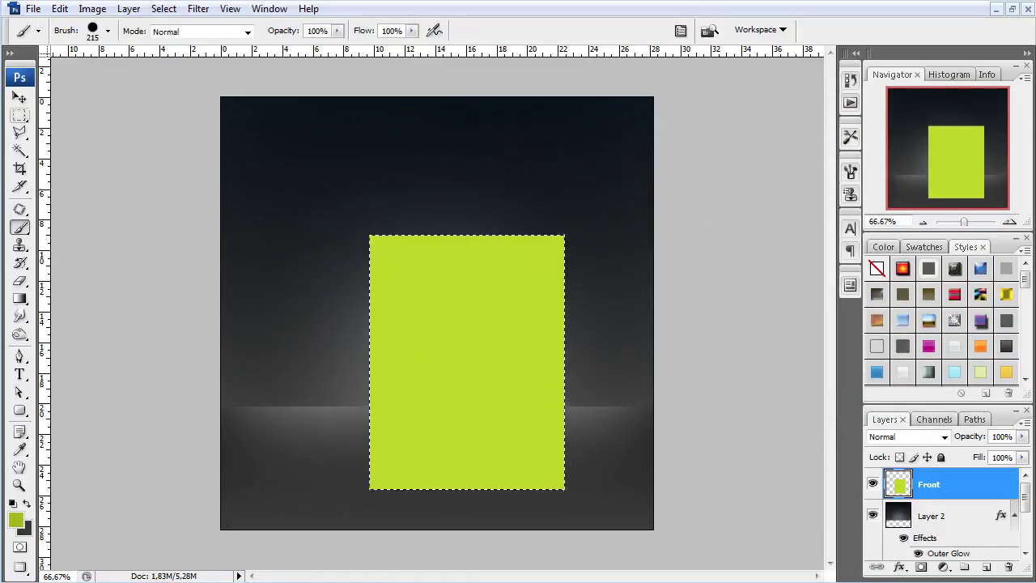
pyautogui.press('m')
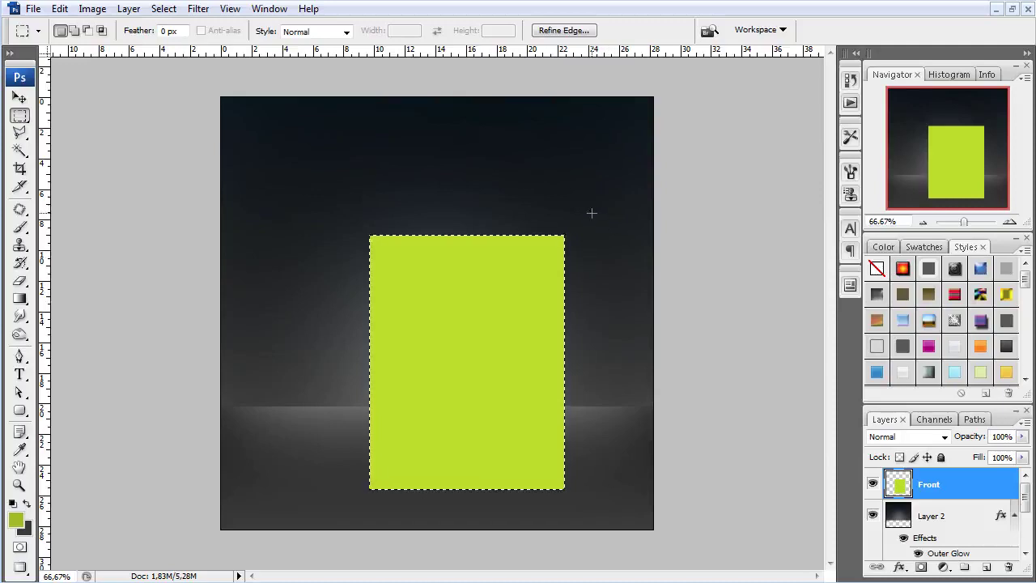
# Trim the selection to a narrow strip and move it left of the lime rectangle.
pyautogui.press('alt')
pyautogui.moveTo(609, 199); pyautogui.dragTo(428, 566)
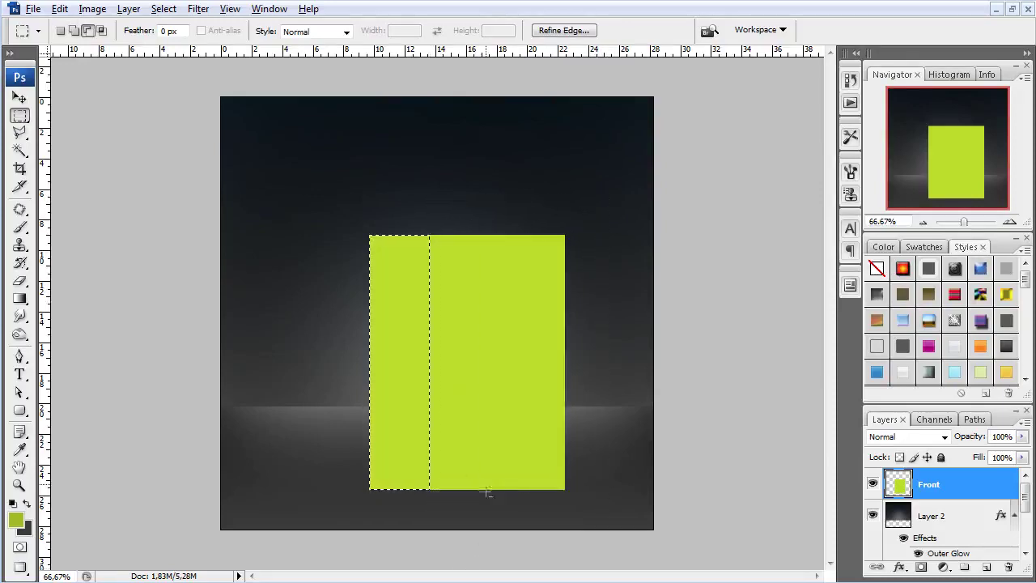
pyautogui.moveTo(399, 362); pyautogui.dragTo(318, 355)
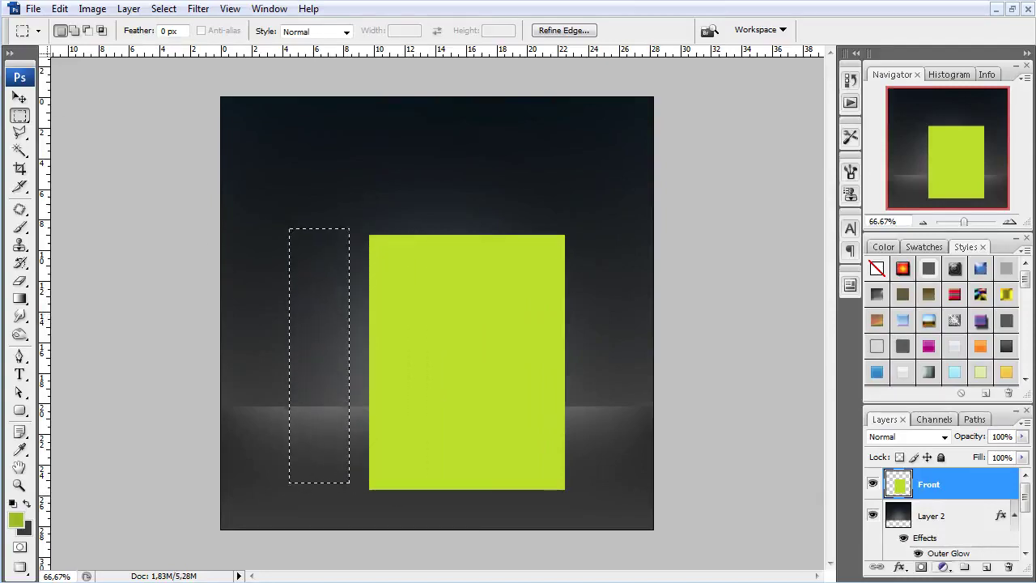
# Brush-fill the strip dark green on a new layer named Venstre, then deselect.
pyautogui.click(985, 566)
pyautogui.write('V')
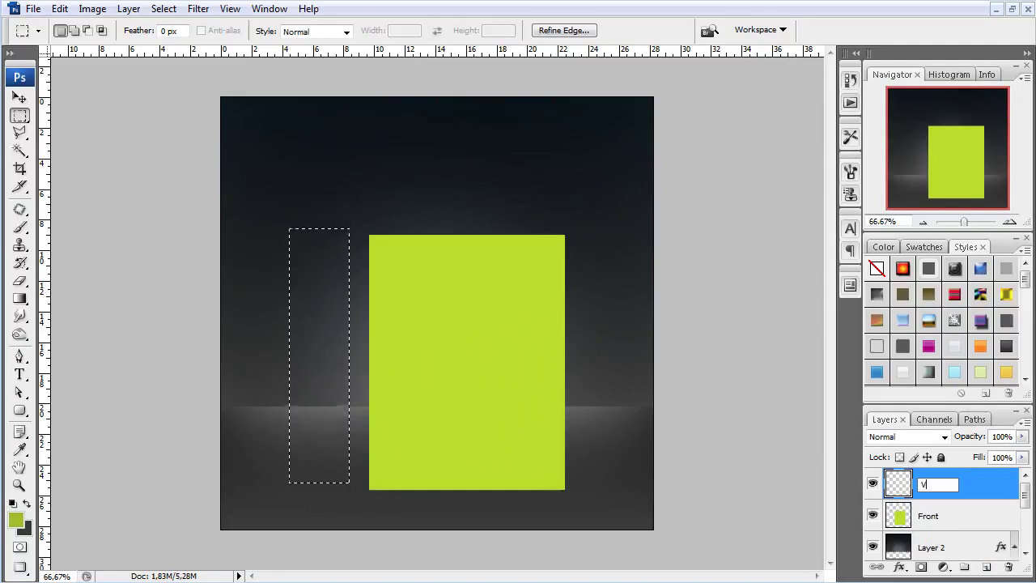
pyautogui.write('enstre')
pyautogui.press('Return')
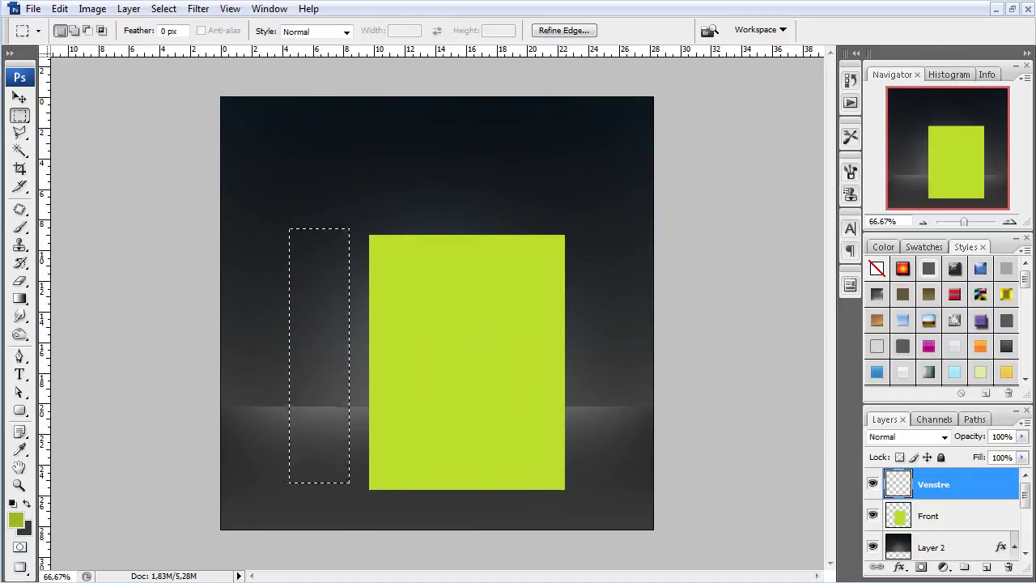
pyautogui.press('b')
pyautogui.moveTo(320, 243)
pyautogui.mouseDown()
pyautogui.moveTo(320, 299)
pyautogui.moveTo(309, 163)
pyautogui.mouseUp()
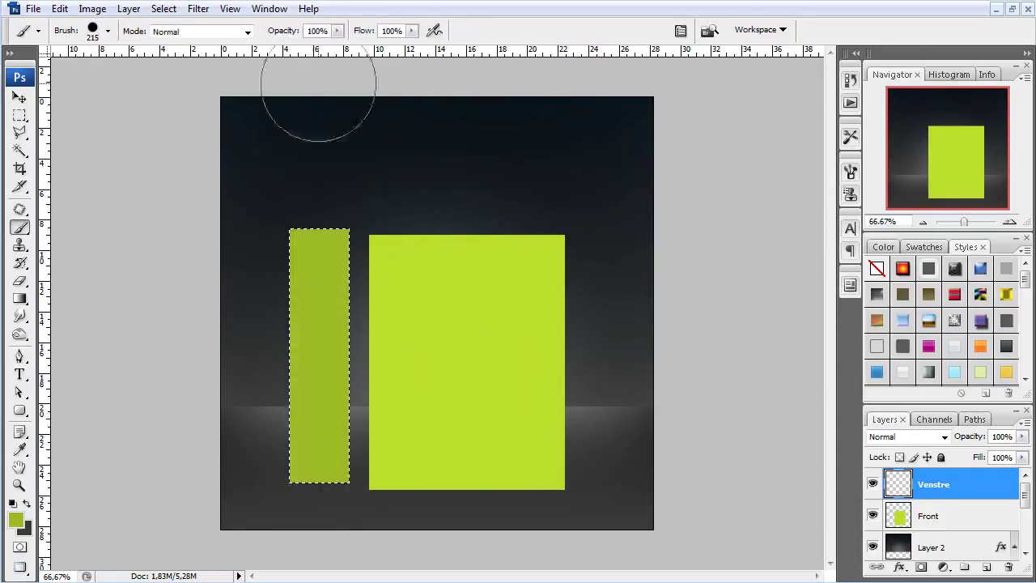
pyautogui.click(19, 115)
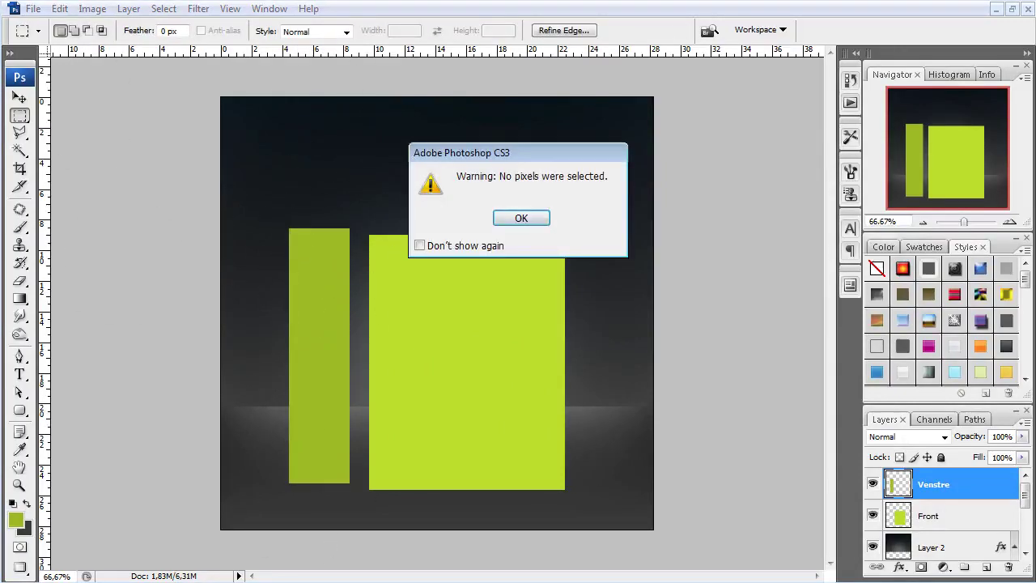
pyautogui.press('Return')
# Push the Venstre strip against the front and skew it into a narrower, slant-topped left side.
pyautogui.press('v')
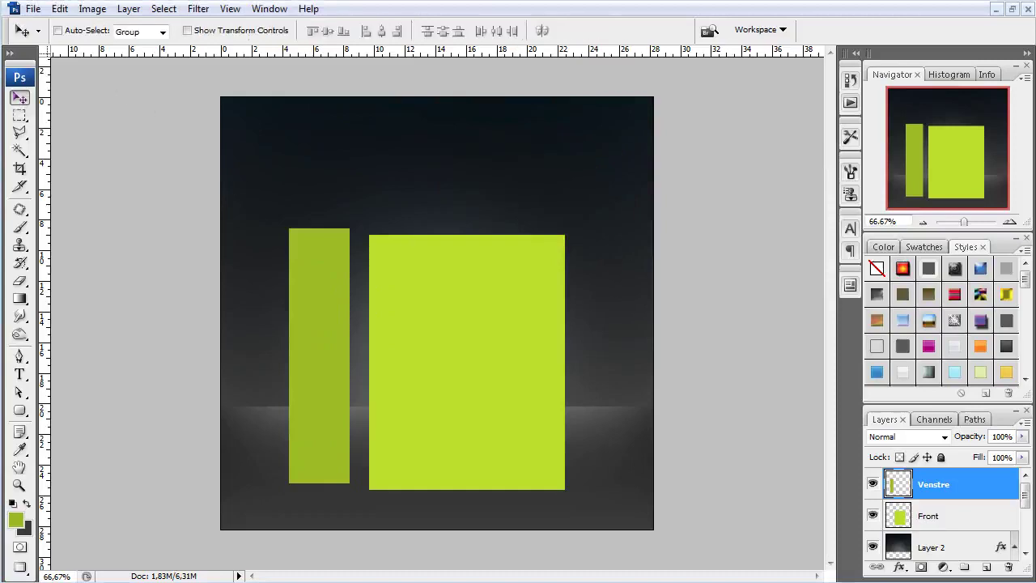
pyautogui.moveTo(320, 356); pyautogui.dragTo(340, 356)
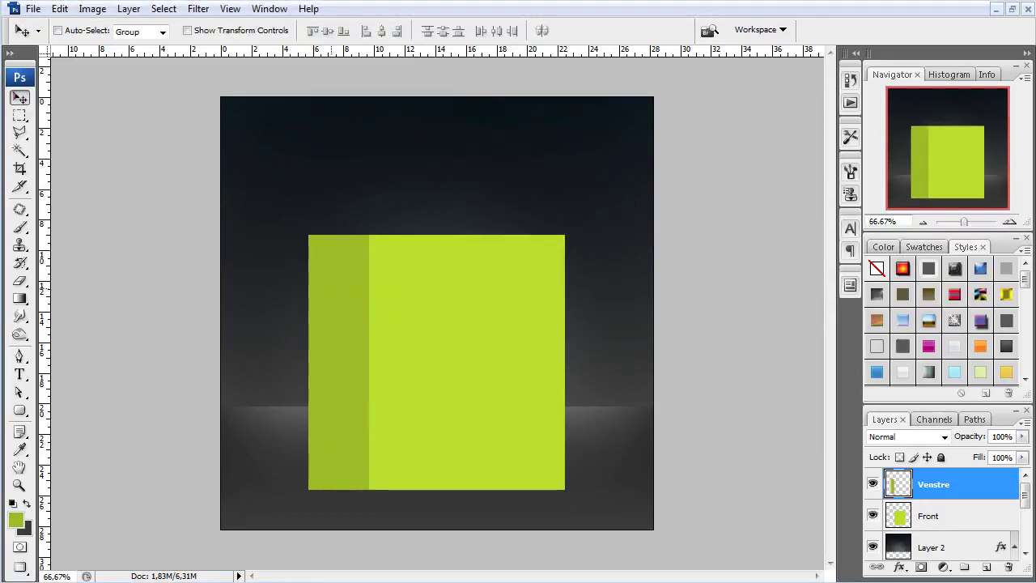
pyautogui.hotkey('ctrl', 't')
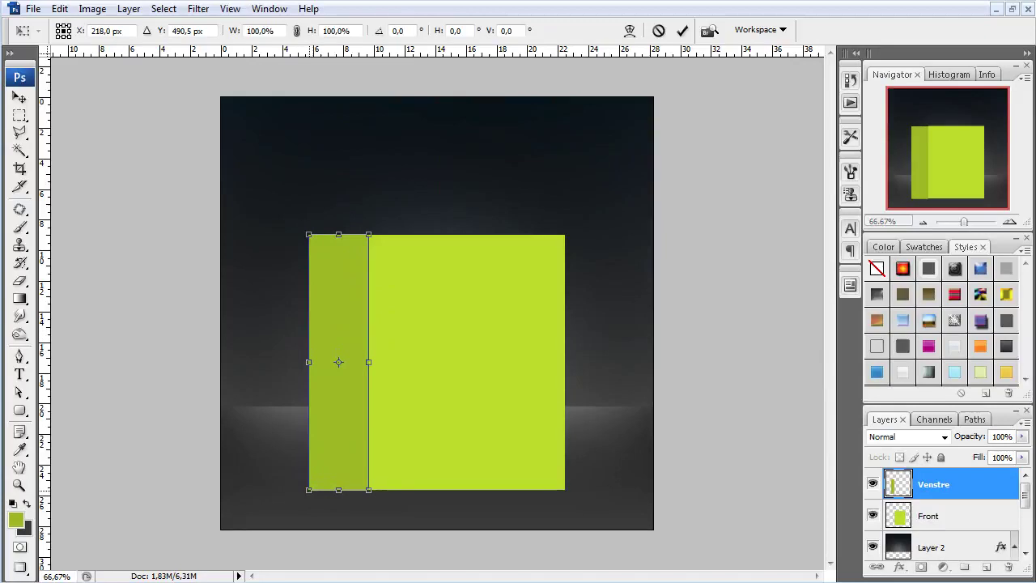
pyautogui.moveTo(309, 362)
pyautogui.mouseDown()
pyautogui.moveTo(310, 348)
pyautogui.moveTo(328, 339)
pyautogui.moveTo(356, 343)
pyautogui.moveTo(356, 369)
pyautogui.moveTo(356, 342)
pyautogui.moveTo(340, 359)
pyautogui.moveTo(313, 315)
pyautogui.mouseUp()
pyautogui.moveTo(258, 268)
pyautogui.mouseDown()
pyautogui.moveTo(250, 250)
pyautogui.moveTo(343, 353)
pyautogui.moveTo(348, 338)
pyautogui.mouseUp()
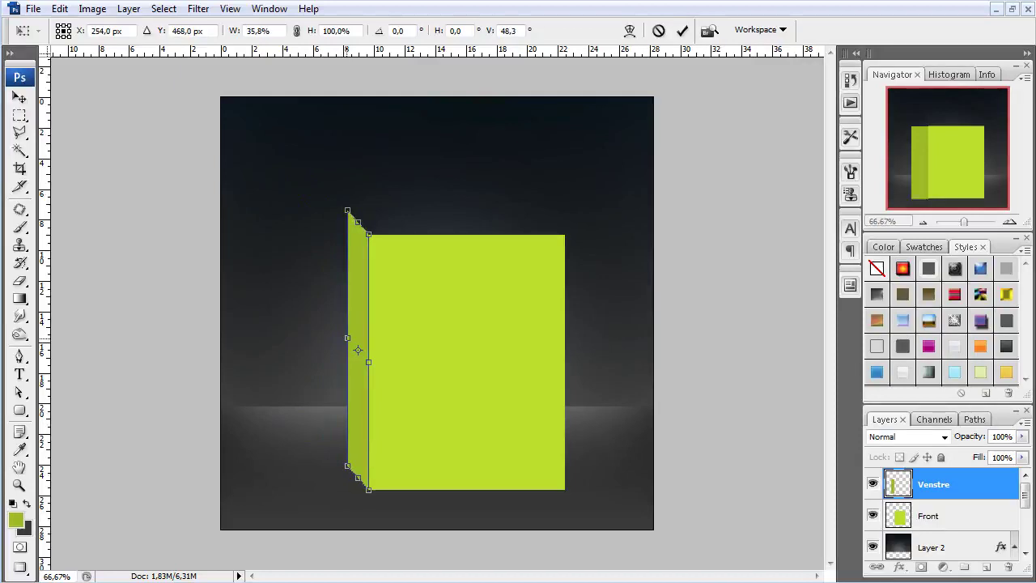
pyautogui.press('Return')
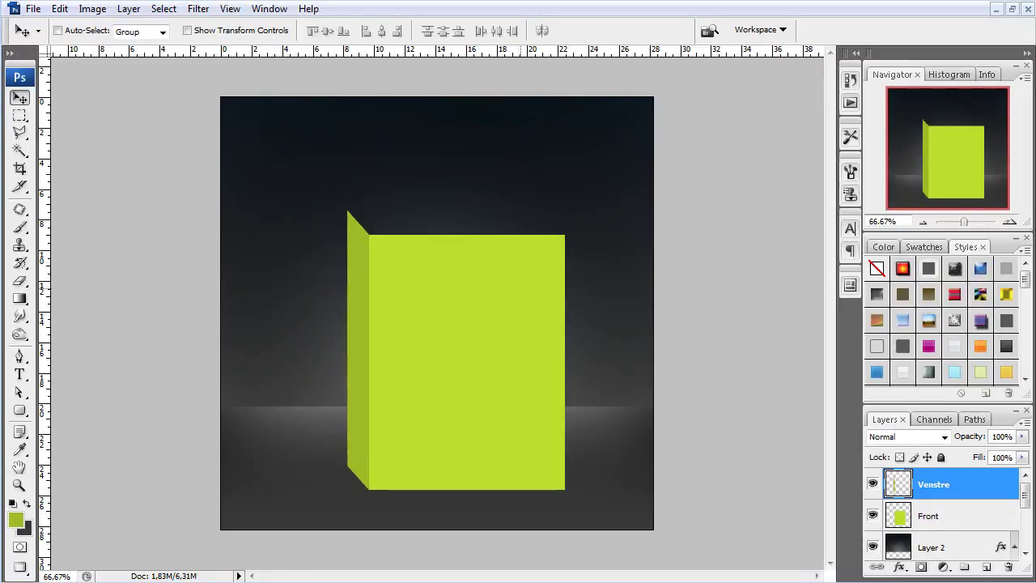
pyautogui.moveTo(963, 221); pyautogui.dragTo(968, 222)
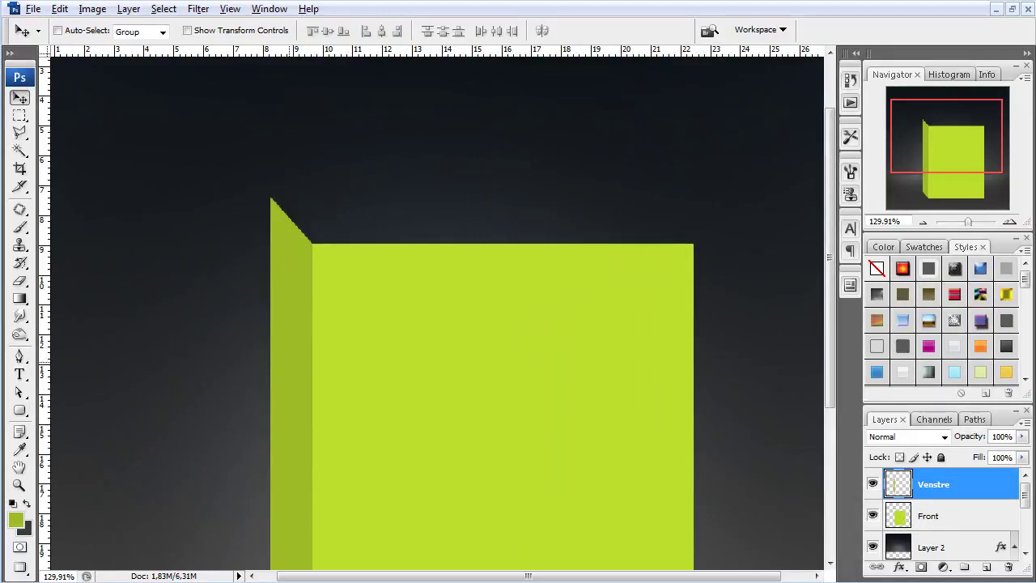
# Duplicate the side face to the box's right as Høyre and delete its part overlapping the front.
pyautogui.moveTo(291, 360); pyautogui.dragTo(673, 359)
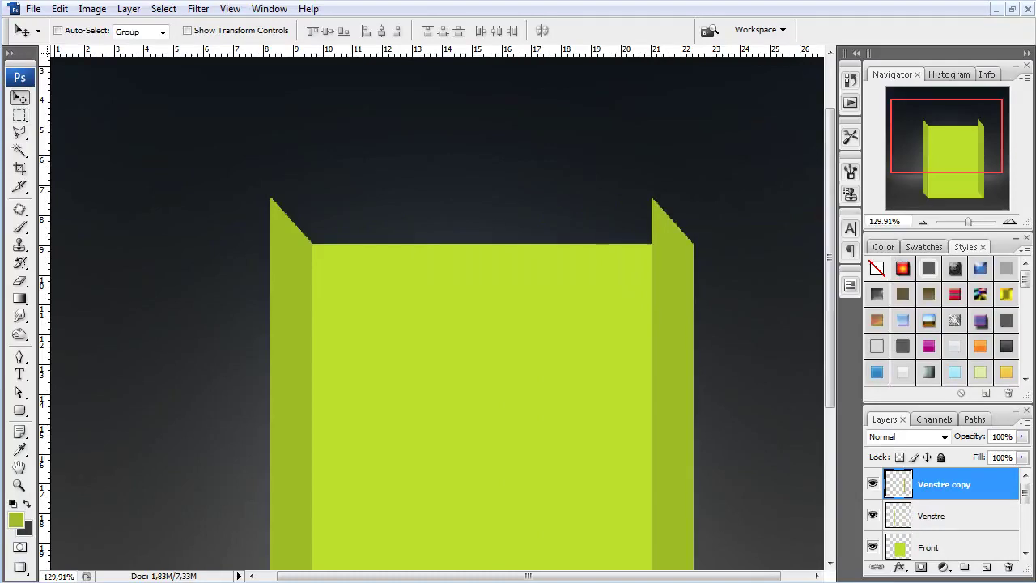
pyautogui.hotkey('ctrl', 'h')
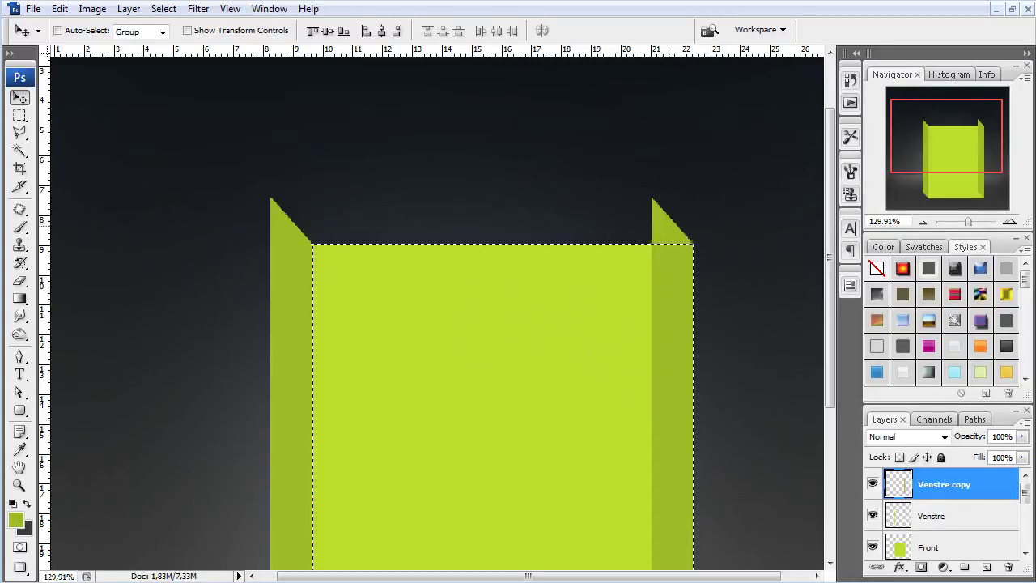
pyautogui.press('m')
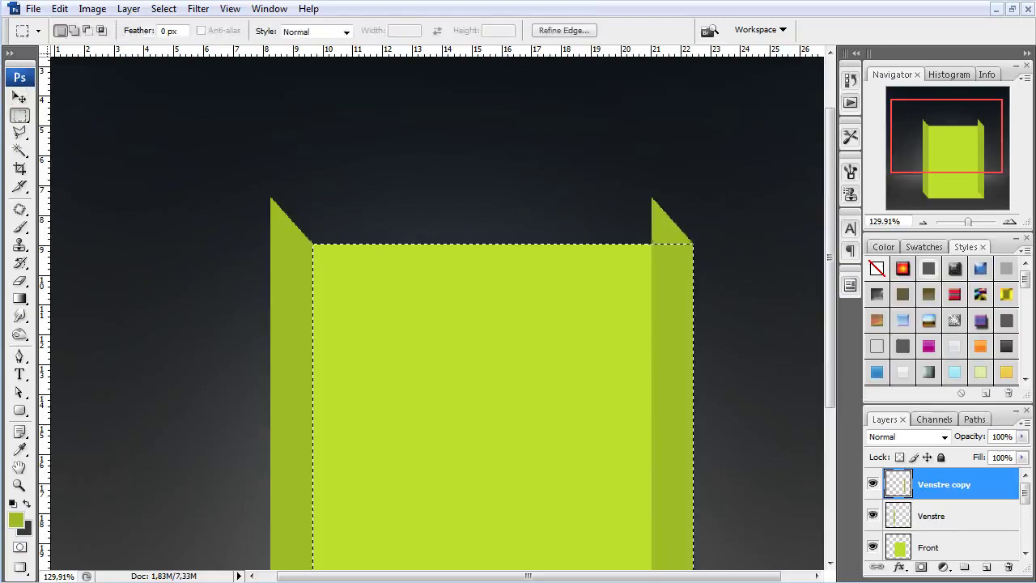
pyautogui.hotkey('shift', 'Right')
pyautogui.hotkey('shift', 'Right')
pyautogui.hotkey('shift', 'Right')
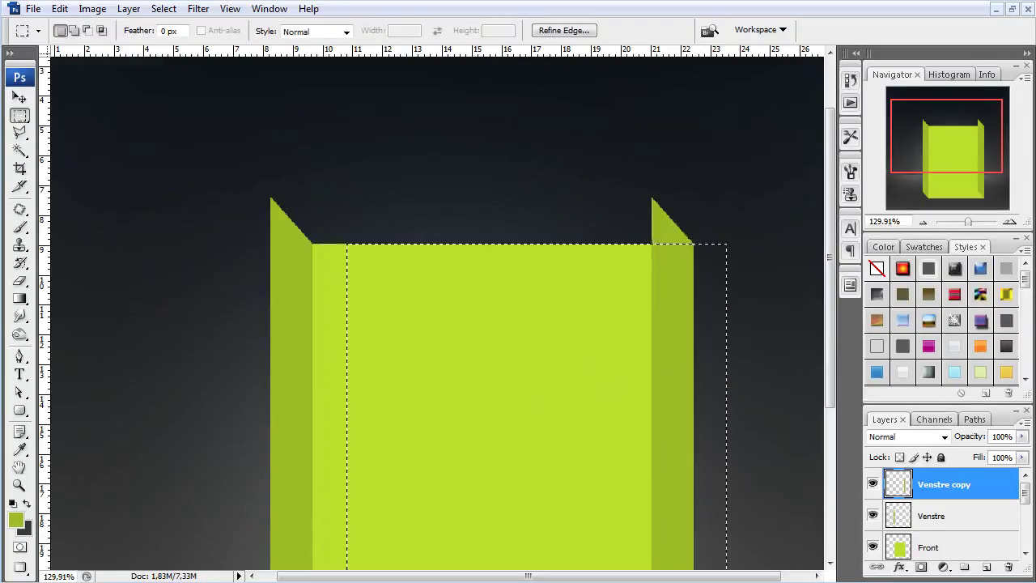
pyautogui.doubleClick(944, 484)
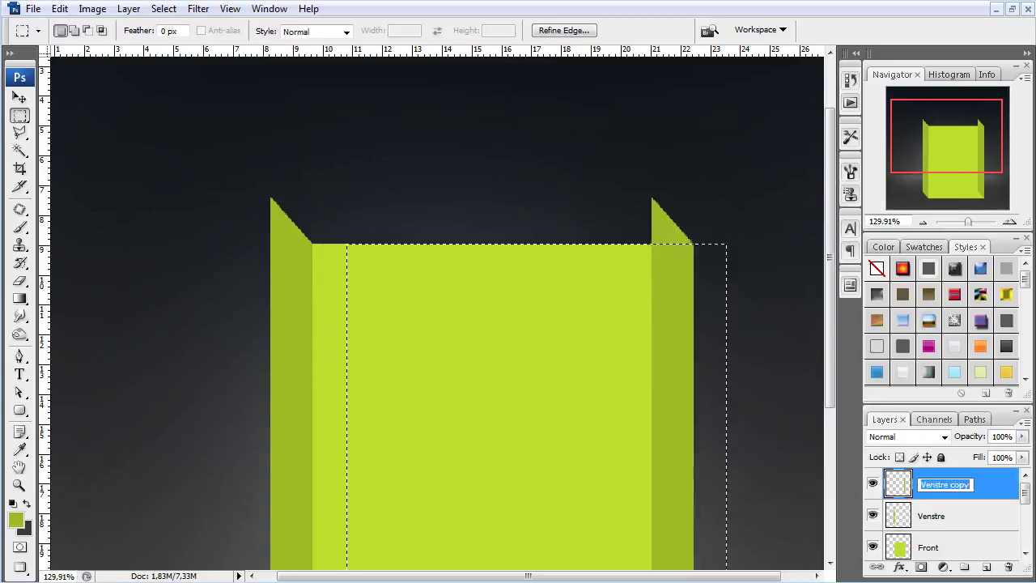
pyautogui.write('Høyre')
pyautogui.press('Return')
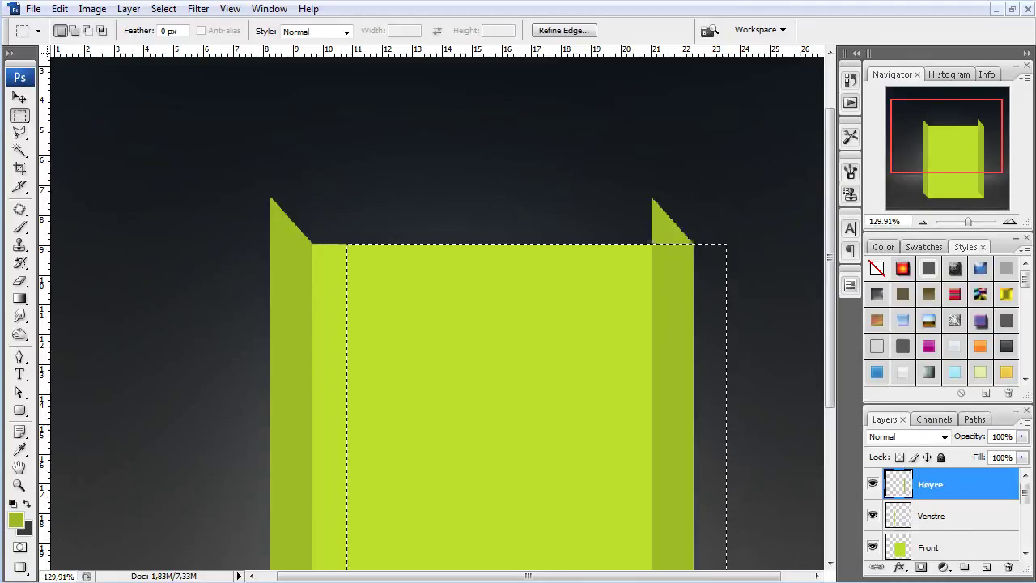
pyautogui.press('Delete')
pyautogui.hotkey('ctrl', 'd')
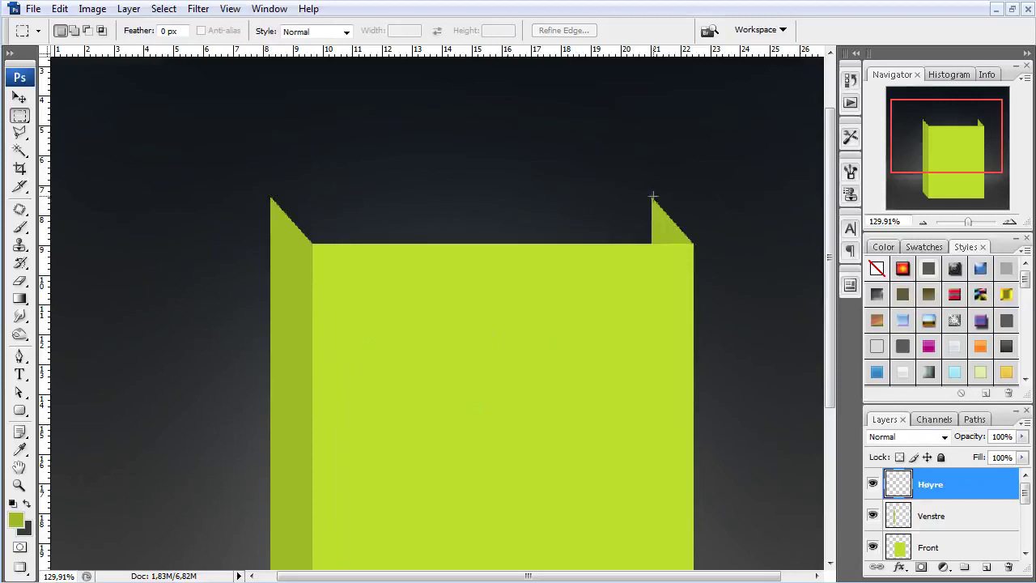
pyautogui.moveTo(653, 195); pyautogui.dragTo(269, 283)
# Marquee the top-face area, aligning its bottom with the front face's top edge.
pyautogui.moveTo(269, 283); pyautogui.dragTo(270, 283)
pyautogui.hotkey('ctrl', 'd')
pyautogui.scroll(3, 535, 179)
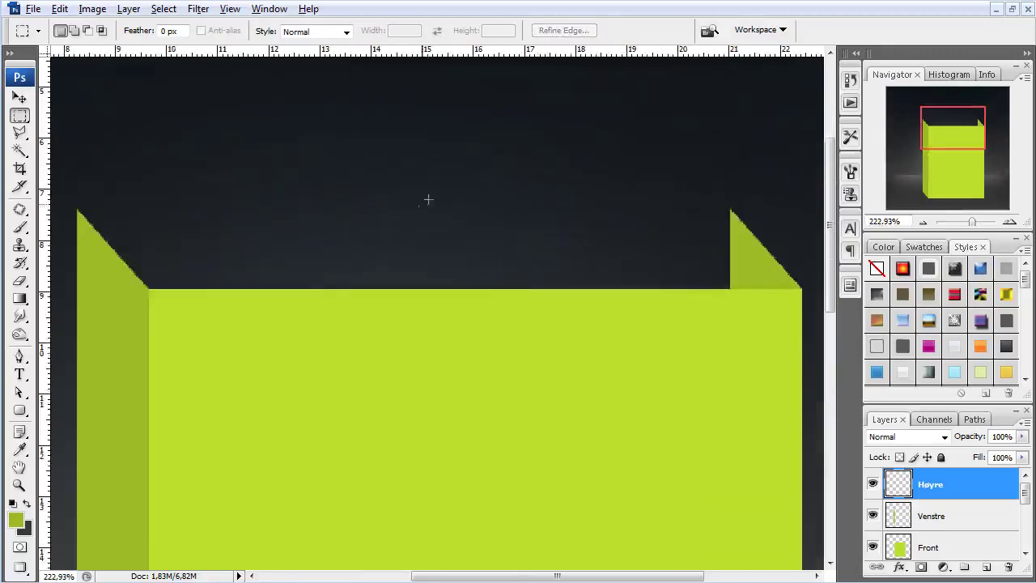
pyautogui.scroll(1, 203, 268)
pyautogui.scroll(2, 678, 254)
pyautogui.scroll(1, 678, 254)
pyautogui.hscroll(4, 678, 254)
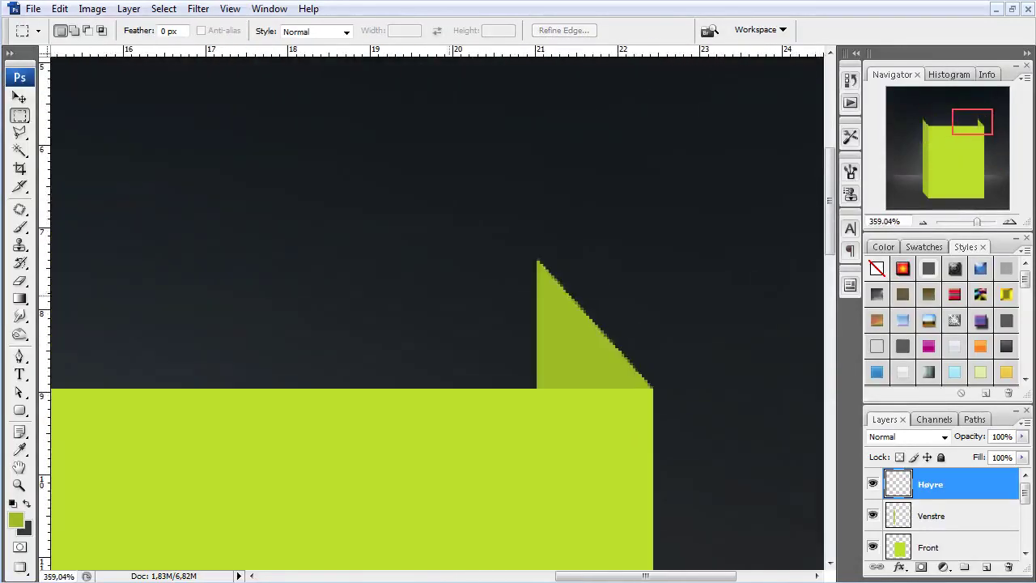
pyautogui.moveTo(535, 260); pyautogui.dragTo(433, 390)
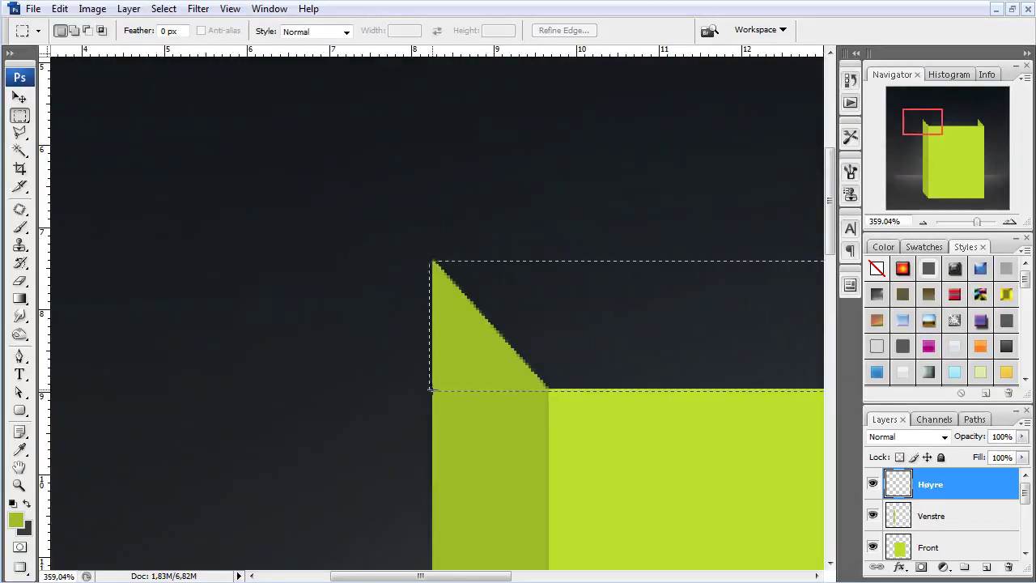
pyautogui.moveTo(433, 391); pyautogui.dragTo(432, 387)
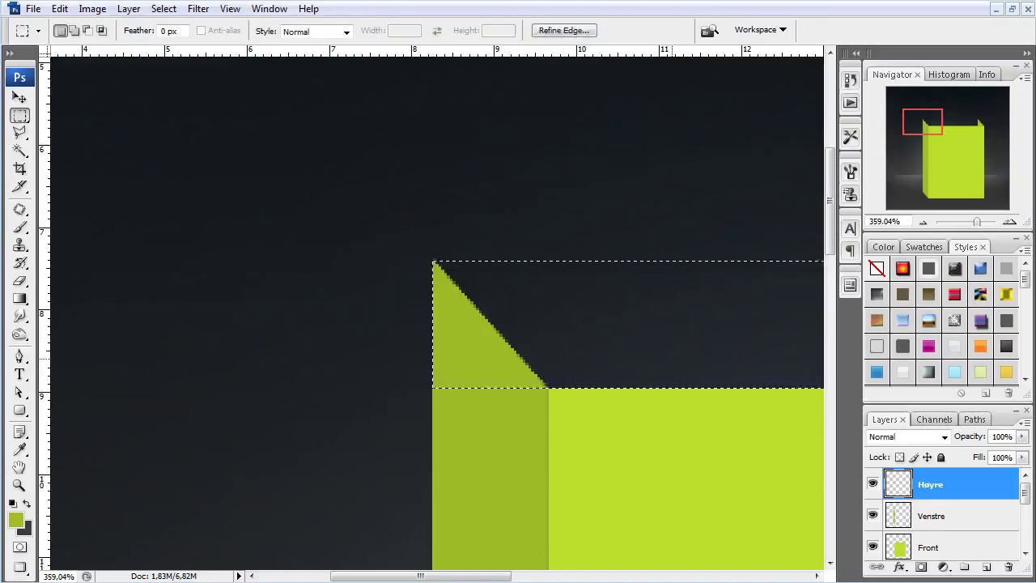
# Paint the selection darker lime green on a new layer named Topp, then deselect.
pyautogui.press('b')
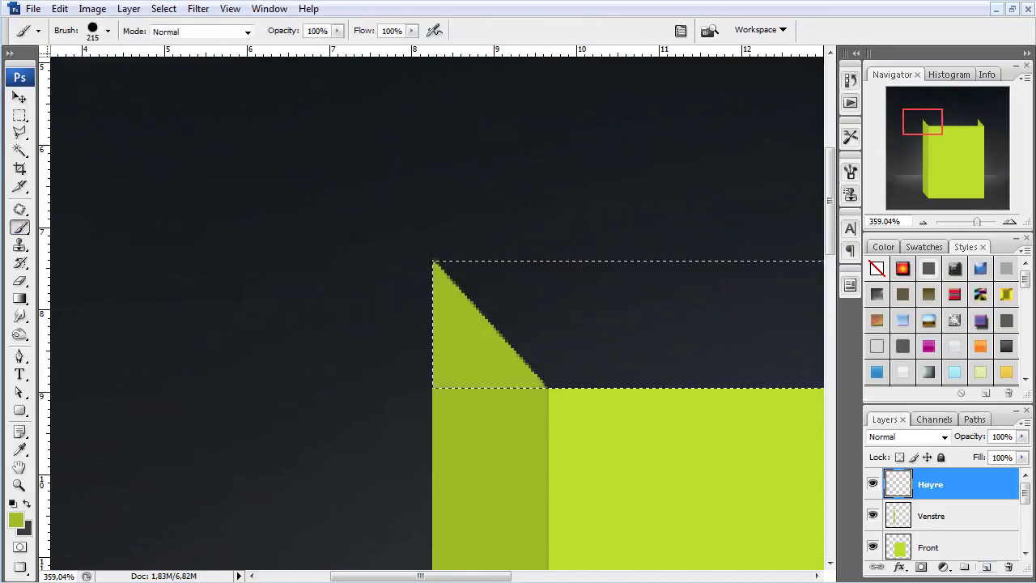
pyautogui.hotkey('ctrl', 'shift', 'alt', 'n')
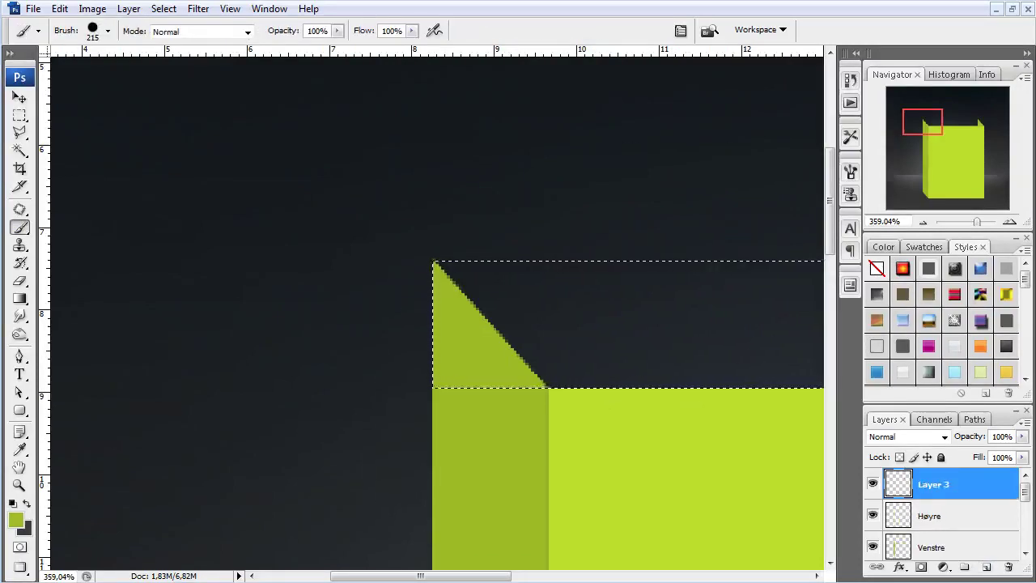
pyautogui.doubleClick(933, 483)
pyautogui.write('Topp')
pyautogui.press('Return')
pyautogui.moveTo(531, 275); pyautogui.dragTo(817, 324)
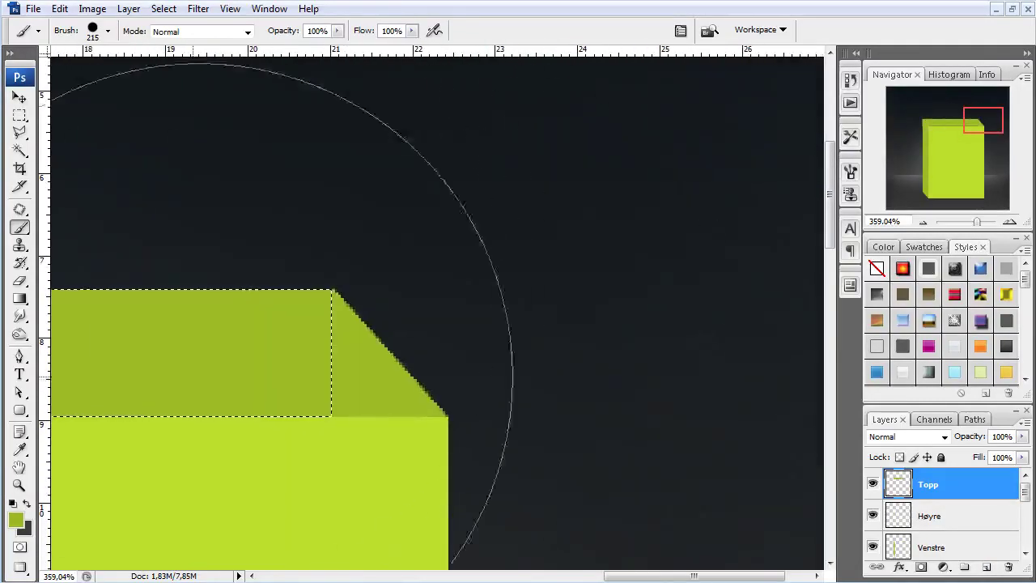
pyautogui.press('m')
pyautogui.hotkey('ctrl', 'd')
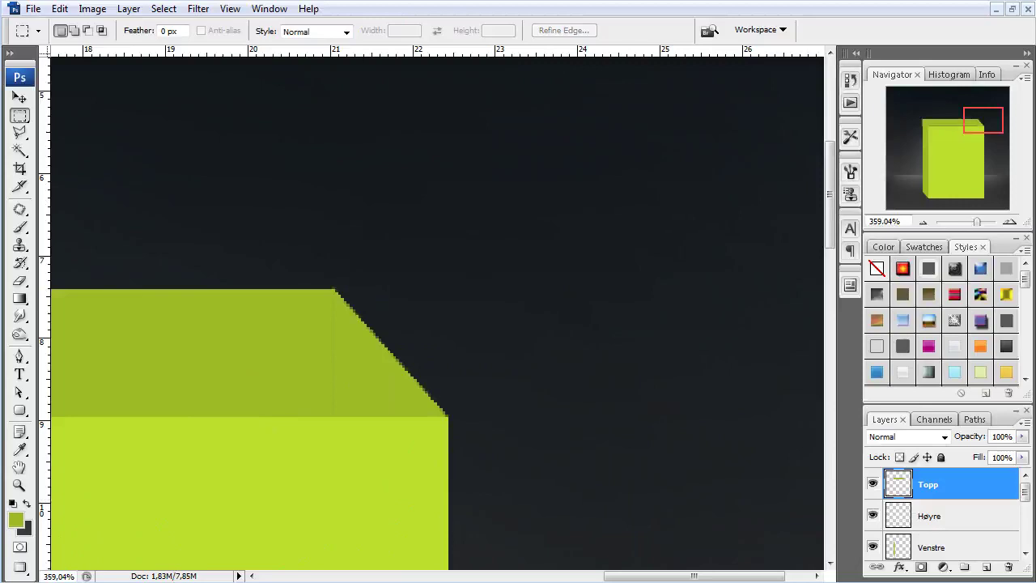
# Merge the Høyre layer into Topp.
pyautogui.keyDown('shift'); pyautogui.click(931, 515); pyautogui.keyUp('shift')
pyautogui.rightClick(992, 490)
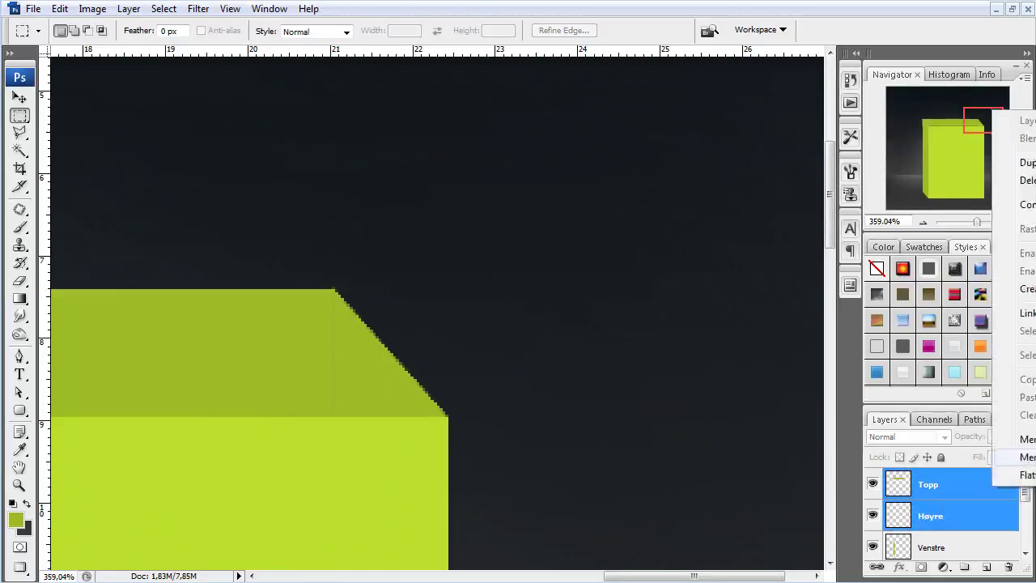
pyautogui.click(1024, 438)
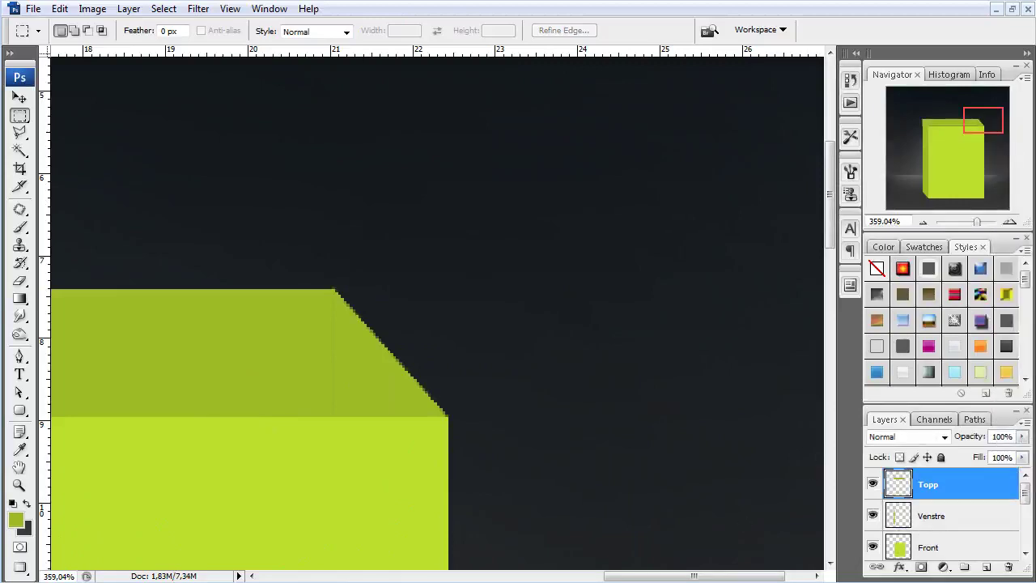
pyautogui.moveTo(982, 120); pyautogui.dragTo(927, 120)
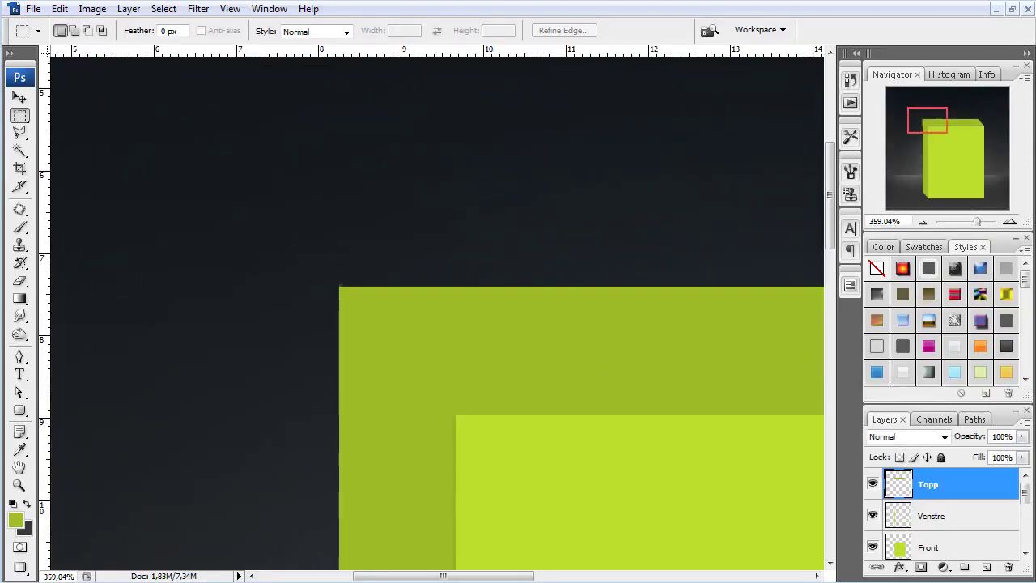
# Compare the top and left faces' outlines by loading selections and toggling Topp's visibility.
pyautogui.keyDown('ctrl'); pyautogui.click(897, 484); pyautogui.keyUp('ctrl')
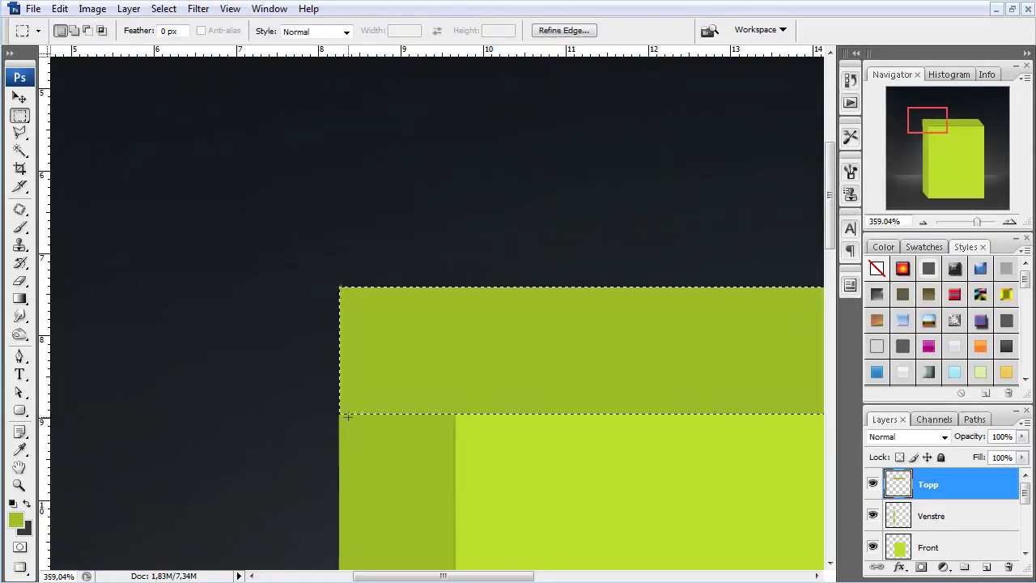
pyautogui.click(449, 353)
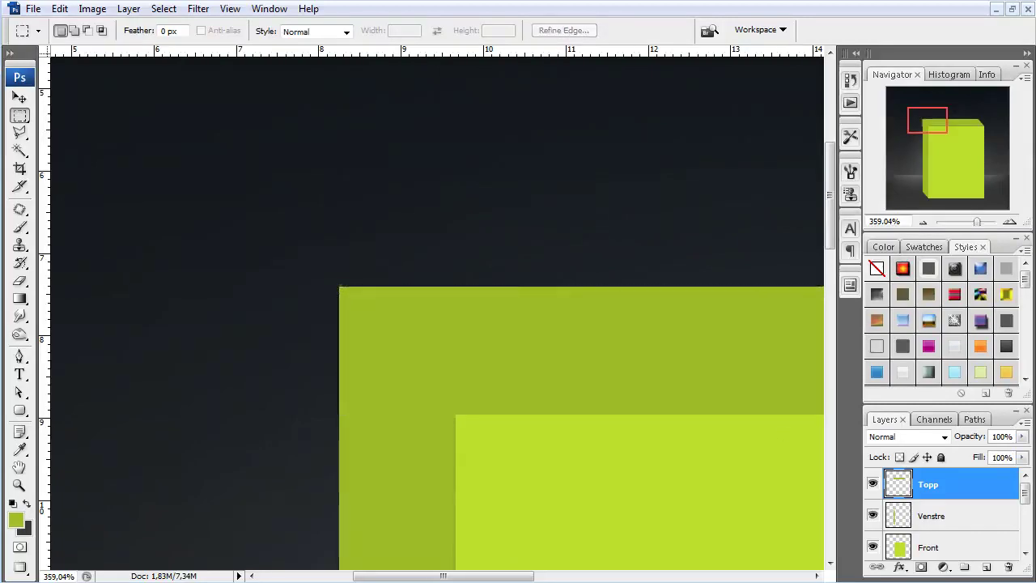
pyautogui.click(873, 515)
pyautogui.click(872, 484)
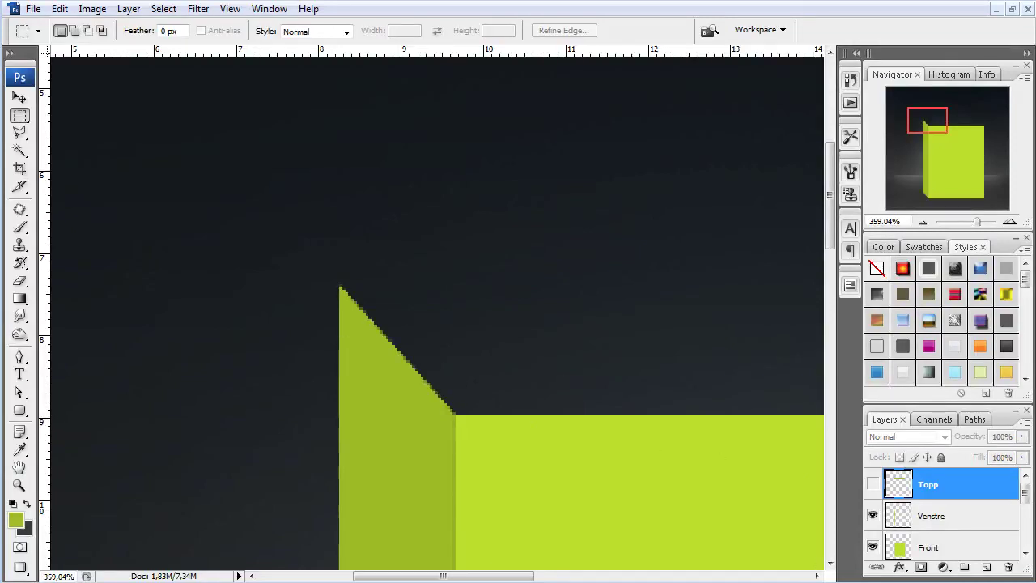
pyautogui.hotkey('ctrl', 'shift', 'd')
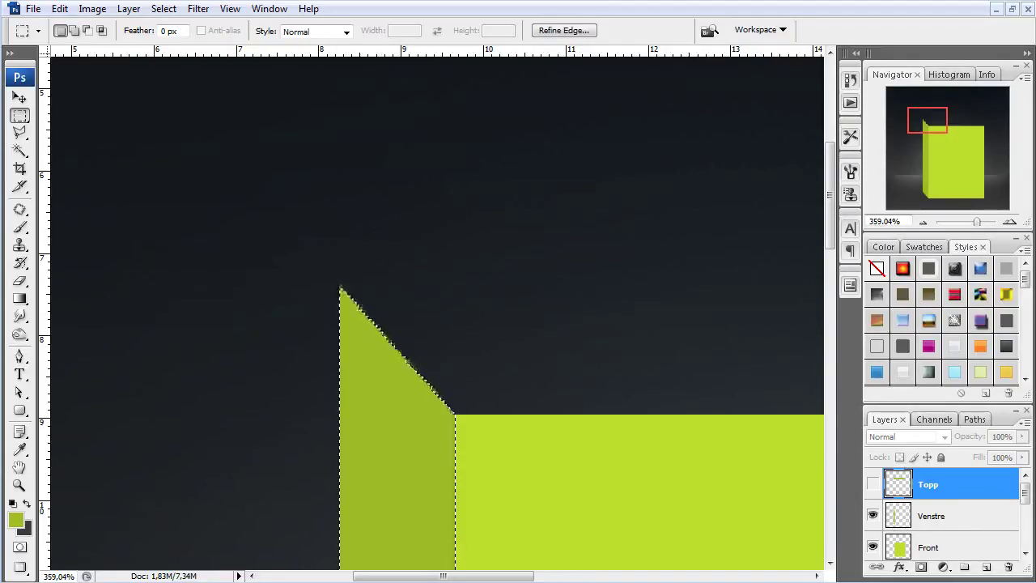
pyautogui.click(872, 484)
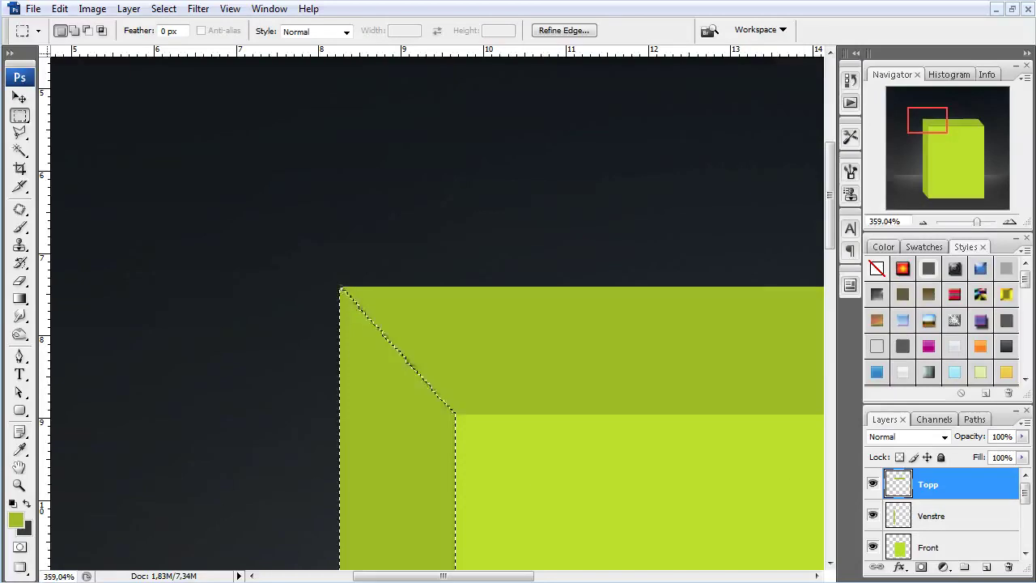
pyautogui.click(432, 224)
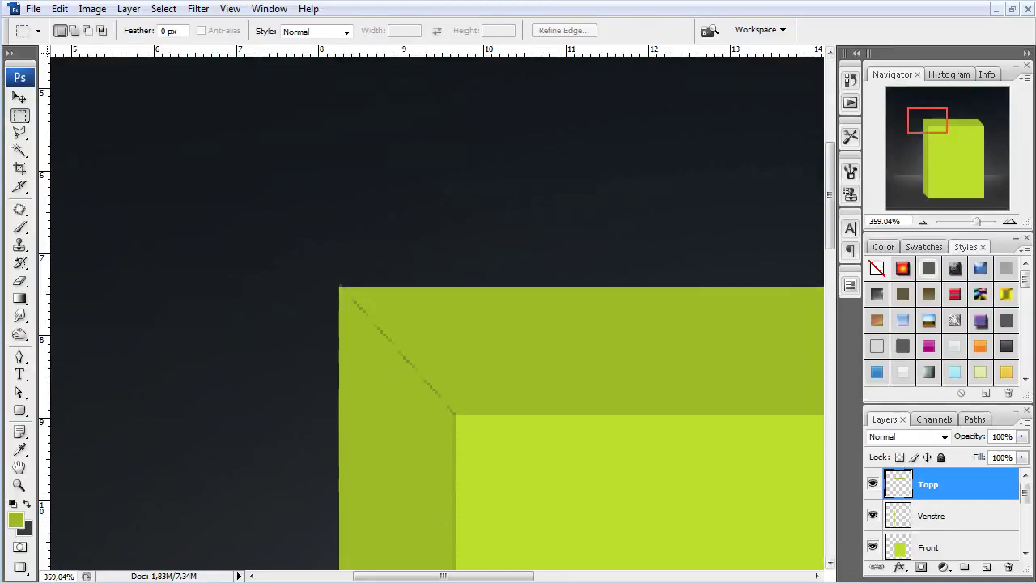
pyautogui.hotkey('ctrl', 't')
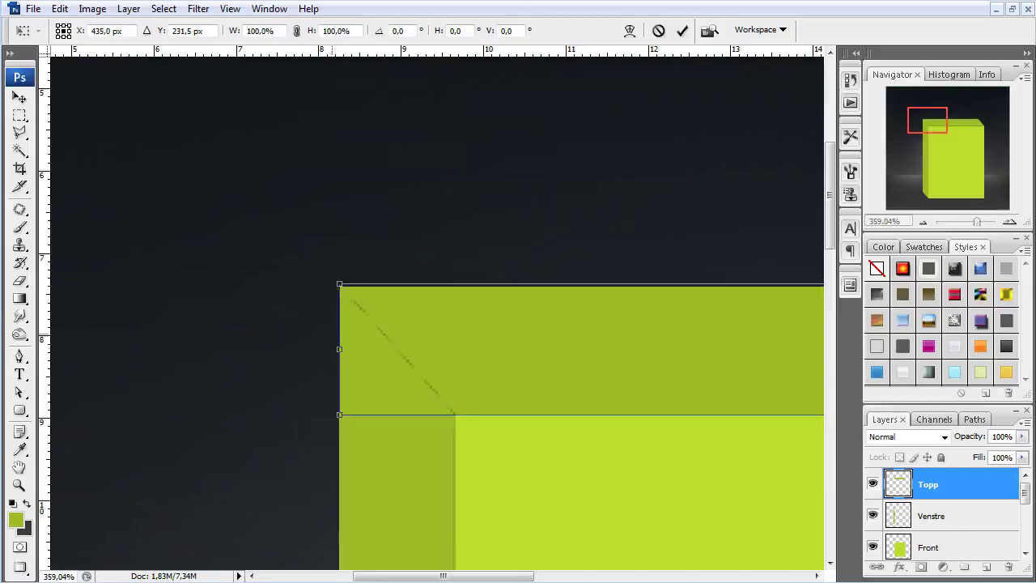
# Stretch the Topp face slightly left so it meets the left side face.
pyautogui.scroll(5, 350, 339)
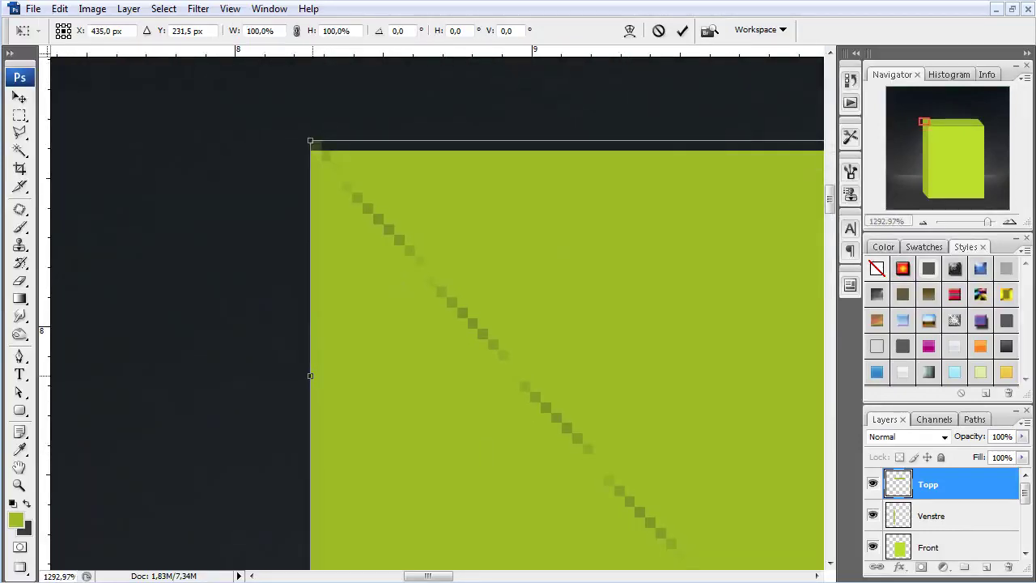
pyautogui.moveTo(310, 376); pyautogui.dragTo(294, 375)
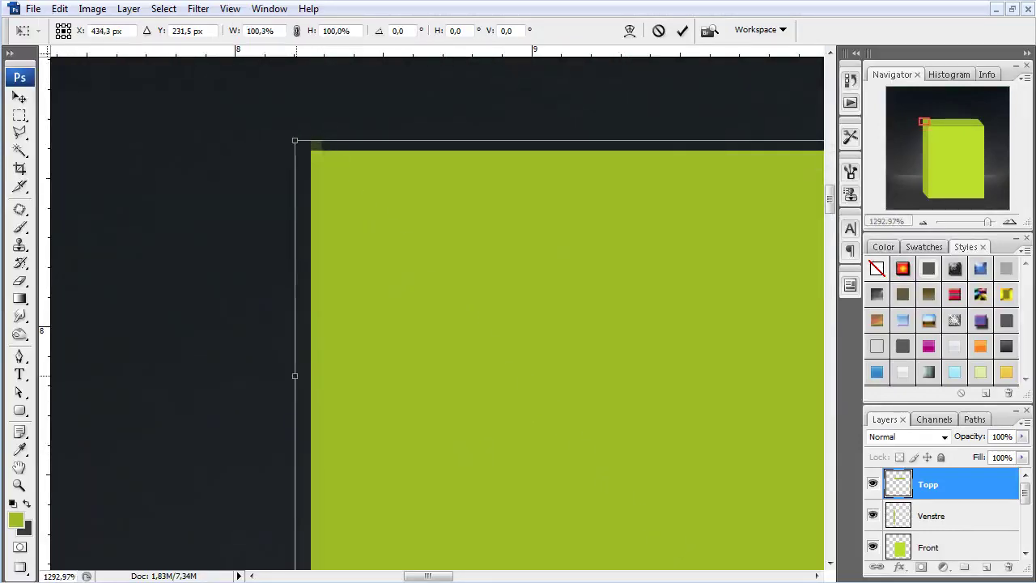
pyautogui.press('Return')
# Select and clear the stray pixels above the top-left corner, then fit the image on screen.
pyautogui.press('m')
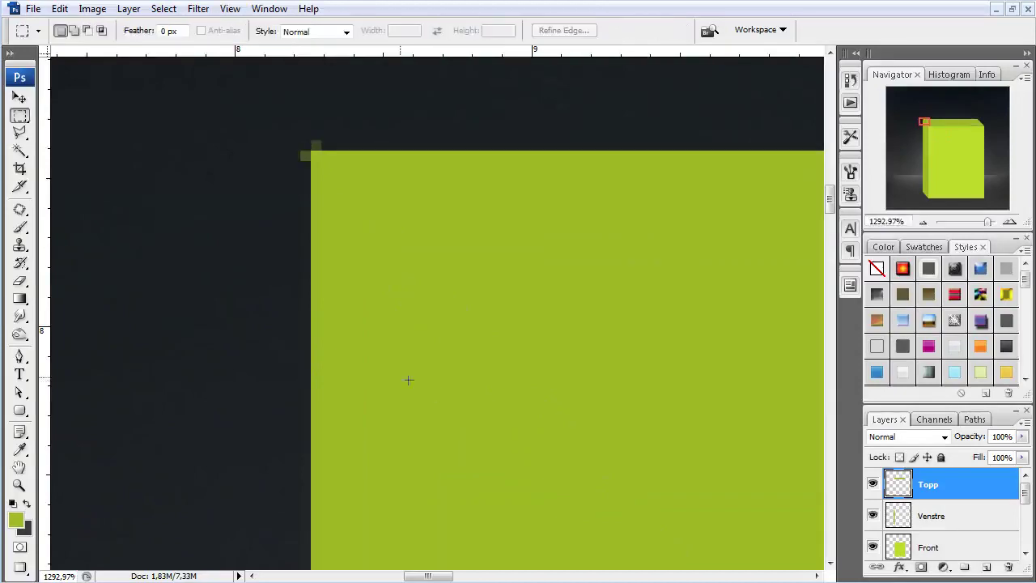
pyautogui.moveTo(237, 88); pyautogui.dragTo(311, 195)
pyautogui.moveTo(373, 87); pyautogui.dragTo(269, 150)
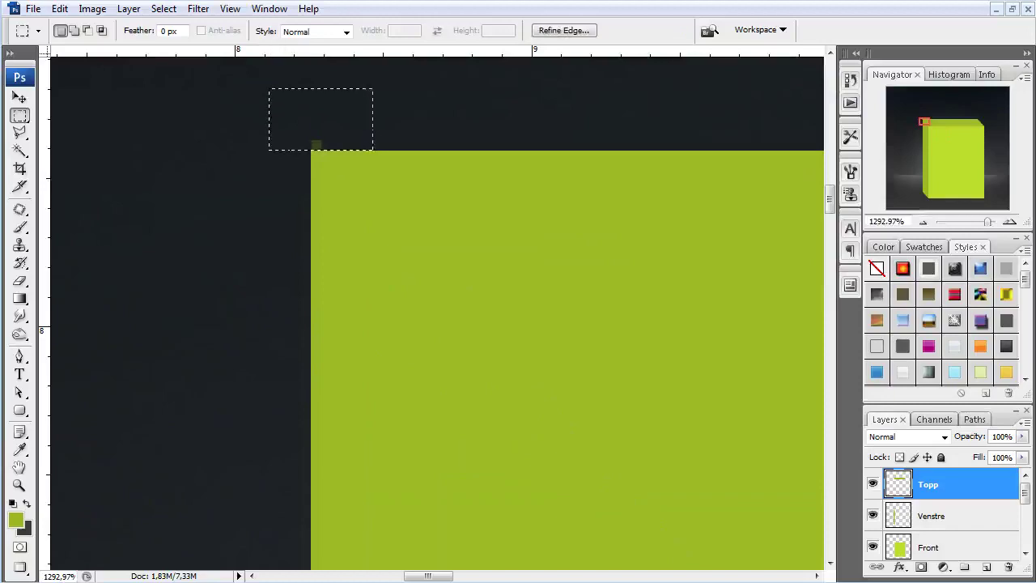
pyautogui.hotkey('alt', '[')
pyautogui.hotkey('ctrl', 'd')
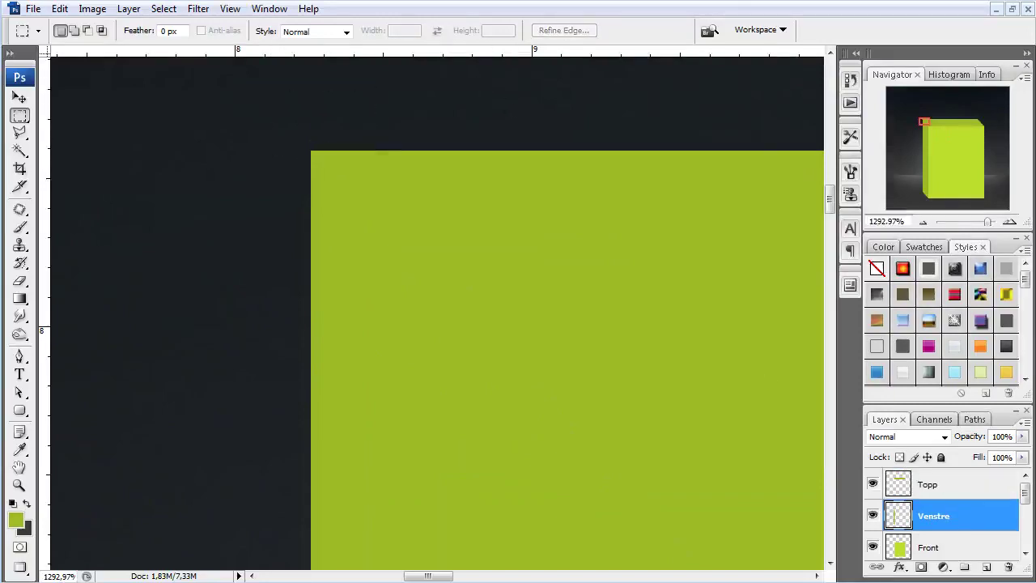
pyautogui.hotkey('ctrl', '0')
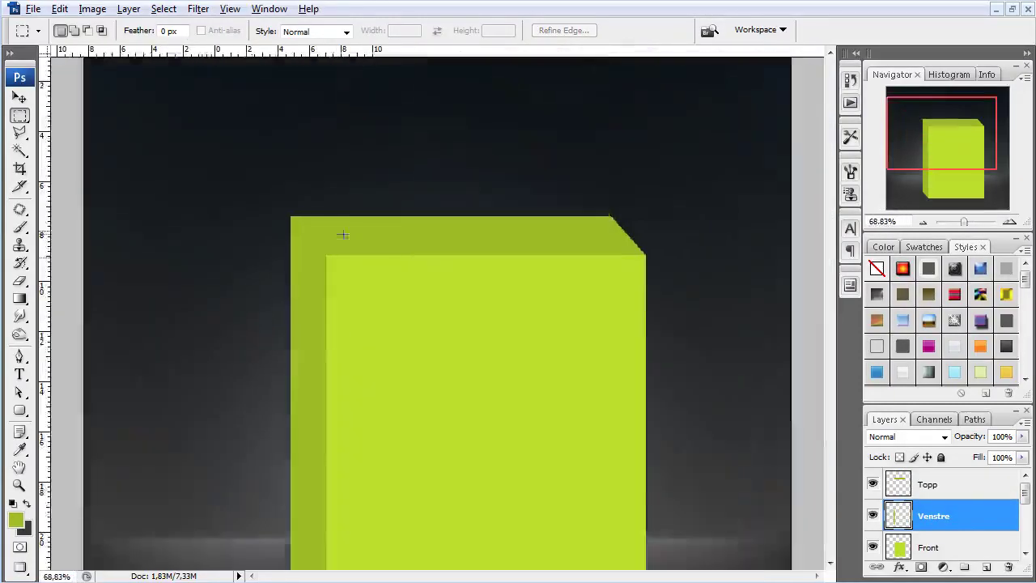
# Load the Topp face selection and set the foreground colour to darker green #98ab16.
pyautogui.scroll(1, 394, 406)
pyautogui.scroll(1, 381, 405)
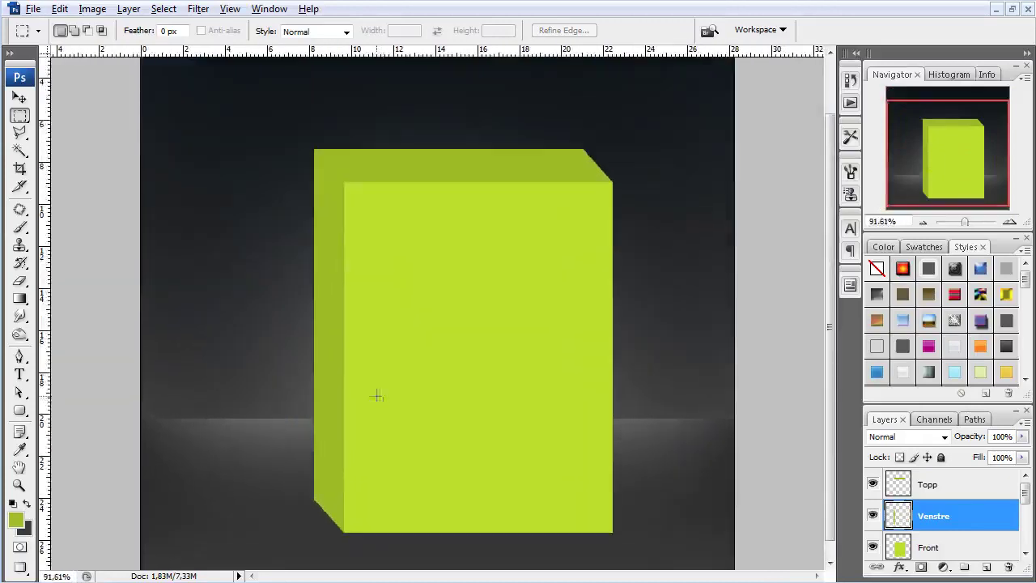
pyautogui.scroll(1, 376, 401)
pyautogui.scroll(2, 337, 121)
pyautogui.scroll(1, 272, 201)
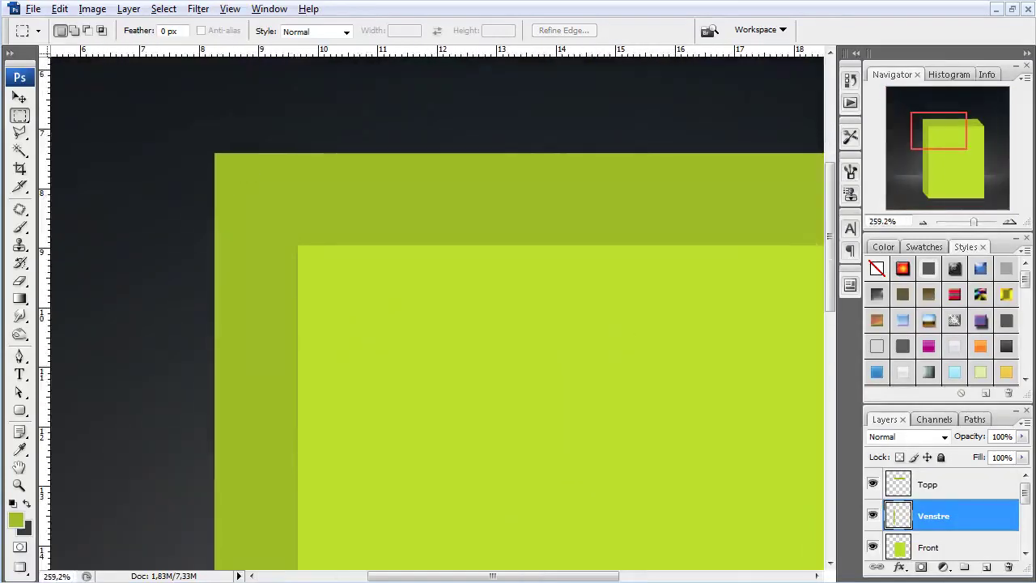
pyautogui.hotkey('alt', ']')
pyautogui.keyDown('ctrl'); pyautogui.click(897, 484); pyautogui.keyUp('ctrl')
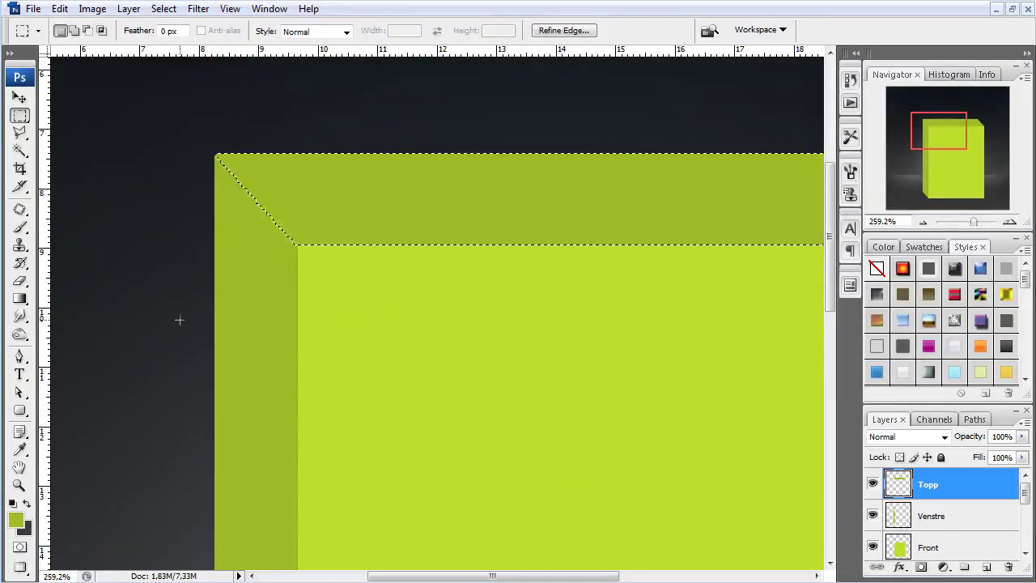
pyautogui.click(15, 519)
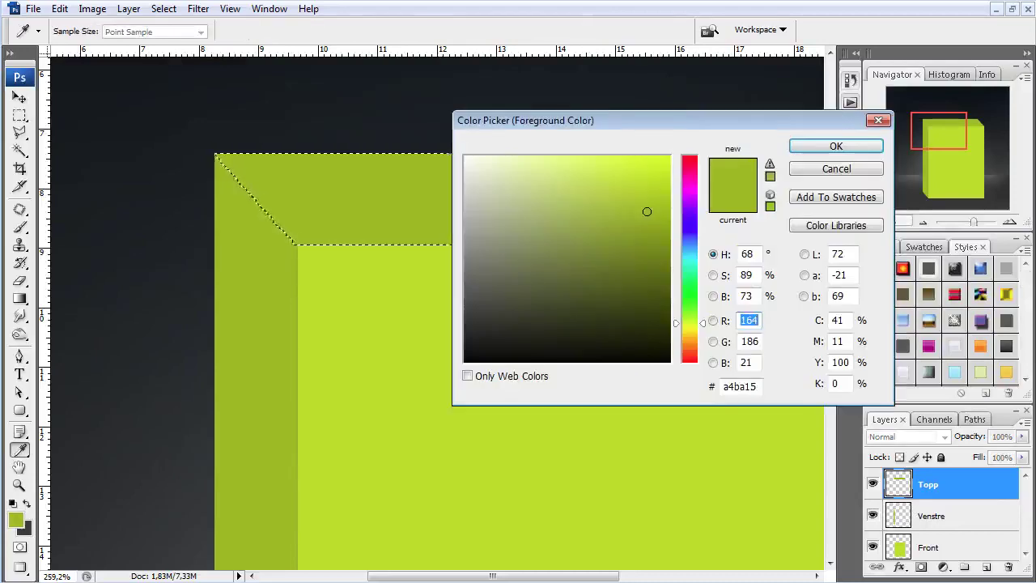
pyautogui.click(739, 320)
pyautogui.moveTo(646, 215); pyautogui.dragTo(644, 225)
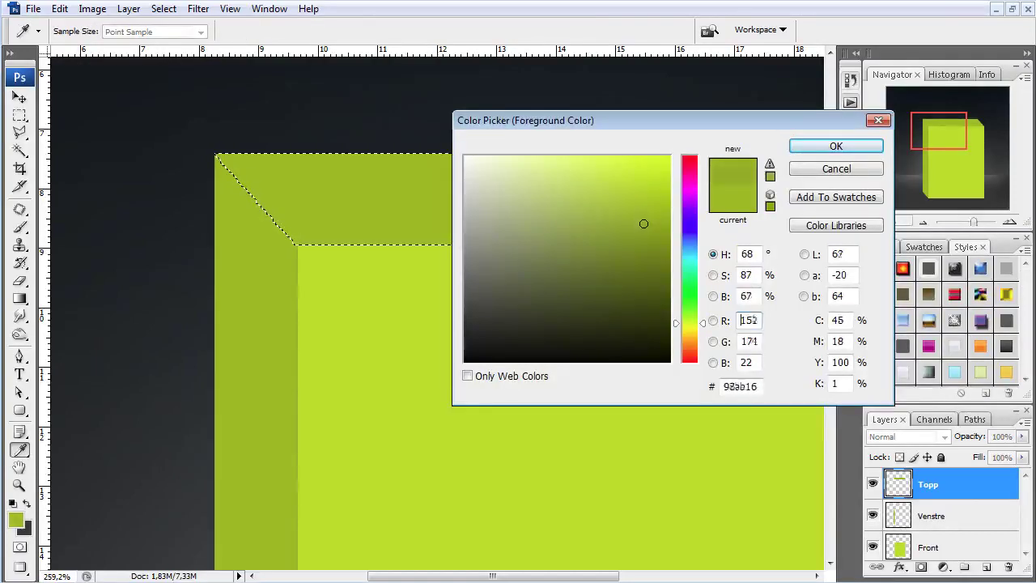
pyautogui.press('Return')
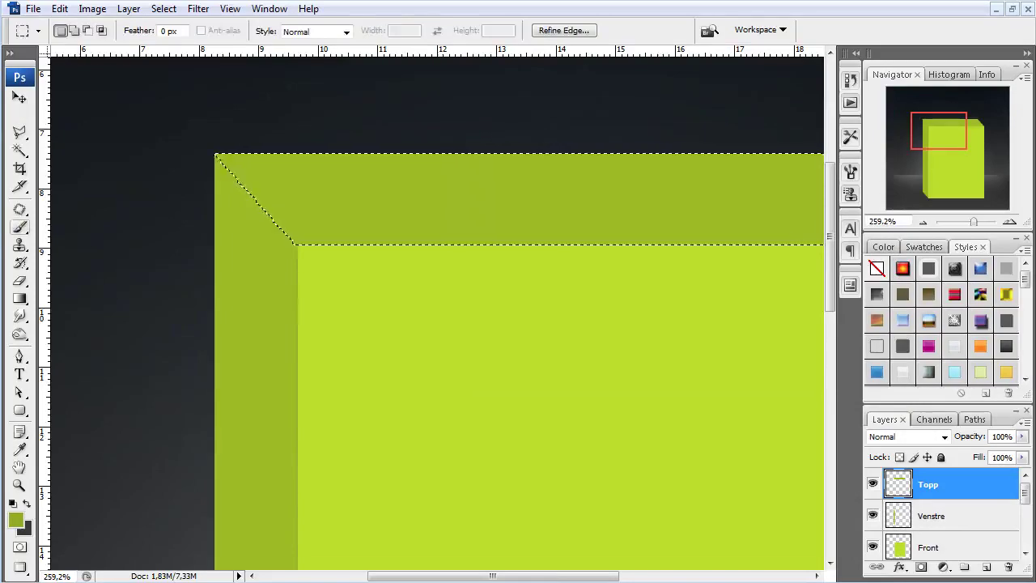
# Repaint the top face in #98ab16, deselect, and zoom out to the whole cube.
pyautogui.press('b')
pyautogui.moveTo(270, 213); pyautogui.dragTo(809, 231)
pyautogui.moveTo(712, 251); pyautogui.dragTo(138, 330)
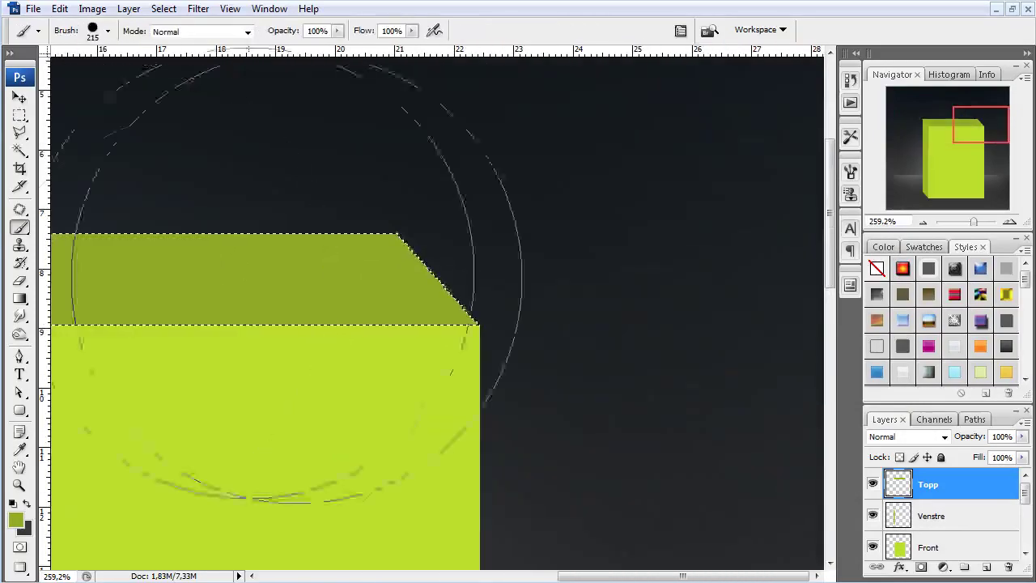
pyautogui.press('m')
pyautogui.hotkey('ctrl', 'd')
pyautogui.hotkey('ctrl', '0')
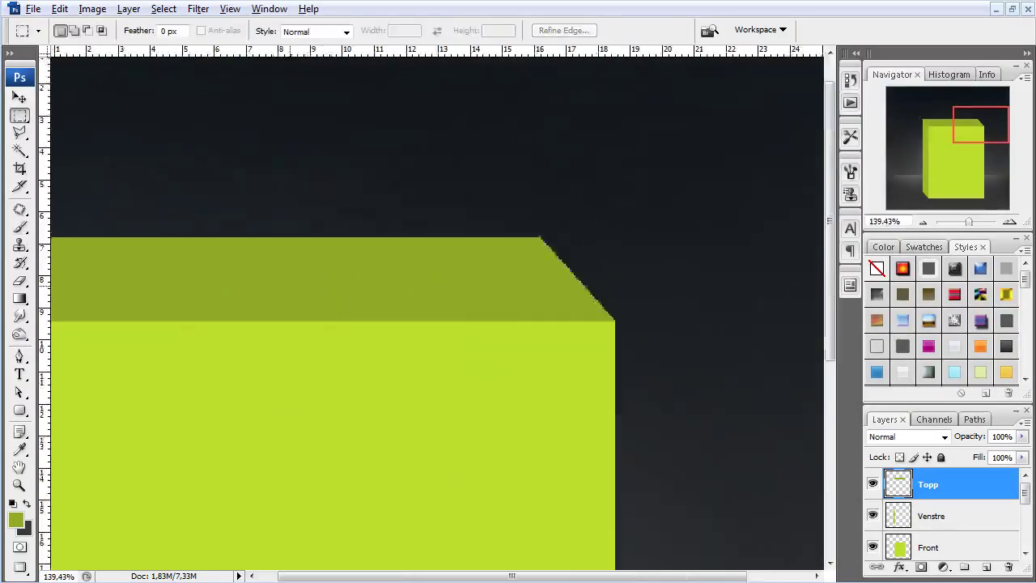
pyautogui.scroll(-1, 402, 449)
# Delete the stray pixel above the box's top-right corner.
pyautogui.scroll(1, 555, 204)
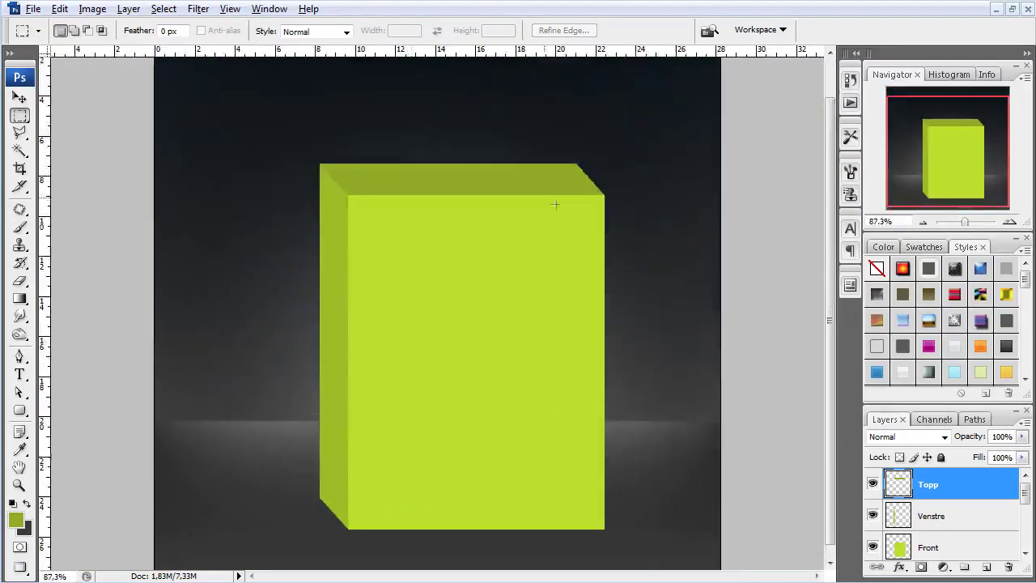
pyautogui.scroll(3, 599, 214)
pyautogui.scroll(2, 656, 227)
pyautogui.scroll(2, 656, 227)
pyautogui.scroll(2, 596, 144)
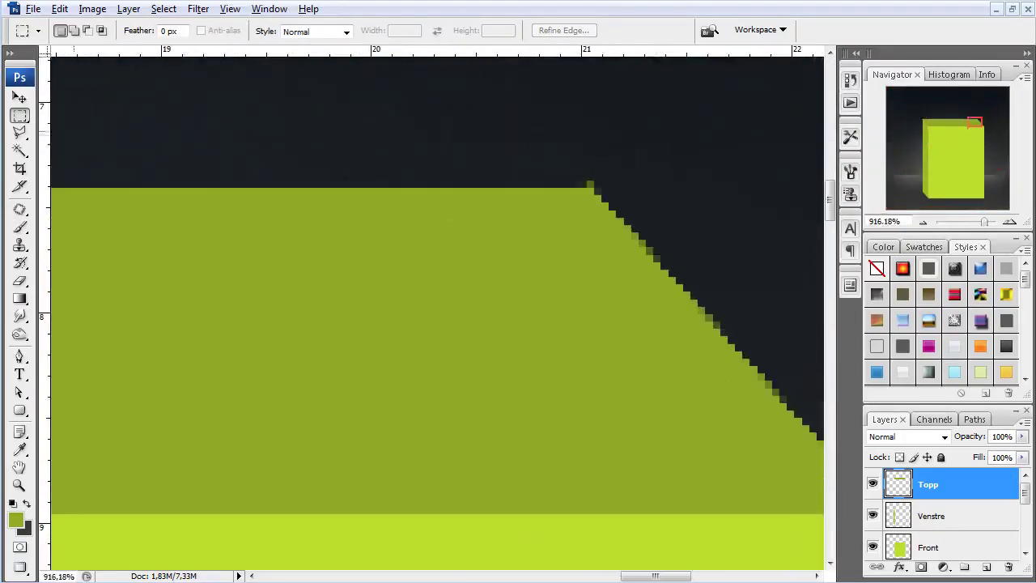
pyautogui.moveTo(451, 113); pyautogui.dragTo(620, 185)
pyautogui.press('Delete')
pyautogui.hotkey('ctrl', 'd')
# Open the Layer Style dialog for the Venstre left-face layer.
pyautogui.scroll(-2, 458, 237)
pyautogui.scroll(-3, 458, 237)
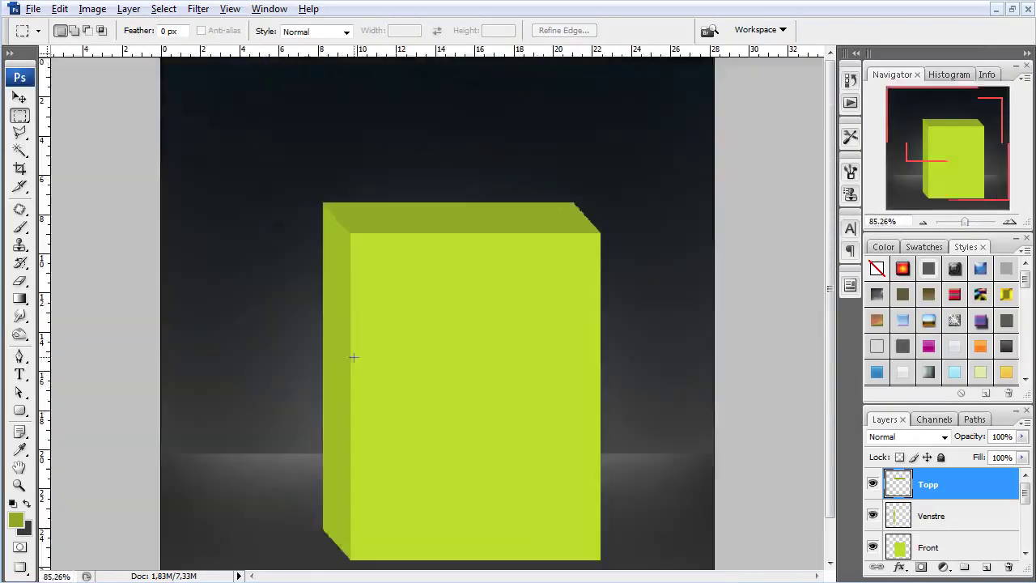
pyautogui.scroll(1, 377, 513)
pyautogui.scroll(-2, 380, 516)
pyautogui.scroll(1, 380, 516)
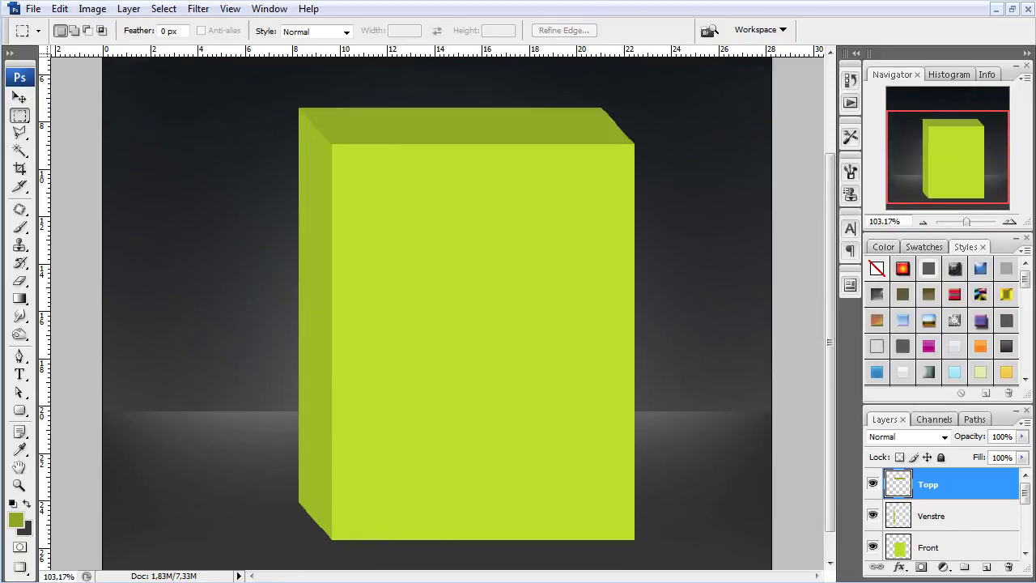
pyautogui.hotkey('alt', '[')
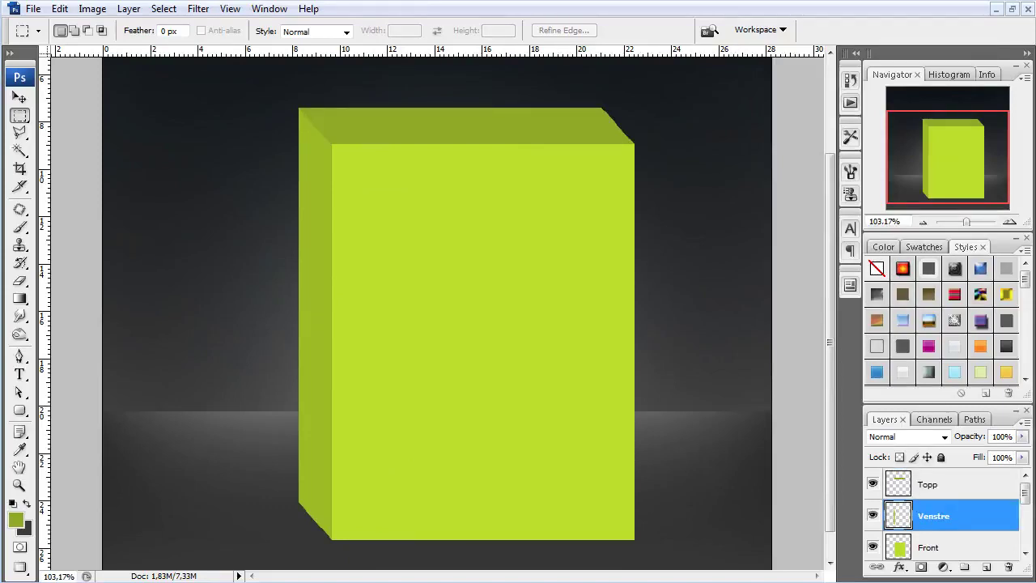
pyautogui.doubleClick(971, 516)
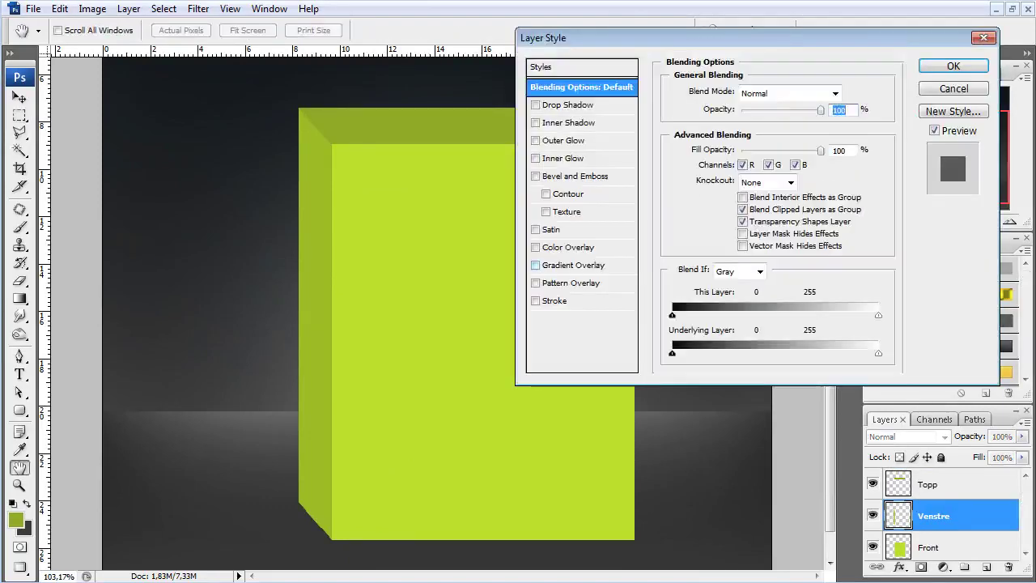
# Give Venstre a Gradient Overlay at a 180° angle and about 18% opacity.
pyautogui.click(572, 264)
pyautogui.moveTo(732, 164); pyautogui.dragTo(726, 165)
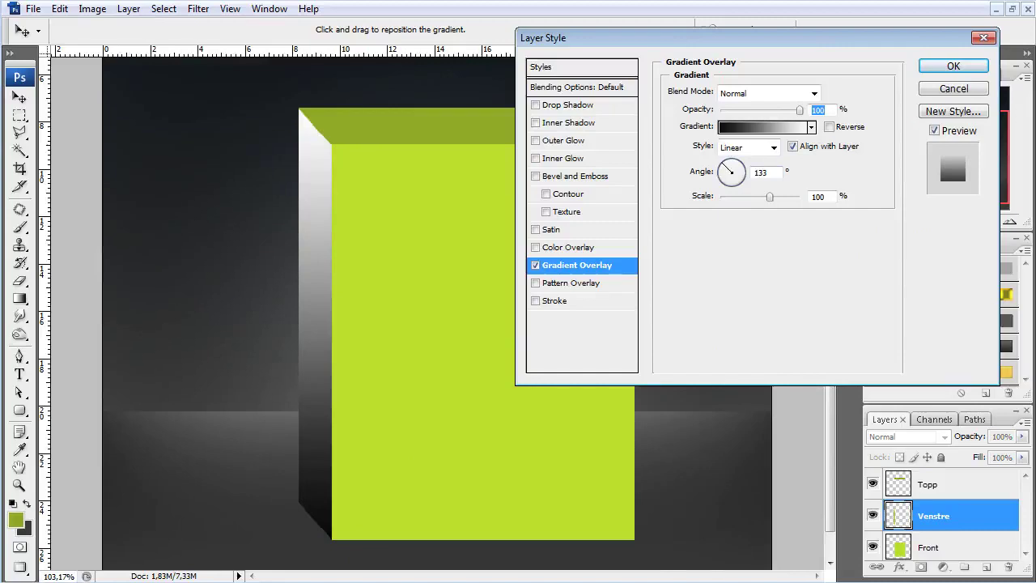
pyautogui.write('172')
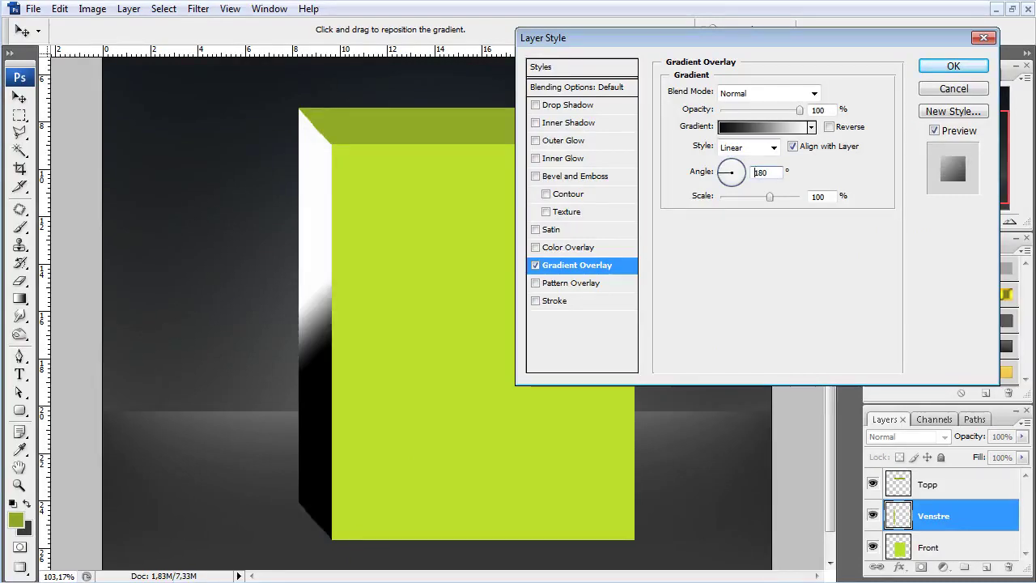
pyautogui.press('Up')
pyautogui.press('Up')
pyautogui.moveTo(800, 111); pyautogui.dragTo(733, 110)
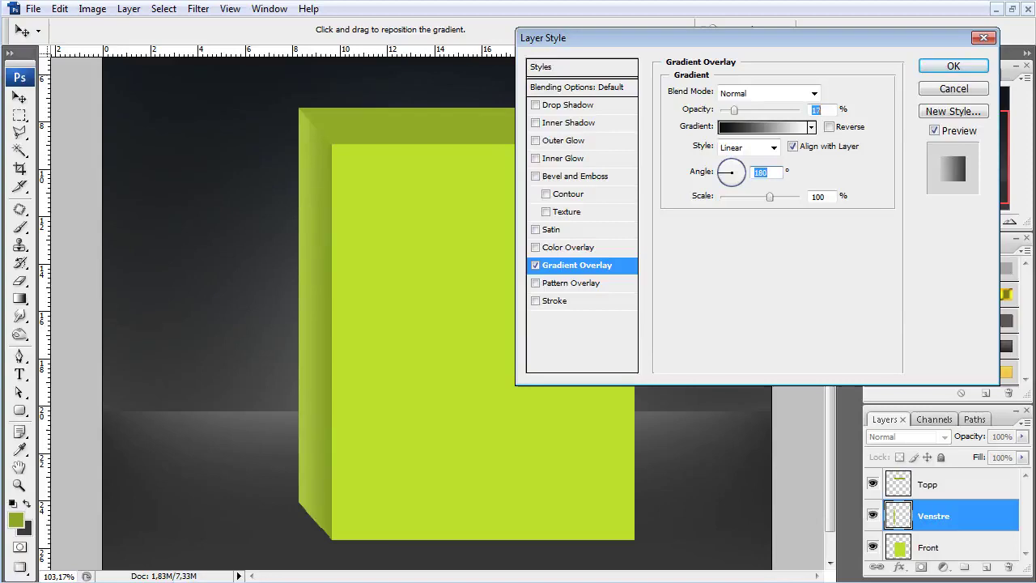
pyautogui.press('Up')
pyautogui.press('Up')
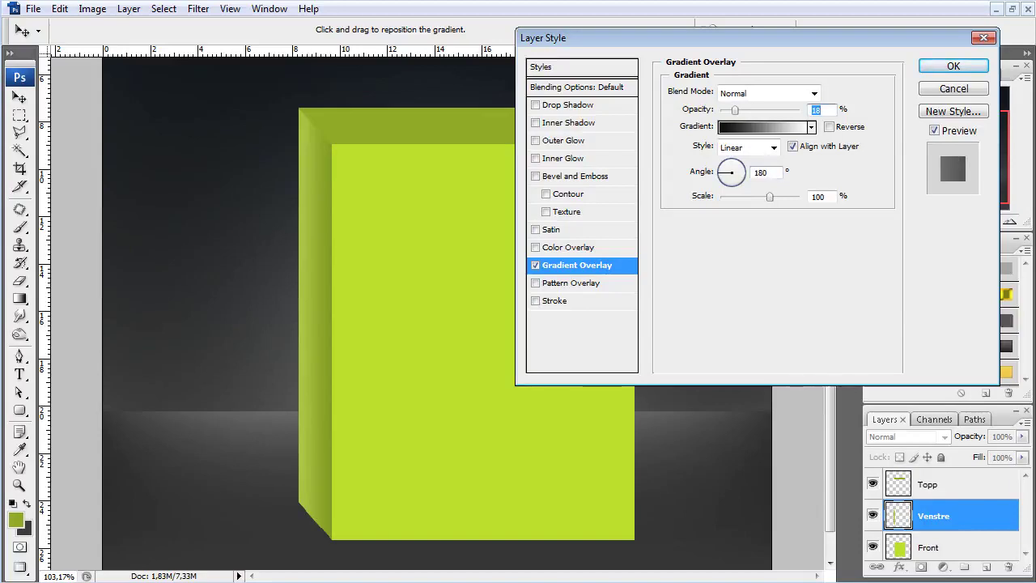
pyautogui.press('Return')
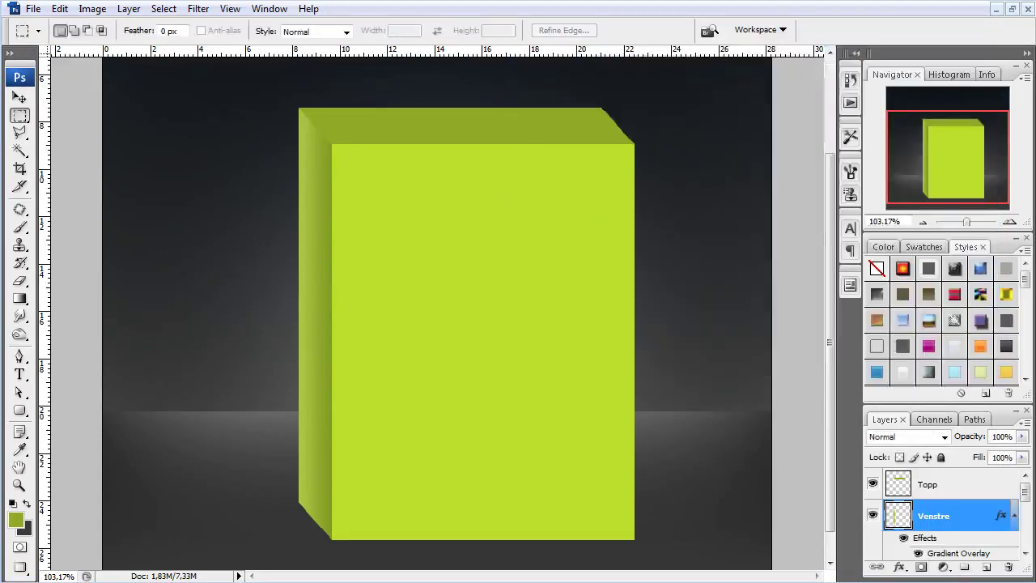
pyautogui.doubleClick(971, 483)
# Give the Topp face a 90° gradient overlay lowered to about 20% opacity.
pyautogui.click(573, 265)
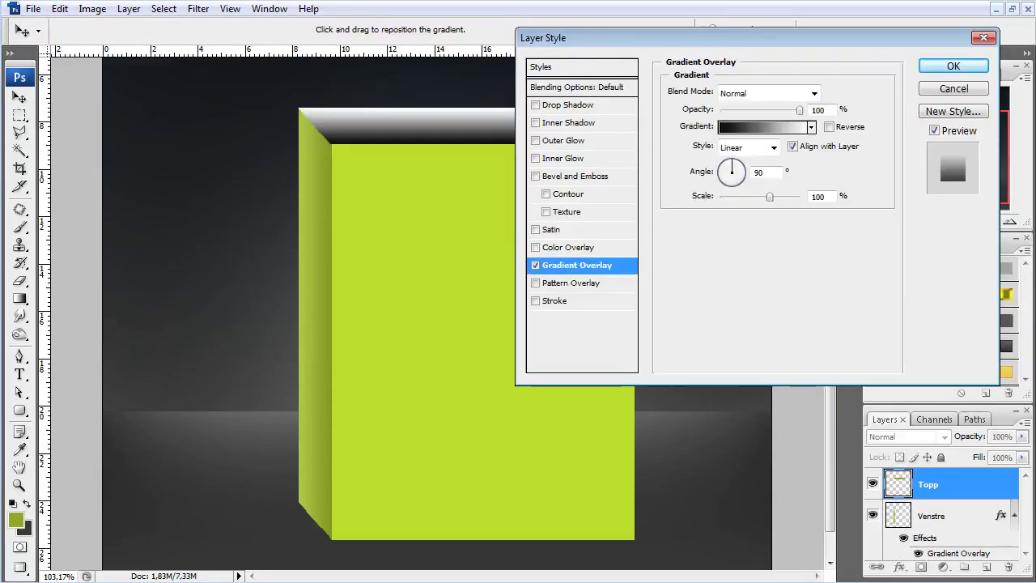
pyautogui.moveTo(615, 38); pyautogui.dragTo(796, 71)
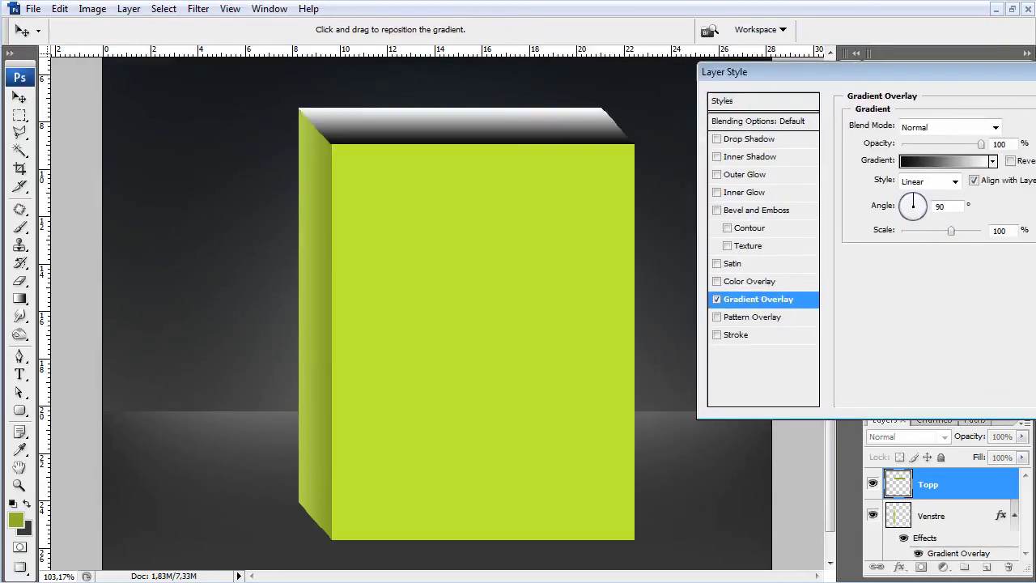
pyautogui.moveTo(981, 144); pyautogui.dragTo(917, 144)
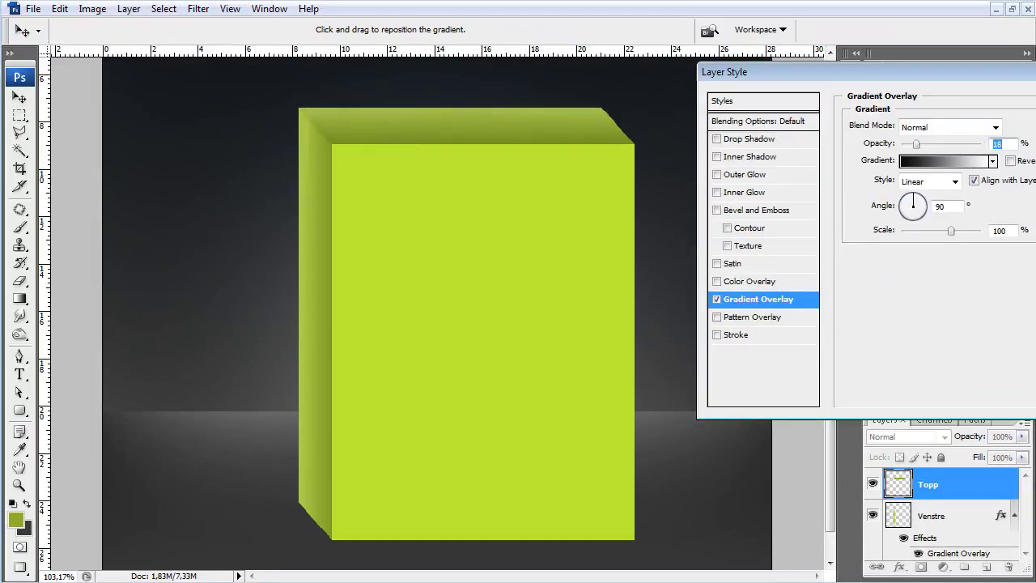
pyautogui.press('Return')
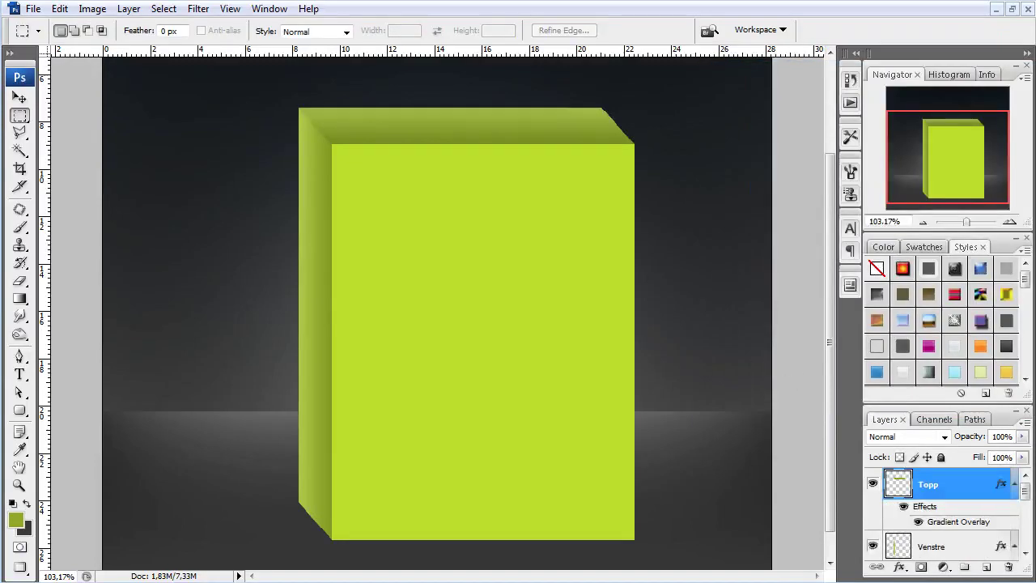
pyautogui.scroll(-2, 939, 510)
# Give the Front face a gradient overlay at 36% opacity and a 45° angle.
pyautogui.click(955, 484)
pyautogui.doubleClick(971, 484)
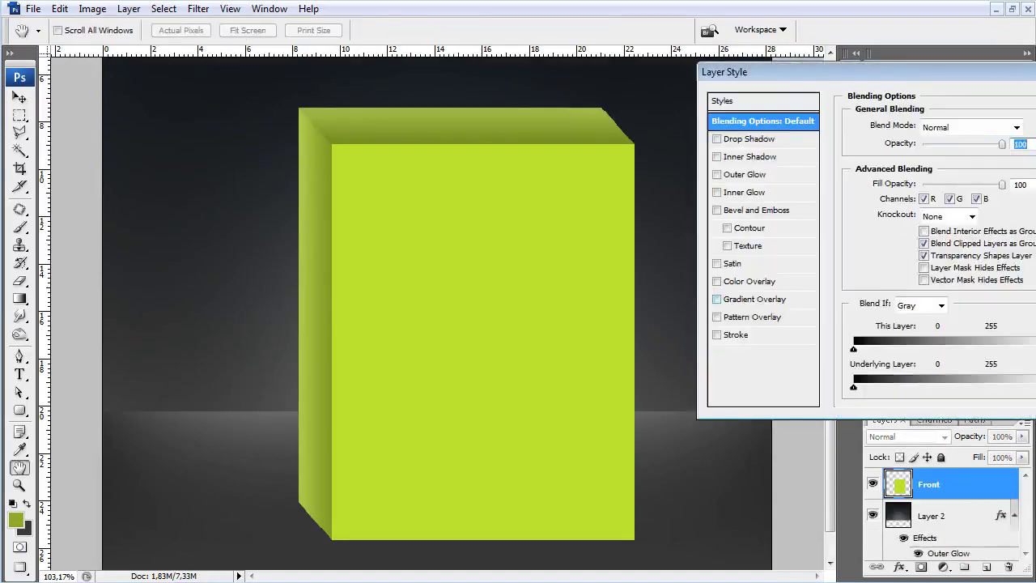
pyautogui.click(754, 299)
pyautogui.doubleClick(998, 143)
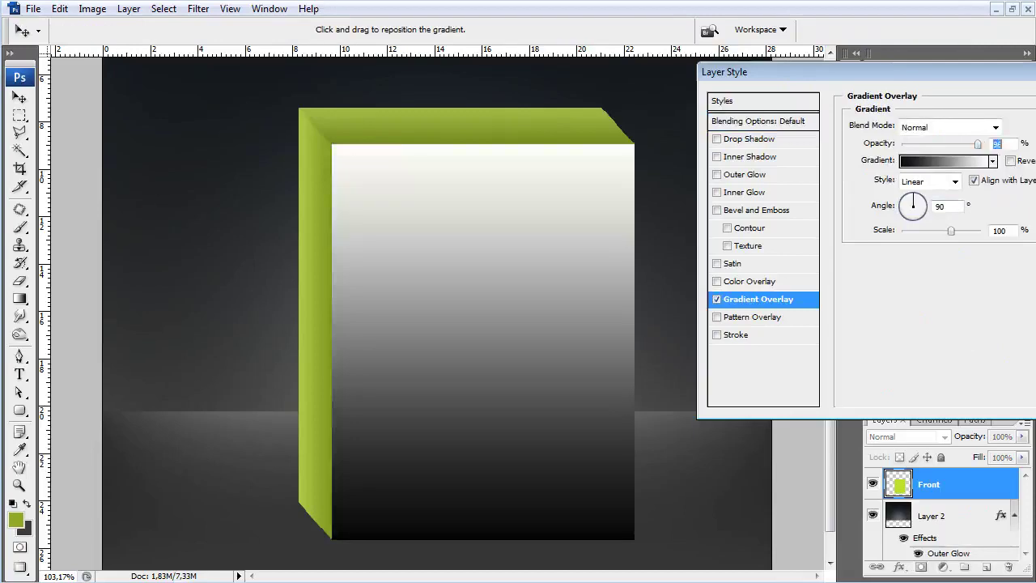
pyautogui.write('23')
pyautogui.moveTo(931, 144); pyautogui.dragTo(935, 144)
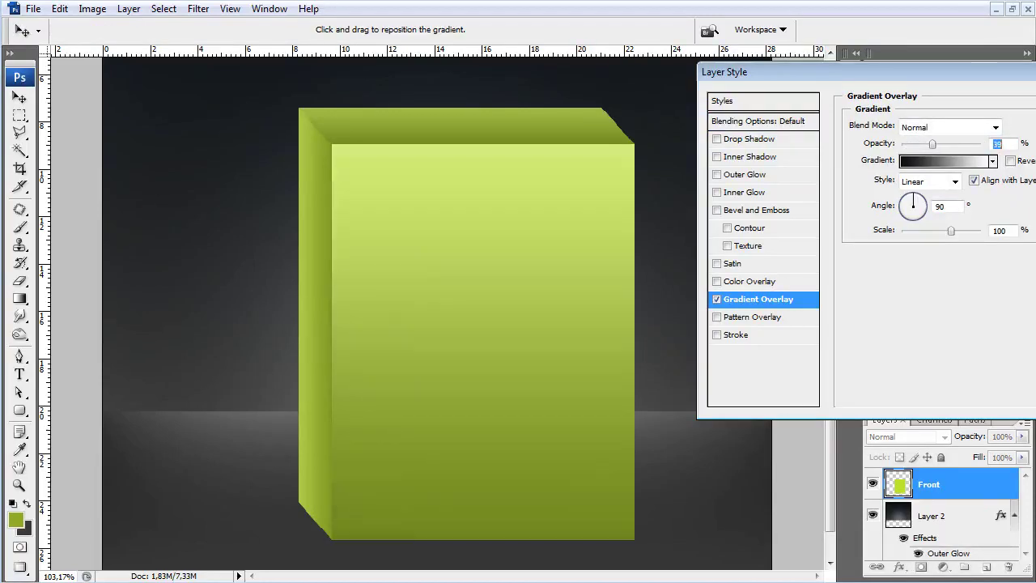
pyautogui.click(921, 202)
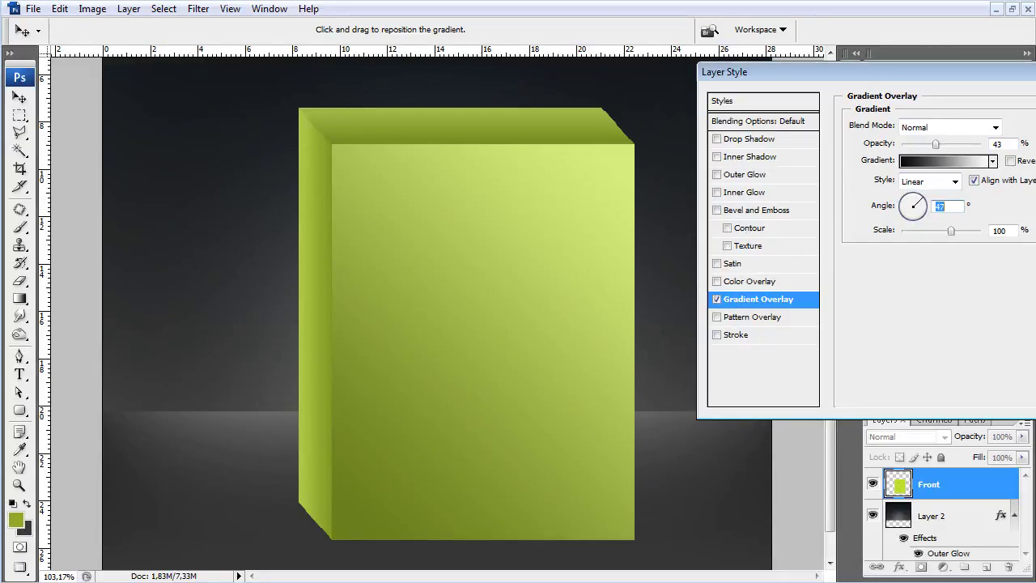
pyautogui.moveTo(936, 144); pyautogui.dragTo(930, 144)
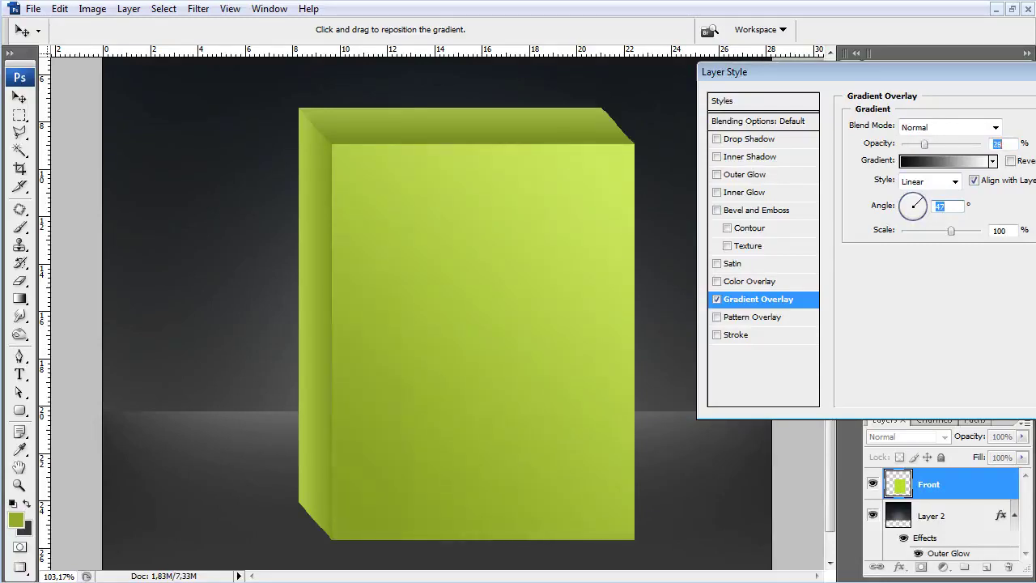
pyautogui.press('Tab')
pyautogui.write('45')
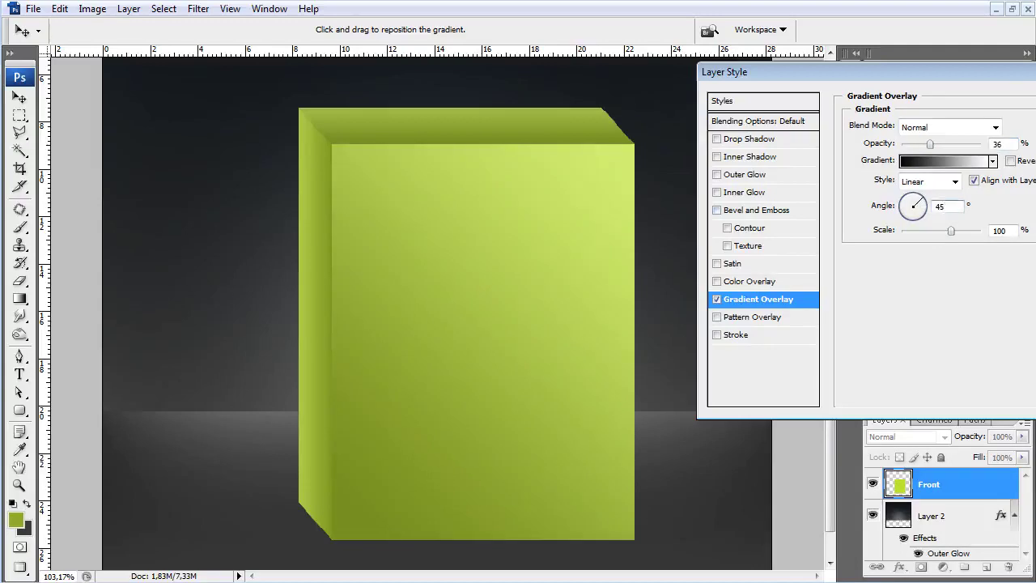
pyautogui.press('Return')
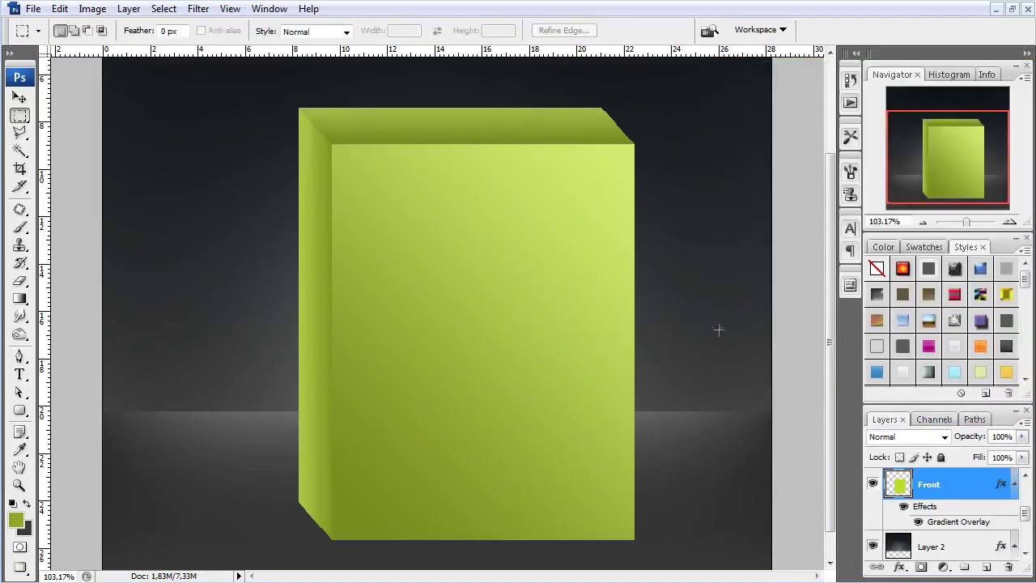
pyautogui.scroll(3, 939, 510)
pyautogui.scroll(2, 939, 510)
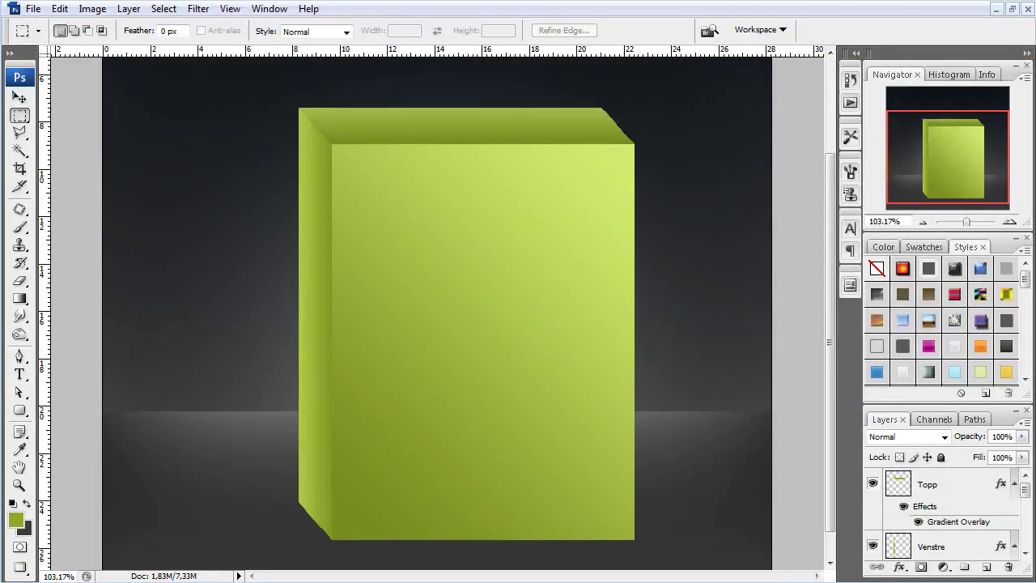
# Reopen the Topp layer's style settings and begin changing its gradient angle.
pyautogui.click(911, 484)
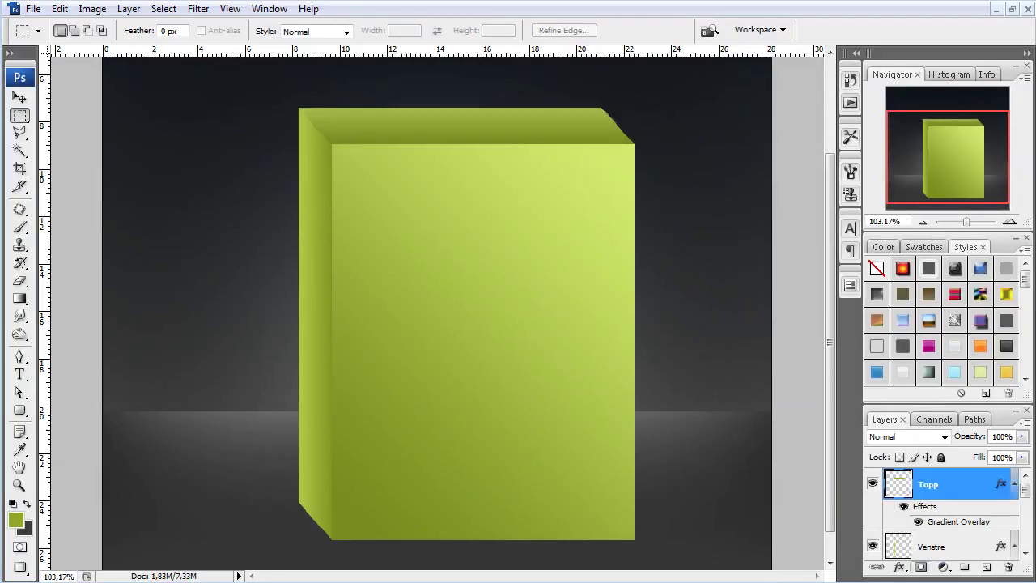
pyautogui.click(943, 567)
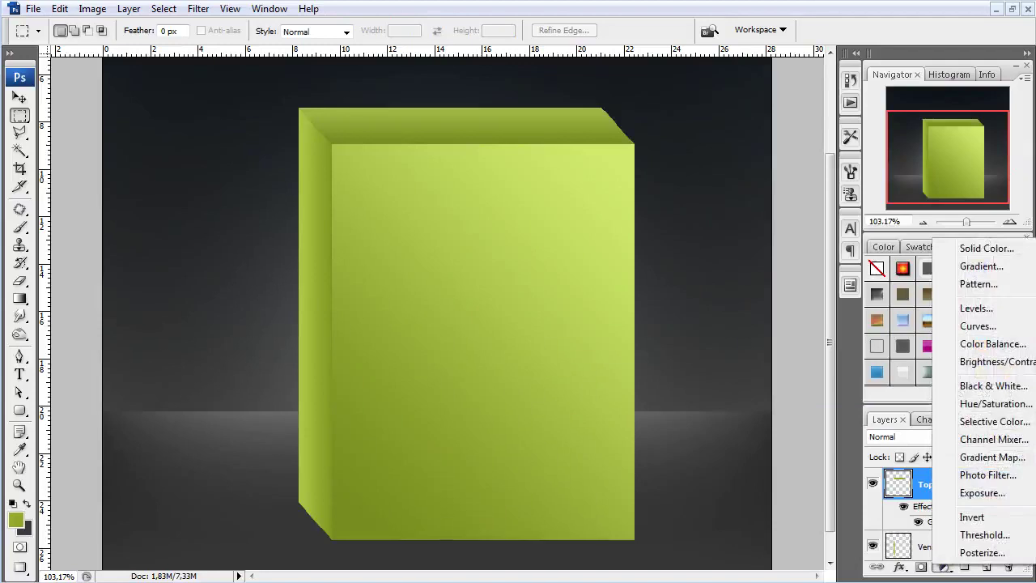
pyautogui.press('Escape')
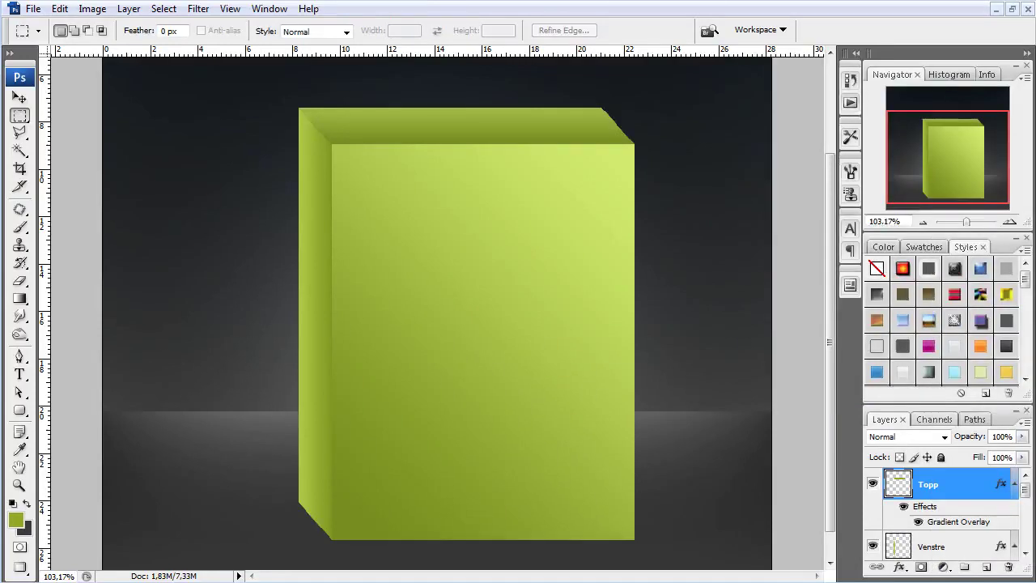
pyautogui.doubleClick(954, 484)
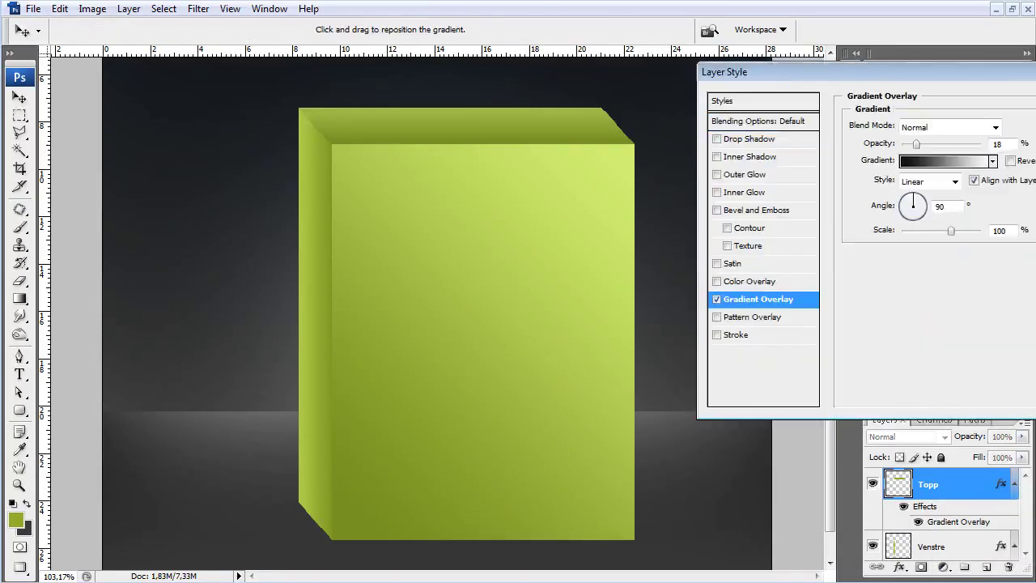
pyautogui.moveTo(913, 198); pyautogui.dragTo(917, 199)
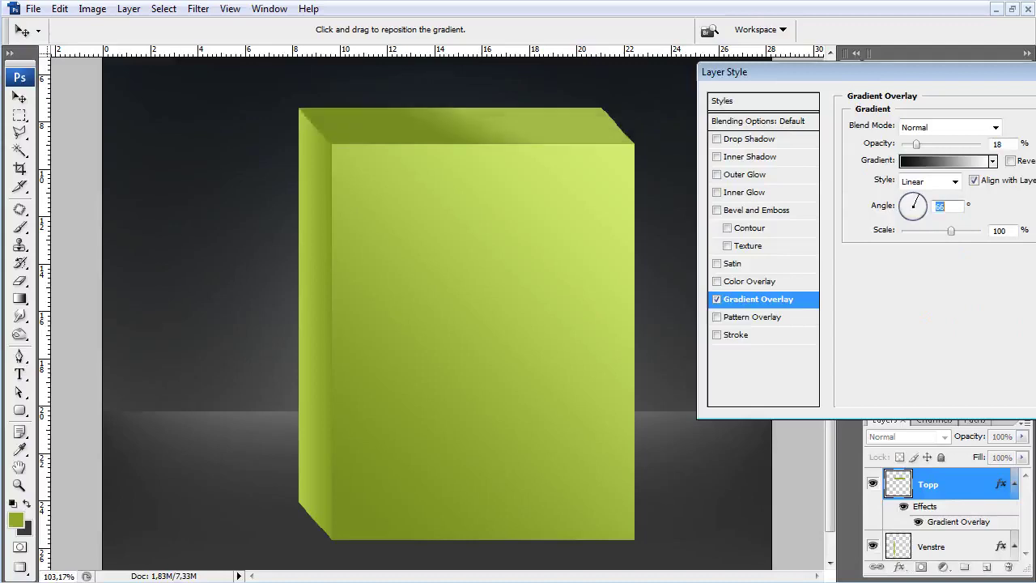
pyautogui.write('45')
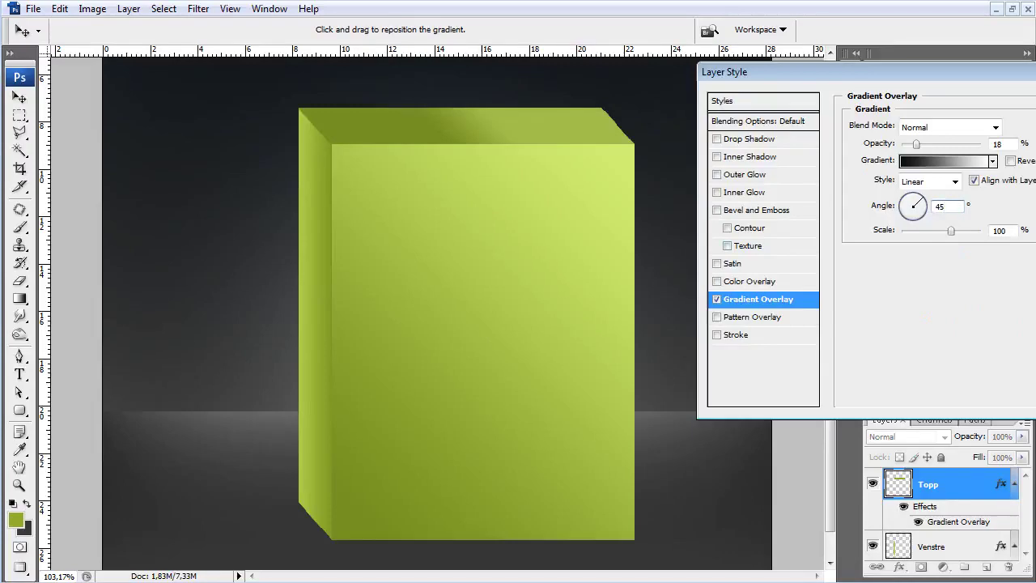
pyautogui.press('Up')
pyautogui.press('Up')
pyautogui.press('Up')
pyautogui.press('Up')
pyautogui.press('Up')
pyautogui.press('Up')
pyautogui.press('Up')
pyautogui.press('Up')
pyautogui.press('Up')
pyautogui.press('Up')
pyautogui.press('Up')
pyautogui.press('Up')
# Keep the Linear style and set the Topp gradient angle to about -87°, then apply.
pyautogui.click(955, 182)
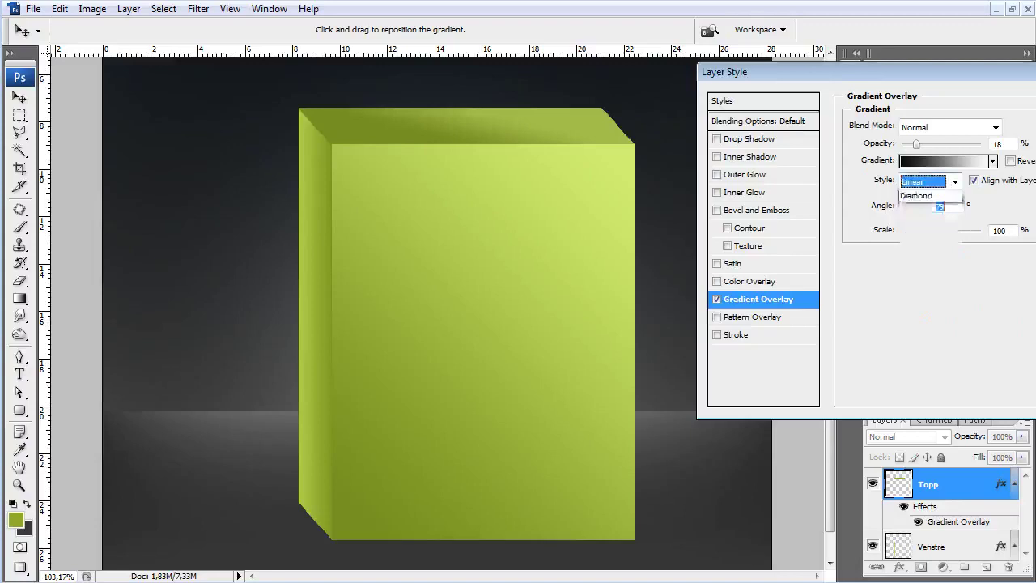
pyautogui.click(910, 198)
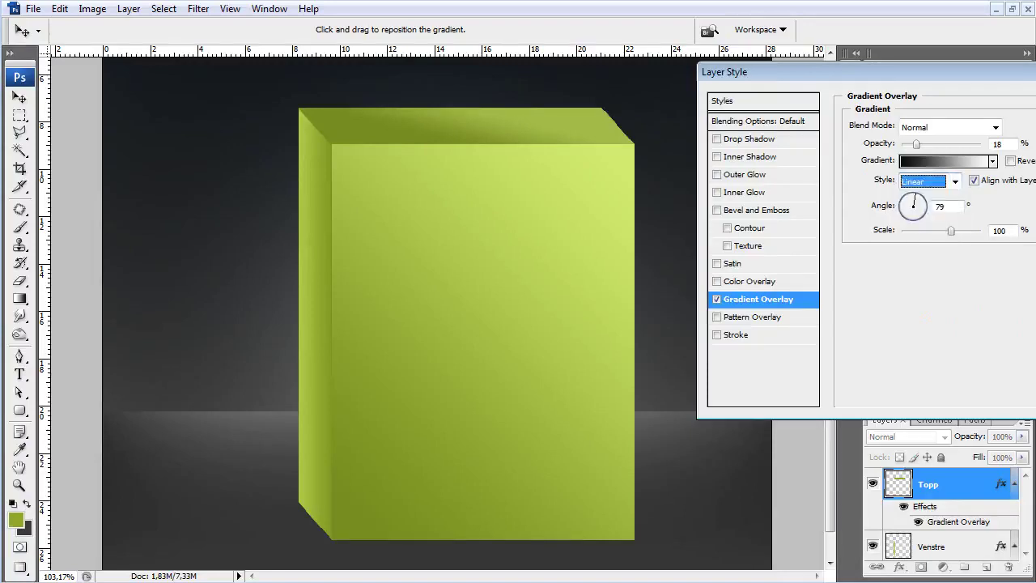
pyautogui.click(938, 206)
pyautogui.press('Up')
pyautogui.press('Up')
pyautogui.press('Up')
pyautogui.press('Up')
pyautogui.press('Up')
pyautogui.press('Up')
pyautogui.press('Up')
pyautogui.press('Up')
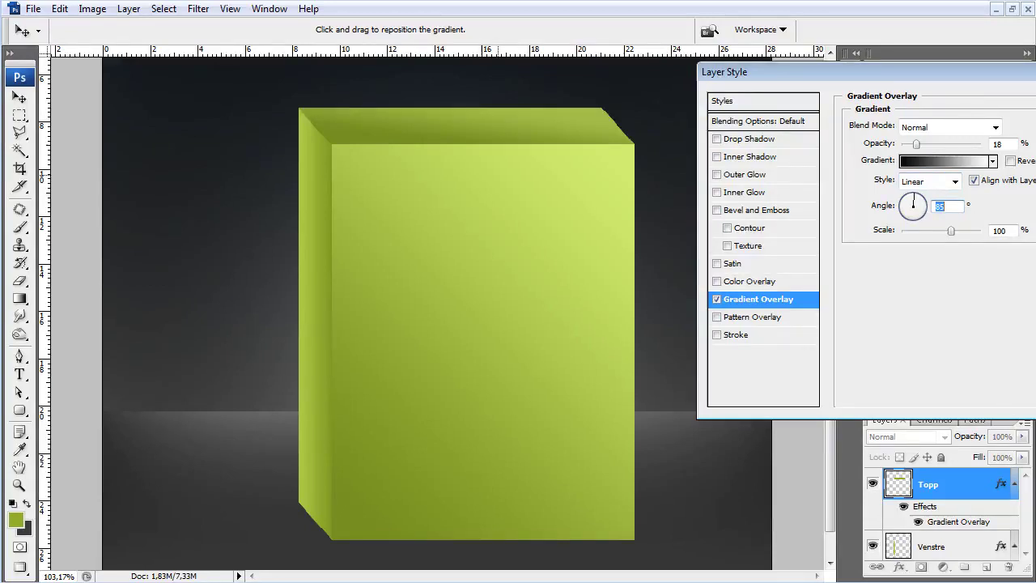
pyautogui.write('-35')
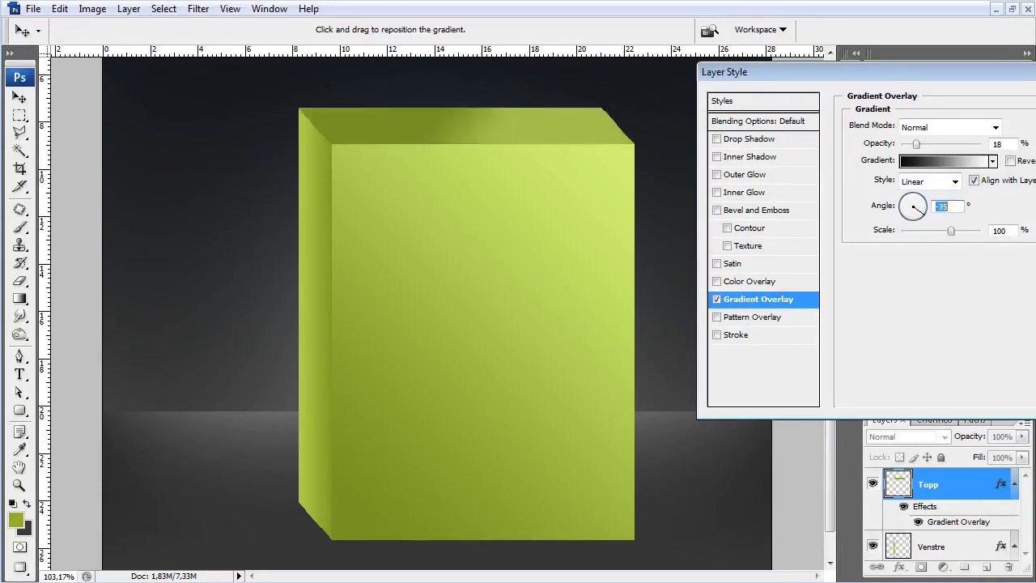
pyautogui.moveTo(913, 208); pyautogui.dragTo(913, 209)
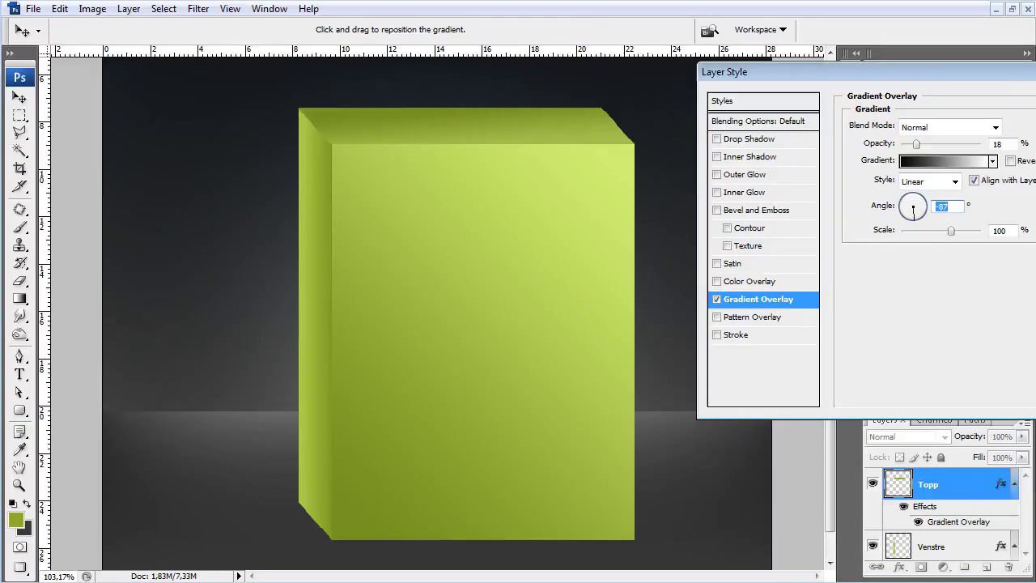
pyautogui.press('Return')
pyautogui.press('m')
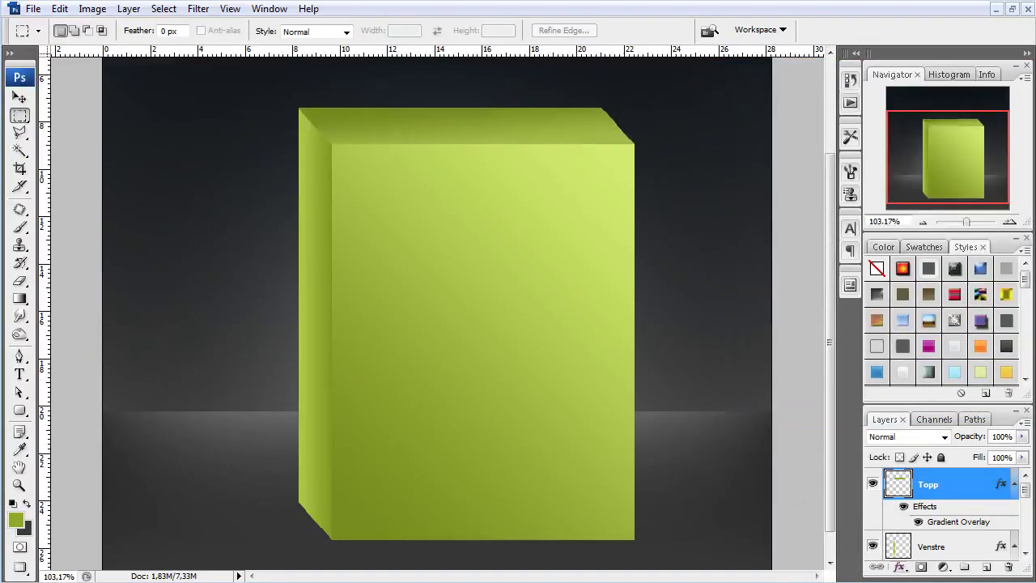
# Apply an 18%-opacity, 0° linear gradient overlay to the Venstre face.
pyautogui.doubleClick(971, 546)
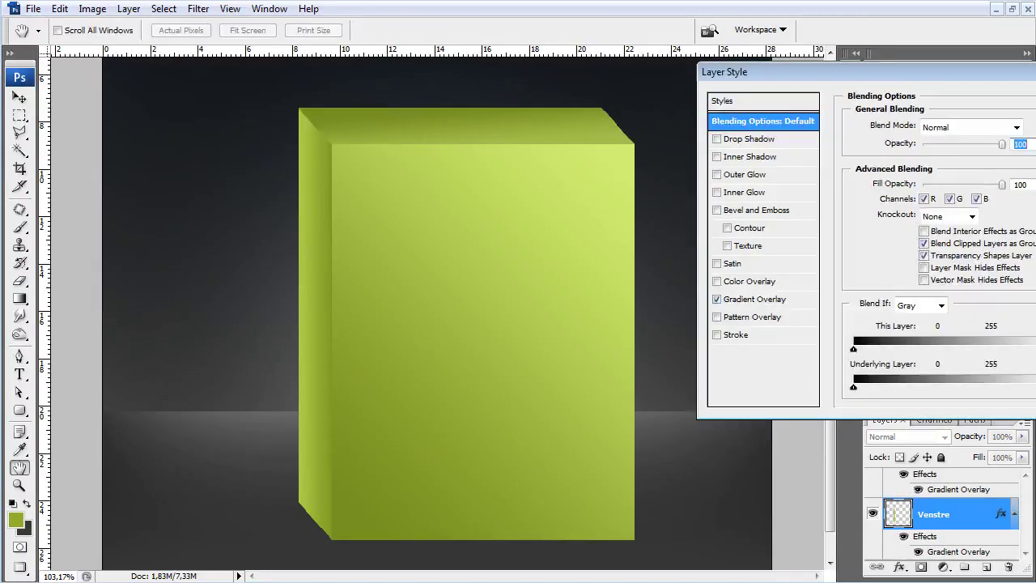
pyautogui.click(758, 299)
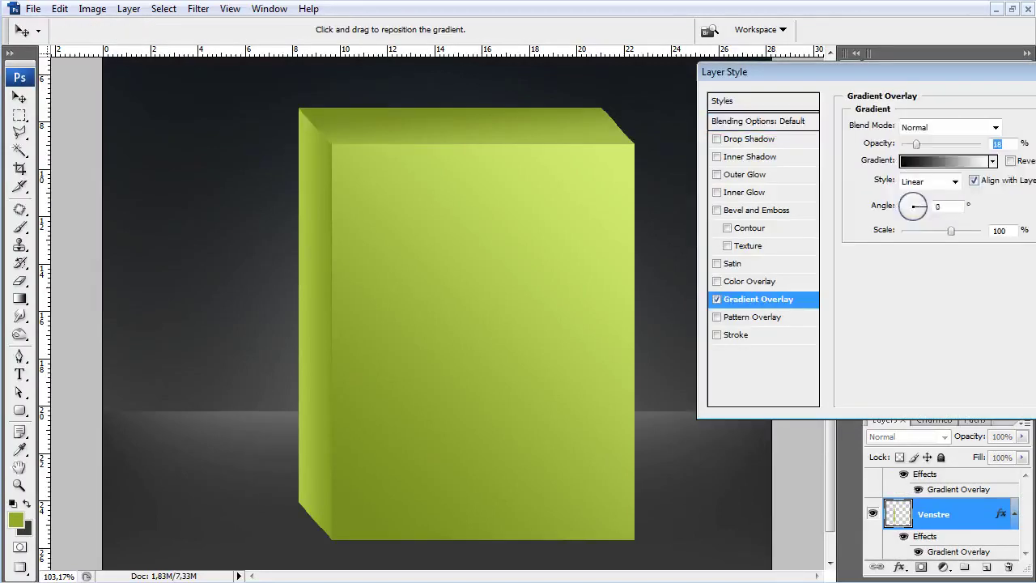
pyautogui.press('Tab')
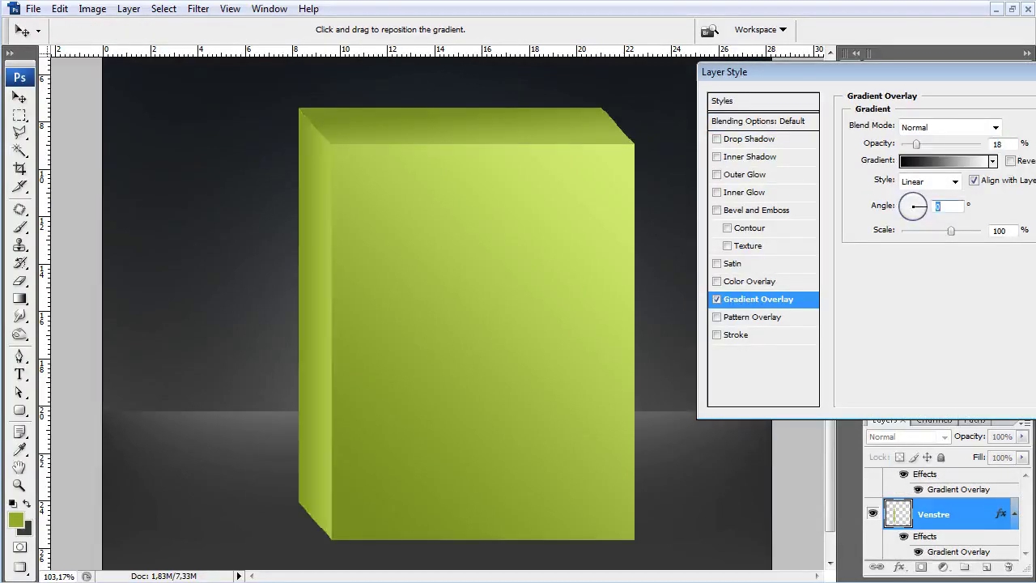
pyautogui.press('Return')
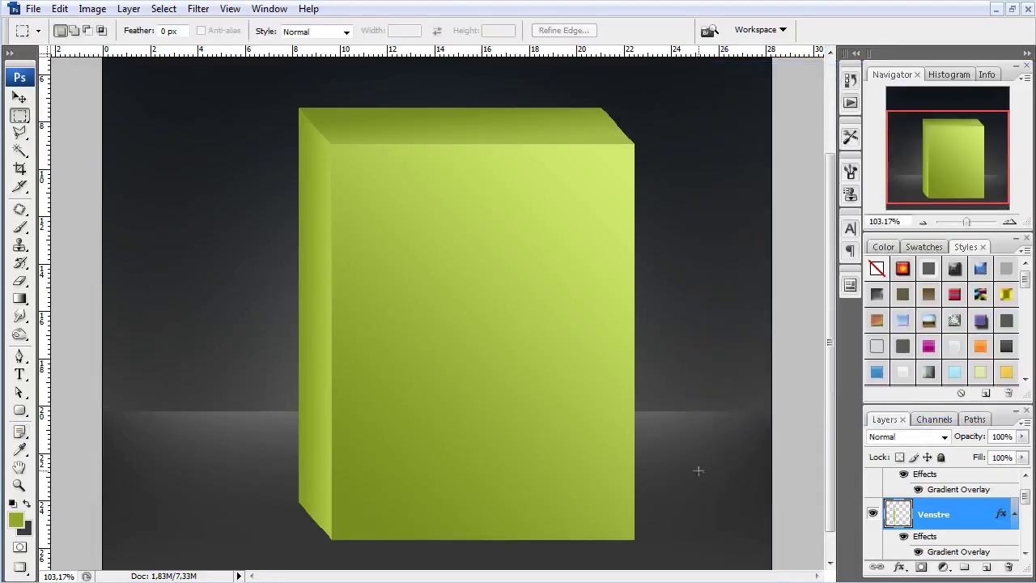
# Drag the Layers panel divider up so Venstre, Front and Layer 2 are all visible.
pyautogui.scroll(-1, 465, 351)
pyautogui.scroll(-2, 465, 351)
pyautogui.scroll(-3, 326, 317)
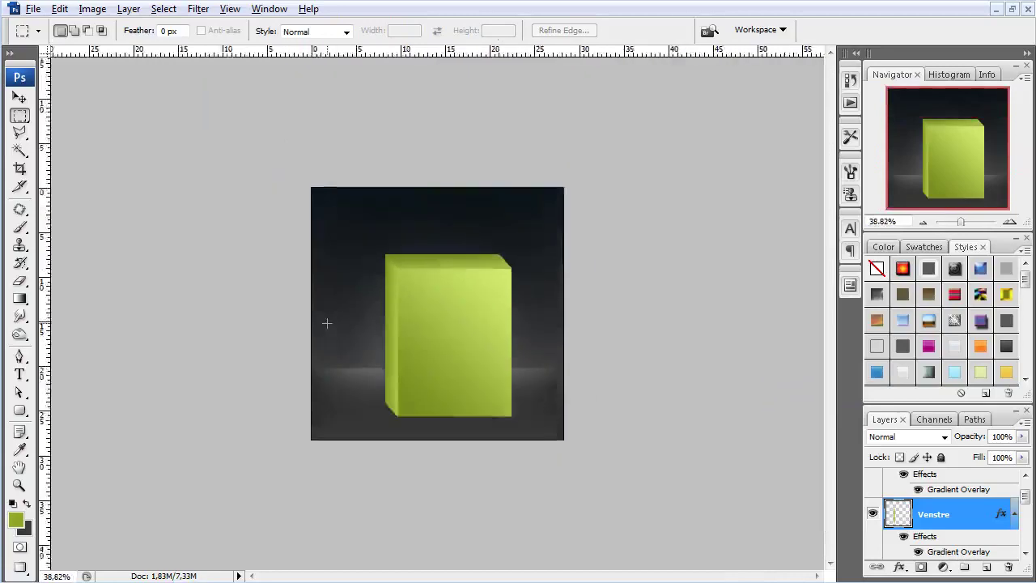
pyautogui.scroll(2, 348, 315)
pyautogui.scroll(1, 371, 314)
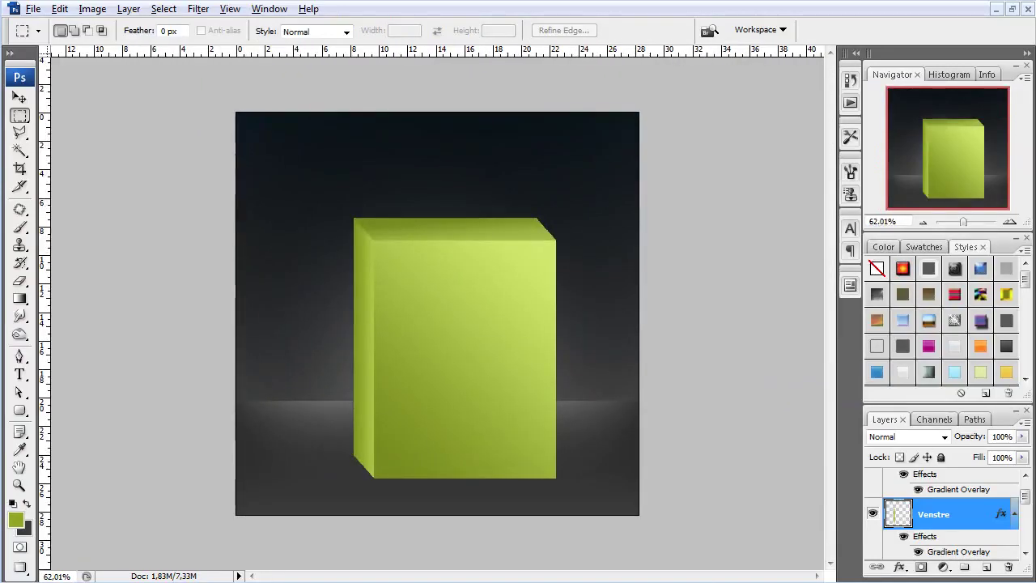
pyautogui.moveTo(947, 405); pyautogui.dragTo(946, 285)
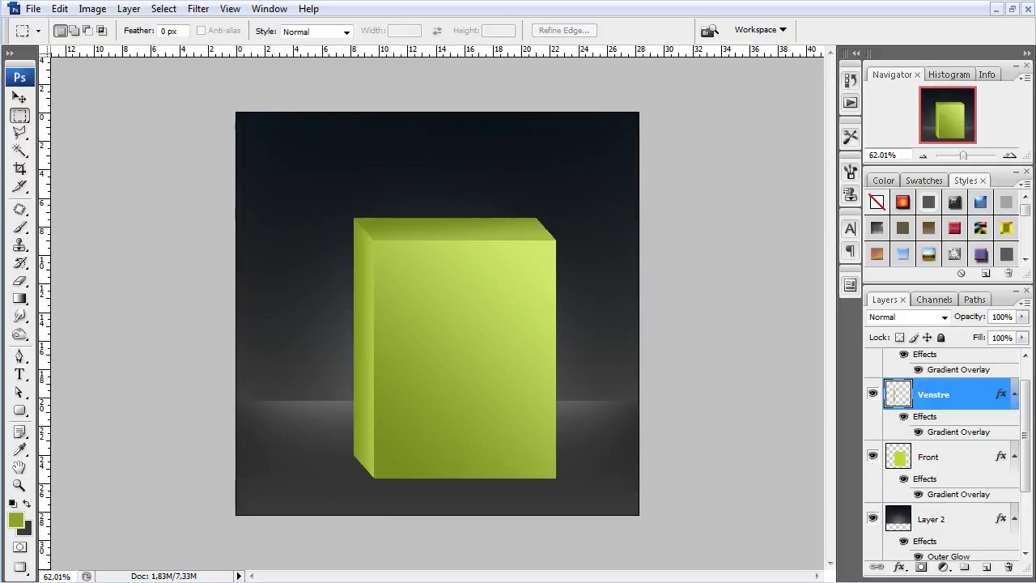
# Group the Front, Topp and Venstre layers and name the group 'Boksen'.
pyautogui.hotkey('alt', '[')
pyautogui.scroll(1, 942, 437)
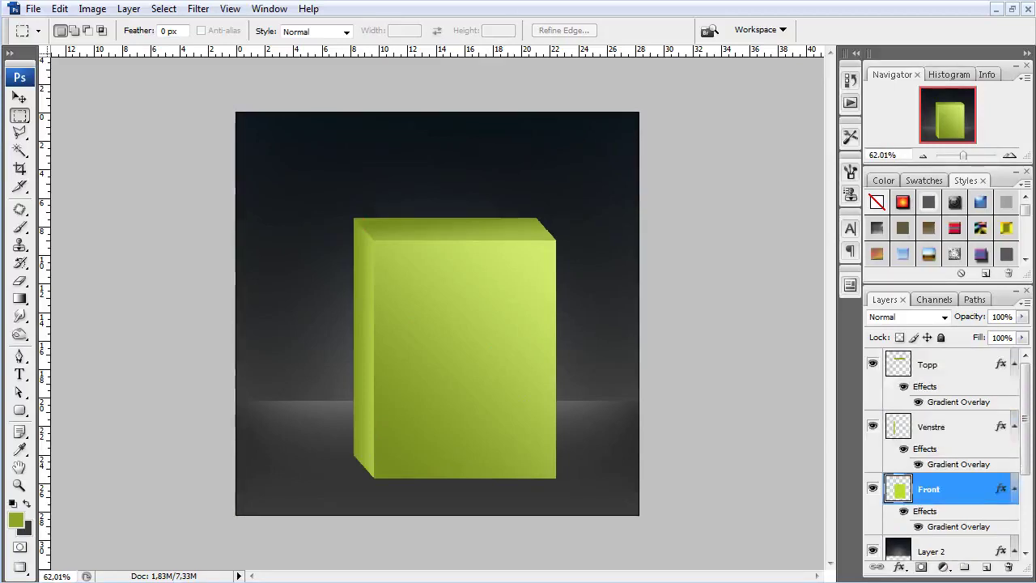
pyautogui.hotkey('shift', 'alt', ']')
pyautogui.hotkey('shift', 'alt', ']')
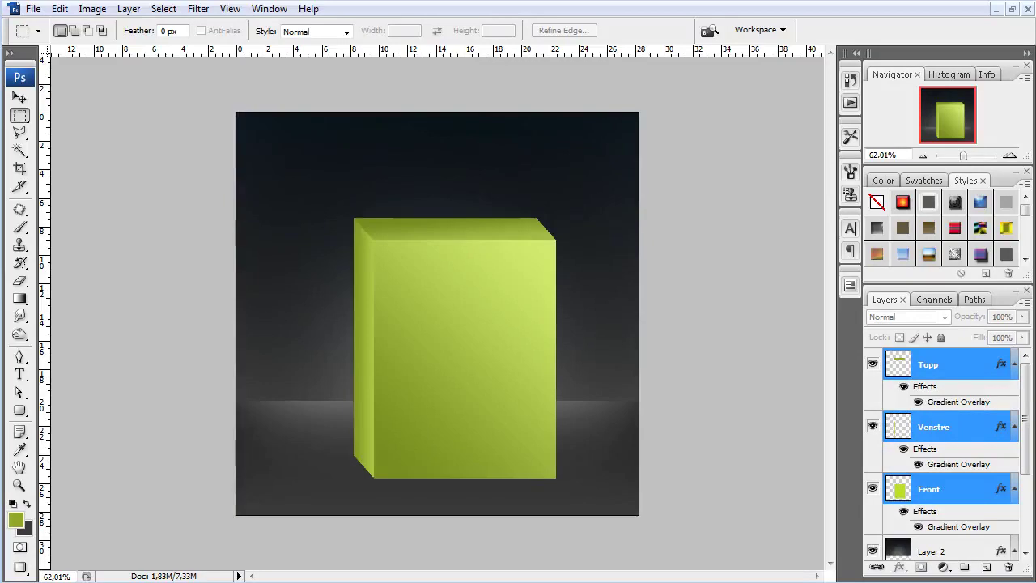
pyautogui.hotkey('ctrl', 'g')
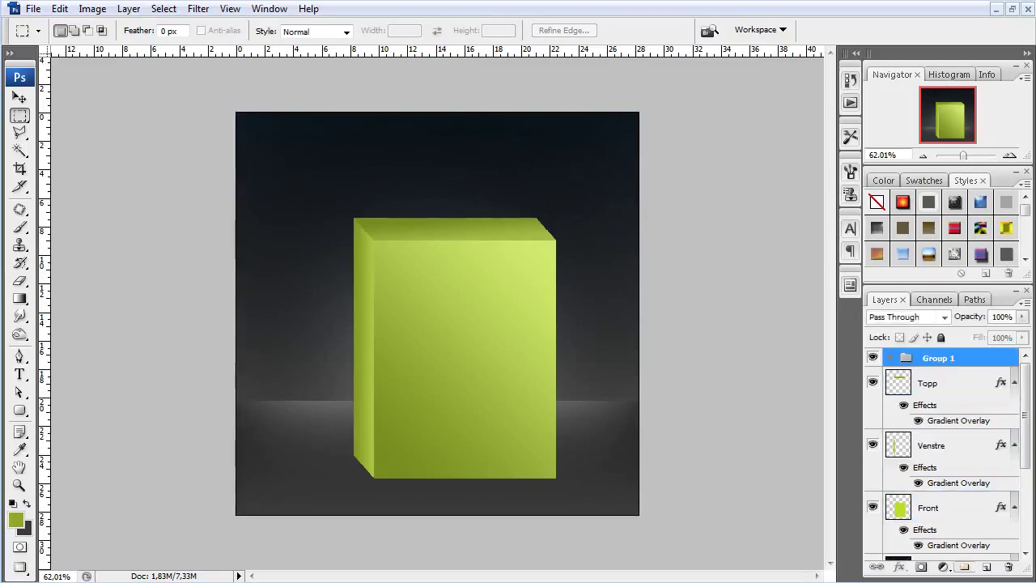
pyautogui.doubleClick(938, 357)
pyautogui.write('B')
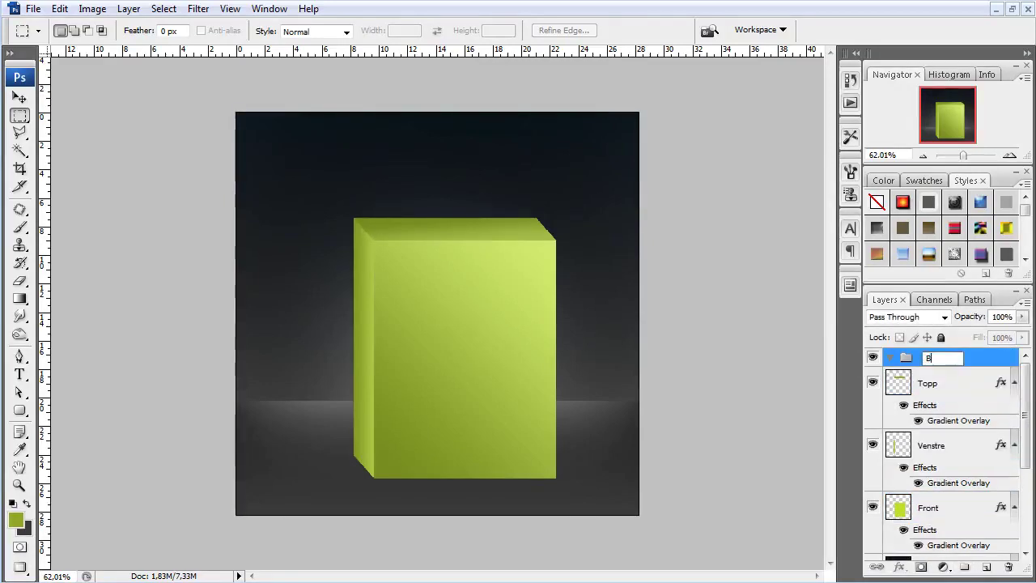
pyautogui.write('oksen')
pyautogui.press('Return')
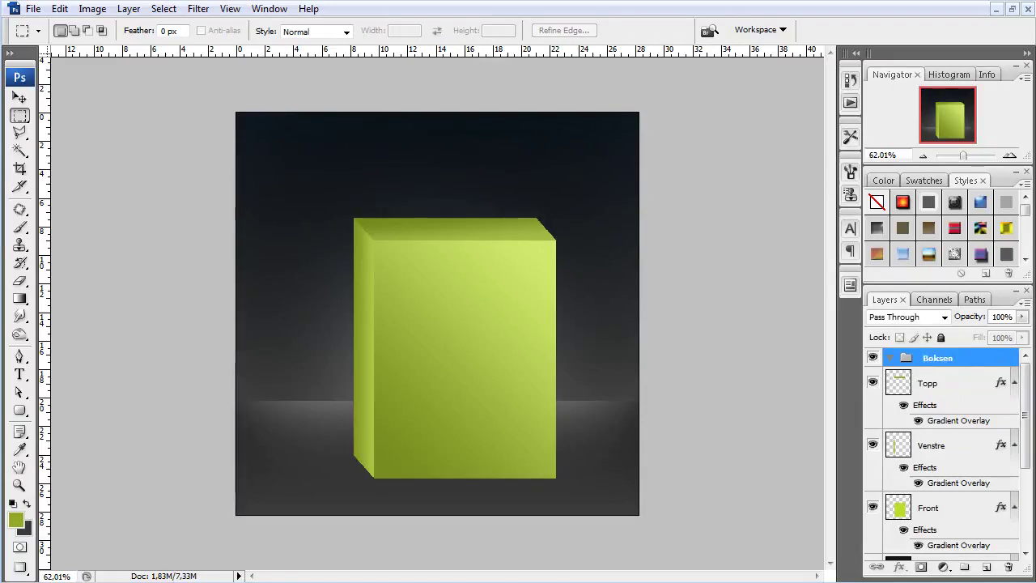
pyautogui.hotkey('alt', '[')
pyautogui.hotkey('alt', 'shift', '[')
pyautogui.hotkey('alt', 'shift', '[')
pyautogui.hotkey('ctrl', ']')
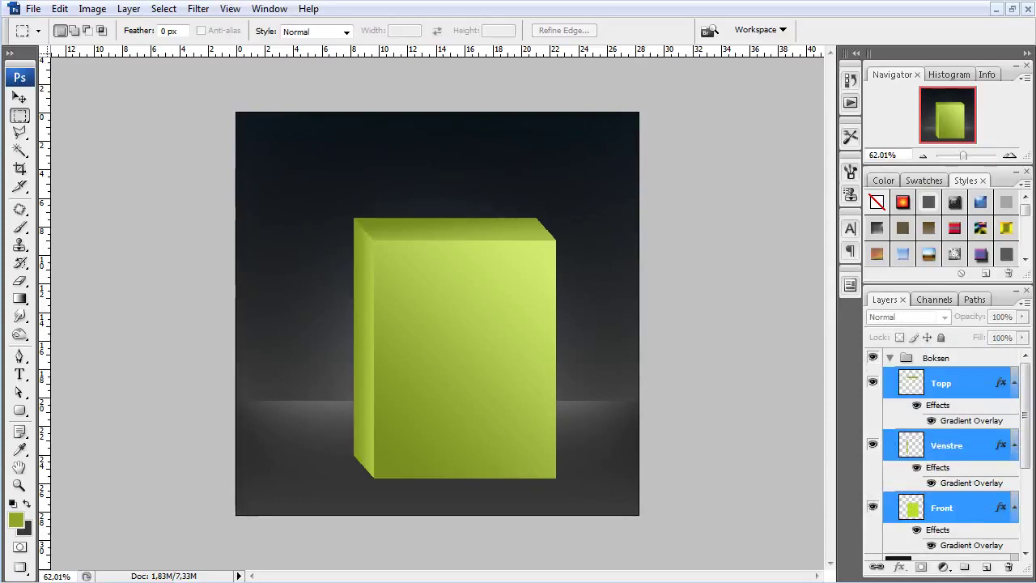
# Duplicate Boksen as Boksen copy and merge its three face copies into one Topp copy layer.
pyautogui.click(889, 358)
pyautogui.moveTo(937, 358); pyautogui.dragTo(985, 566)
pyautogui.click(891, 358)
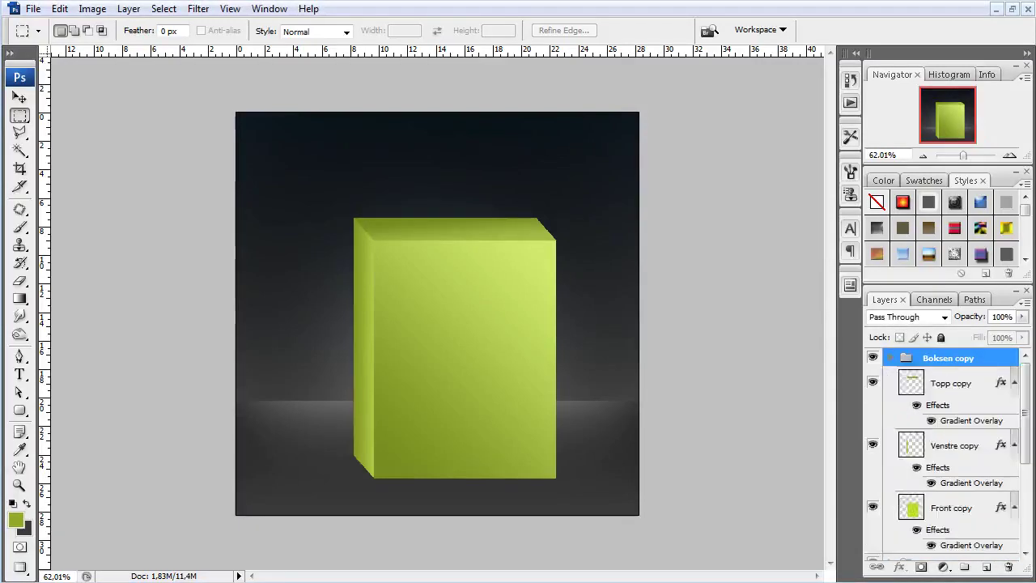
pyautogui.click(952, 383)
pyautogui.keyDown('shift'); pyautogui.click(952, 507); pyautogui.keyUp('shift')
pyautogui.rightClick(952, 381)
pyautogui.click(971, 235)
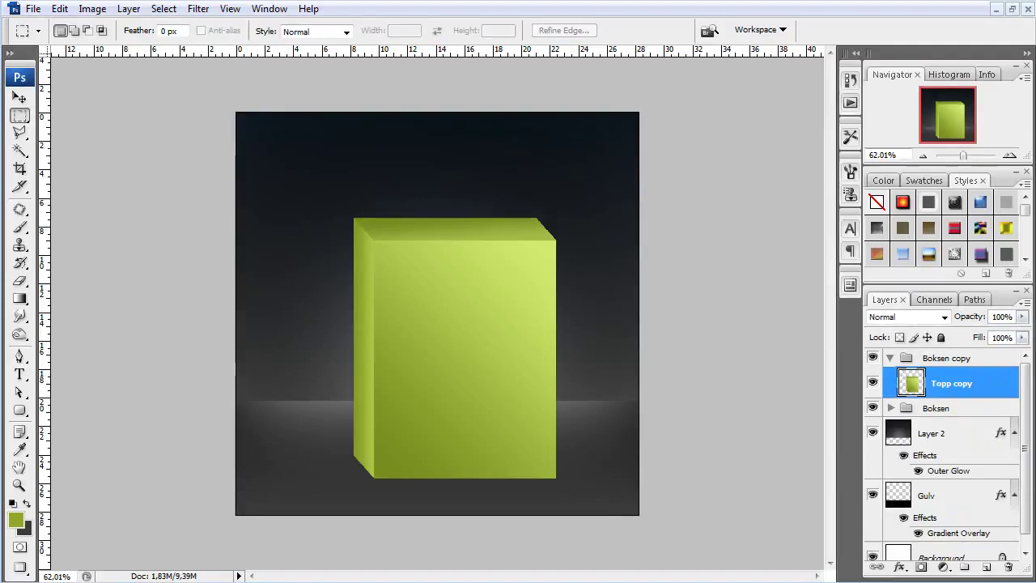
pyautogui.press('v')
pyautogui.moveTo(454, 348)
pyautogui.mouseDown()
pyautogui.moveTo(474, 283)
pyautogui.moveTo(453, 348)
pyautogui.mouseUp()
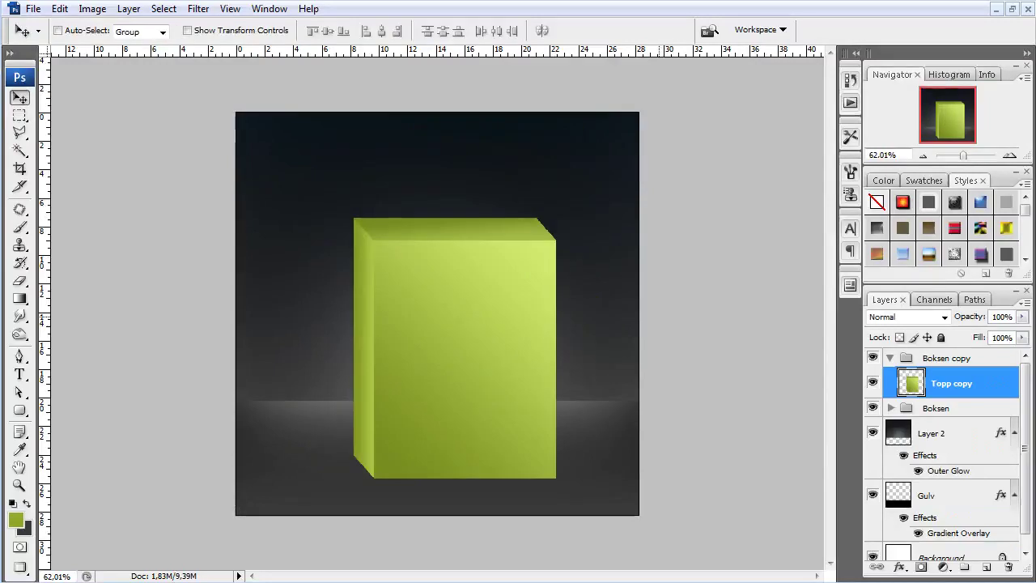
# Flip the merged box copy vertically and drag it down below the original box.
pyautogui.hotkey('ctrl', 't')
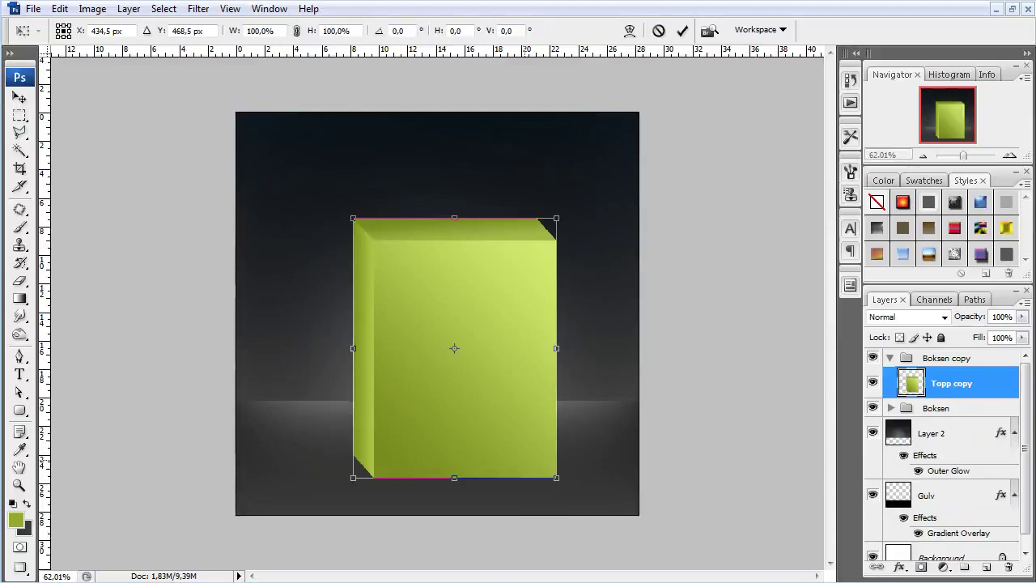
pyautogui.rightClick(493, 277)
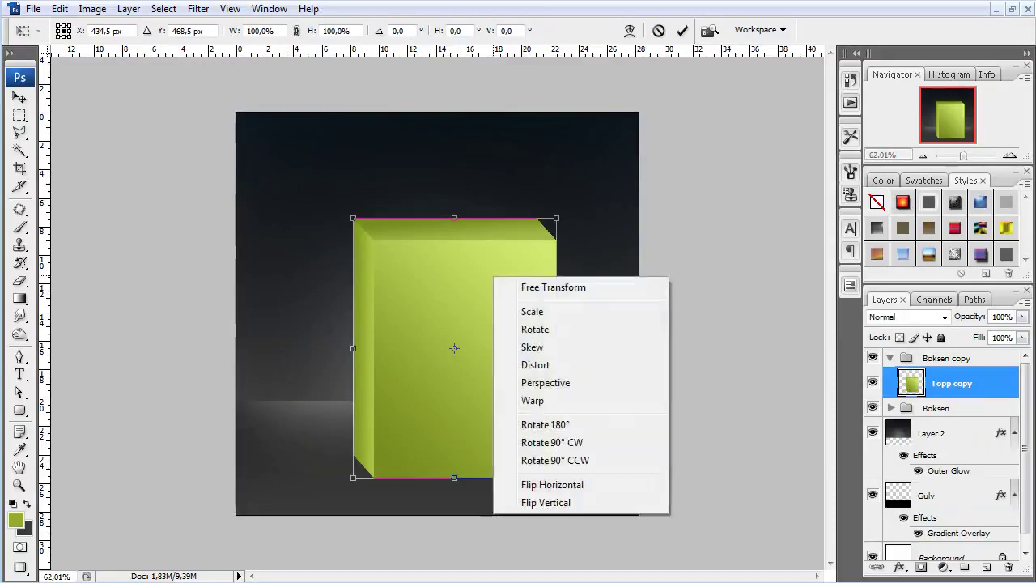
pyautogui.click(546, 501)
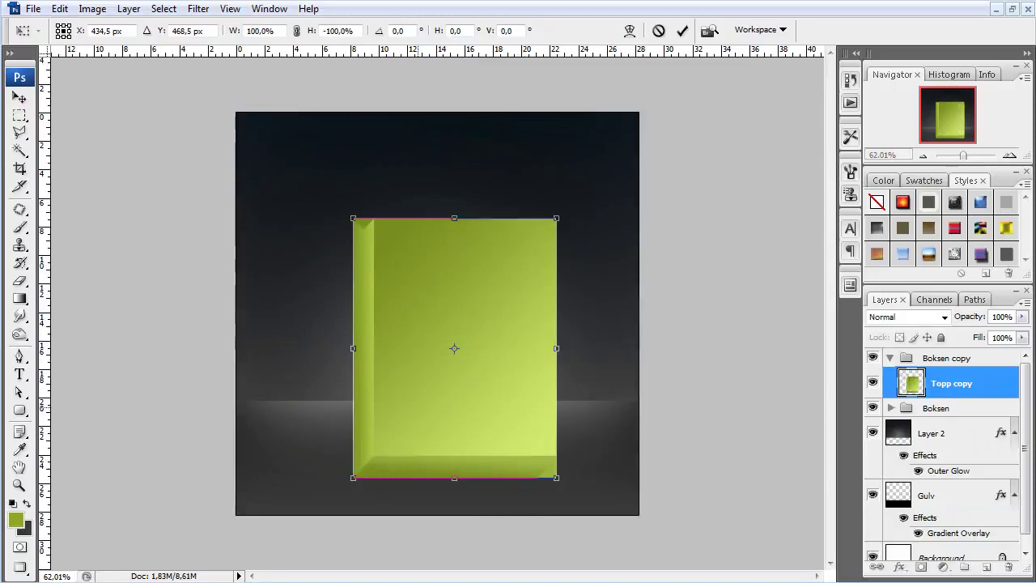
pyautogui.press('Return')
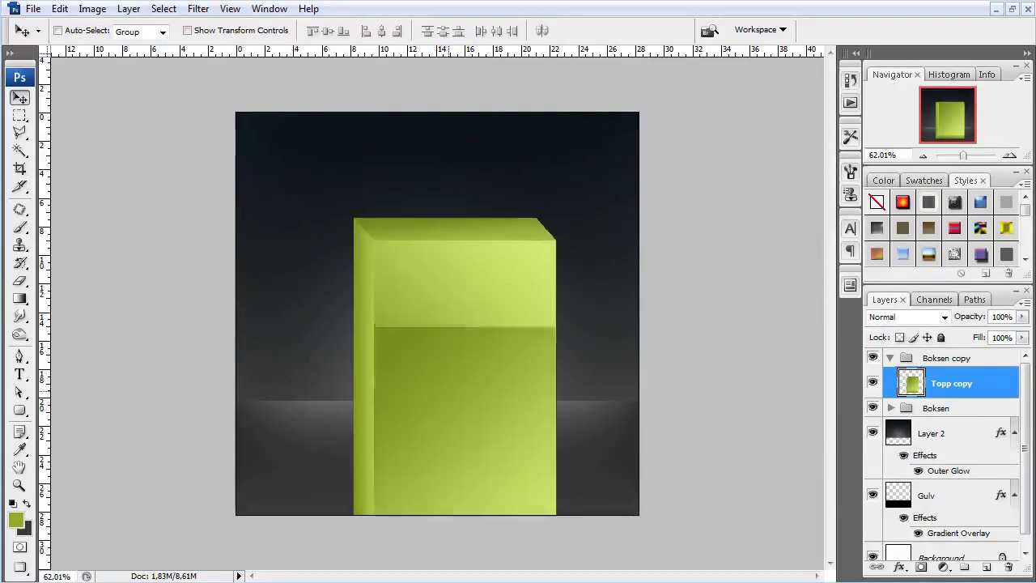
pyautogui.moveTo(353, 361)
pyautogui.mouseDown()
pyautogui.moveTo(353, 475)
pyautogui.moveTo(357, 464)
pyautogui.mouseUp()
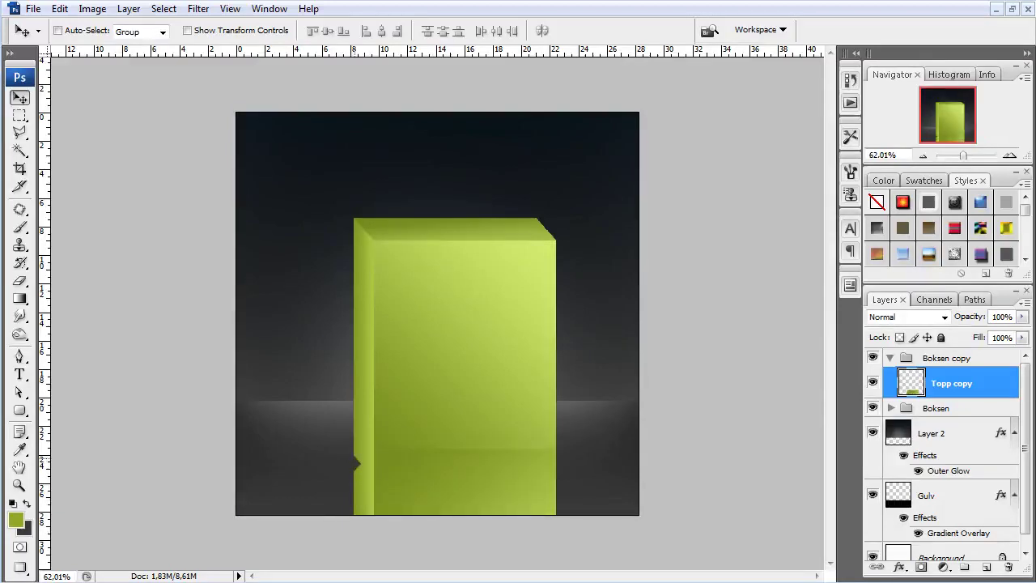
# Nudge the layer down one pixel to remove the dark notch on the box's left edge.
pyautogui.scroll(1, 404, 323)
pyautogui.scroll(2, 404, 324)
pyautogui.scroll(2, 405, 323)
pyautogui.scroll(1, 404, 324)
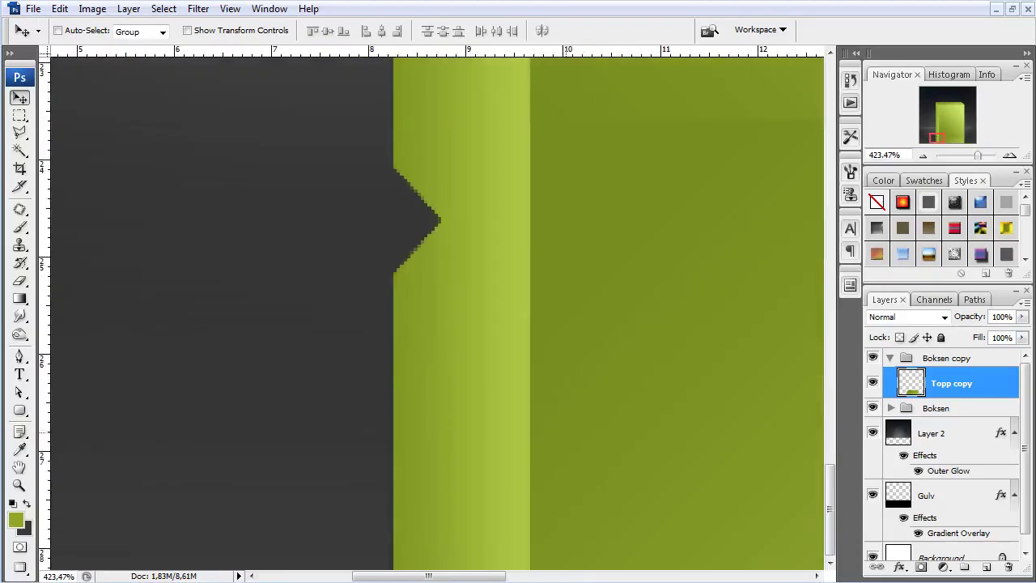
pyautogui.press('Down')
pyautogui.press('Down')
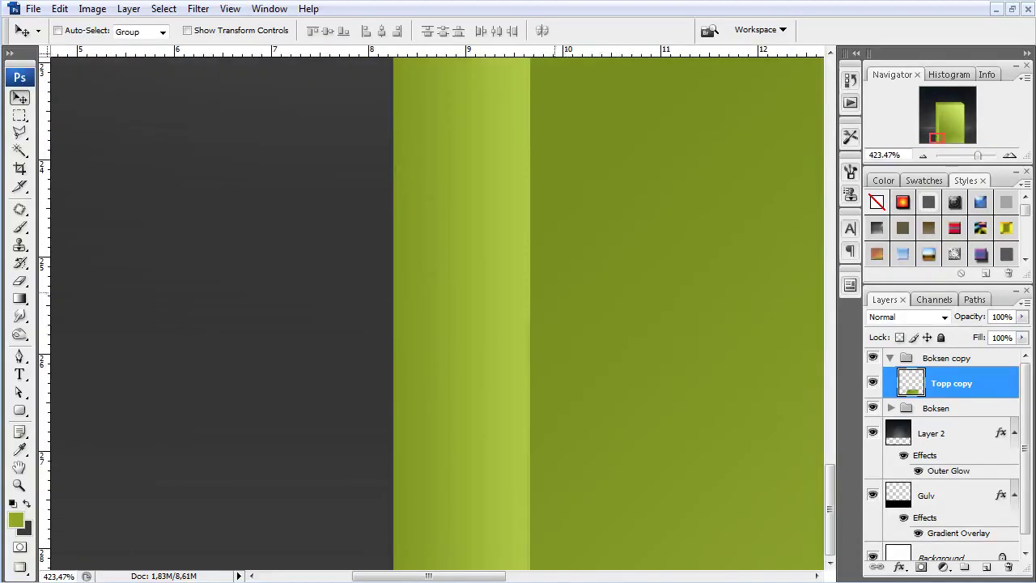
pyautogui.scroll(-2, 437, 316)
pyautogui.scroll(-2, 437, 315)
pyautogui.scroll(-2, 437, 315)
pyautogui.scroll(3, 437, 316)
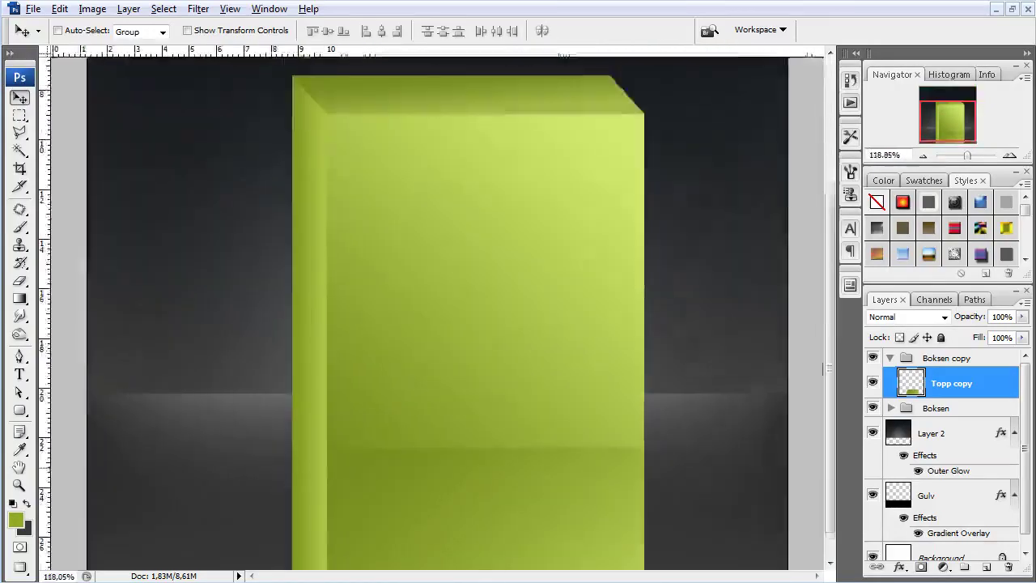
pyautogui.scroll(1, 459, 475)
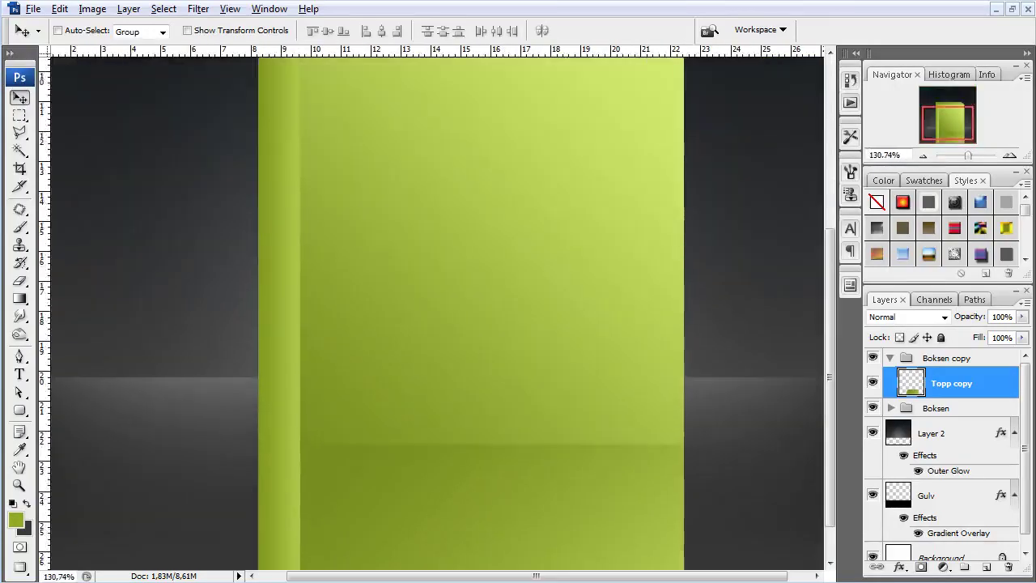
# Duplicate the Boksen group again to create Boksen copy 2.
pyautogui.click(890, 408)
pyautogui.scroll(-2, 943, 454)
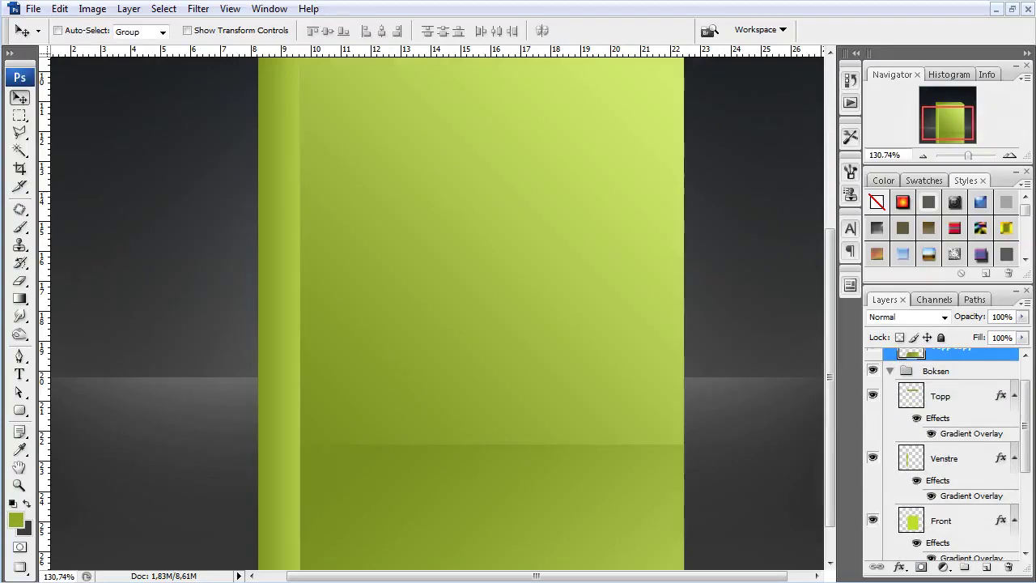
pyautogui.click(941, 521)
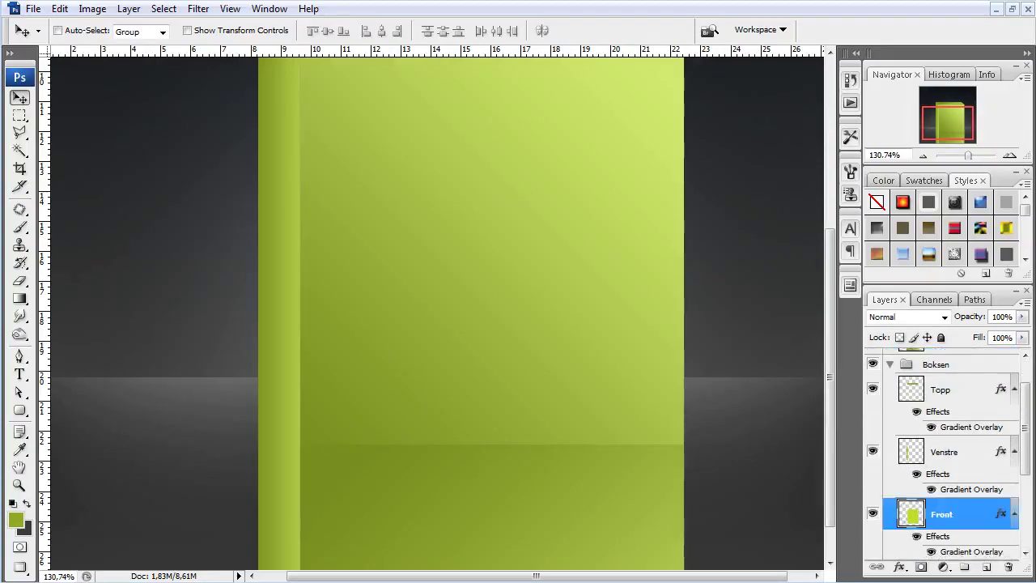
pyautogui.click(890, 364)
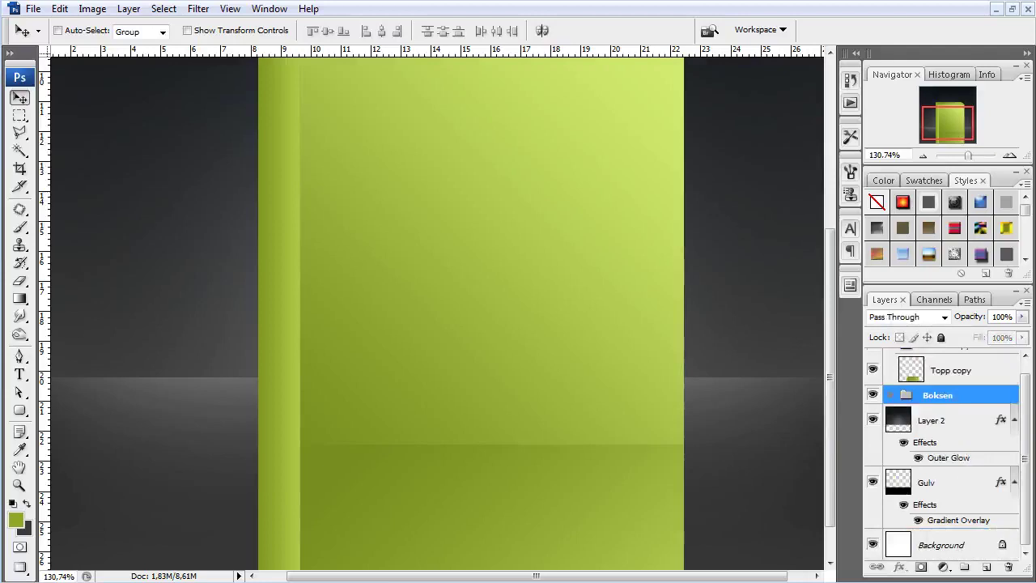
pyautogui.moveTo(937, 395); pyautogui.dragTo(985, 567)
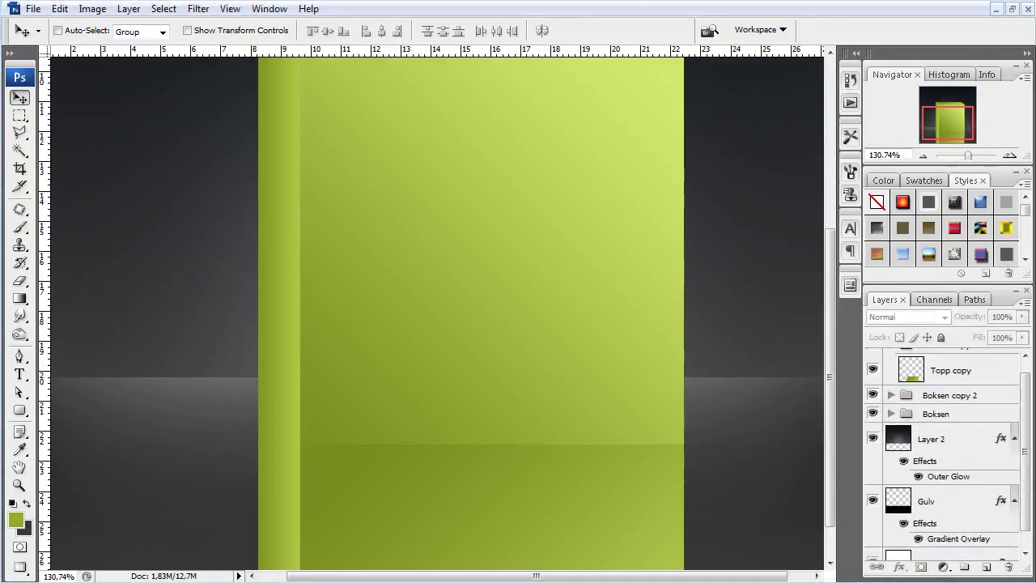
# Merge Boksen copy 2's three faces into one layer, load it as a selection, and hide the group.
pyautogui.click(890, 395)
pyautogui.click(955, 420)
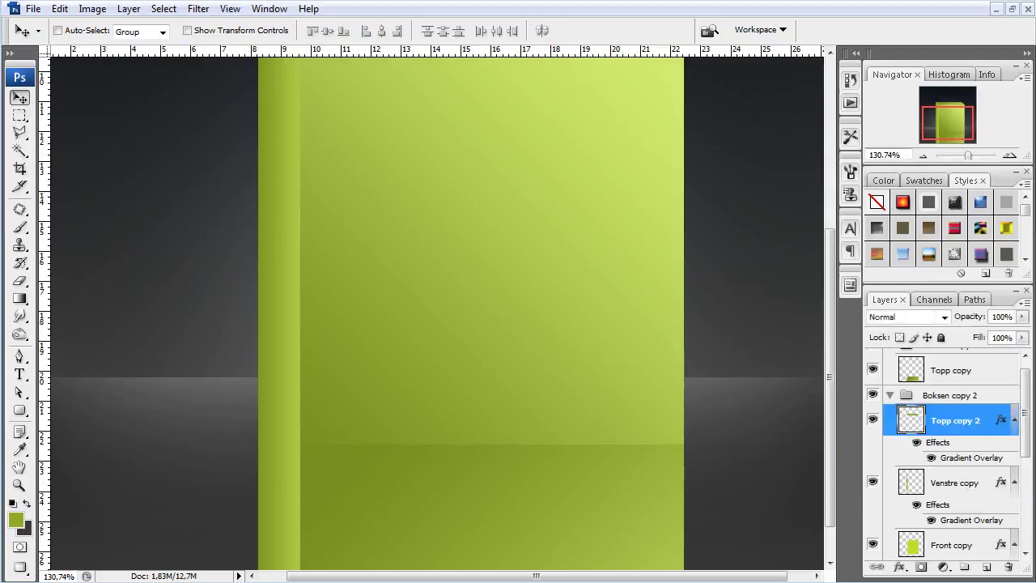
pyautogui.keyDown('shift'); pyautogui.click(952, 545); pyautogui.keyUp('shift')
pyautogui.rightClick(958, 545)
pyautogui.click(943, 488)
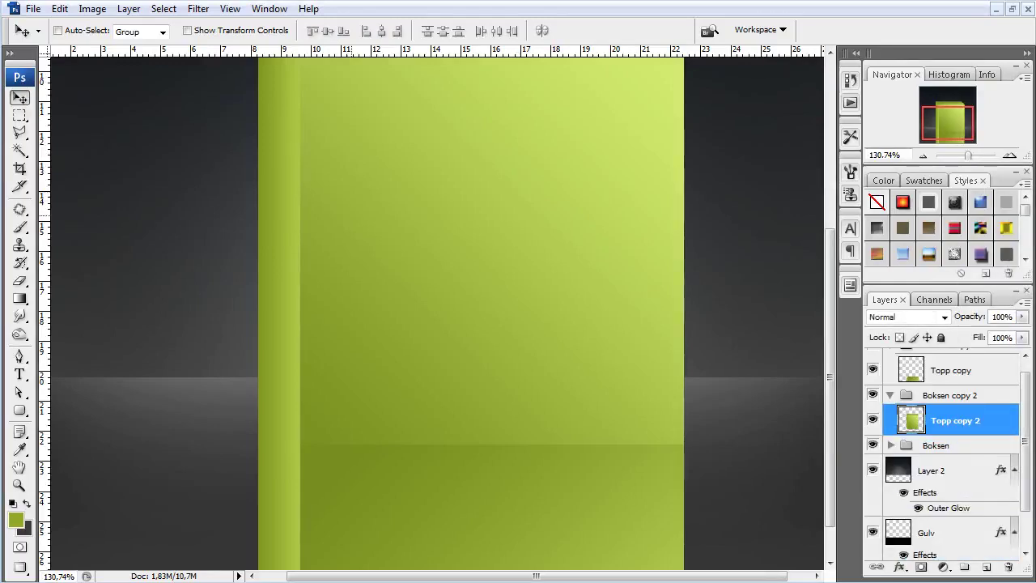
pyautogui.keyDown('ctrl'); pyautogui.click(910, 420); pyautogui.keyUp('ctrl')
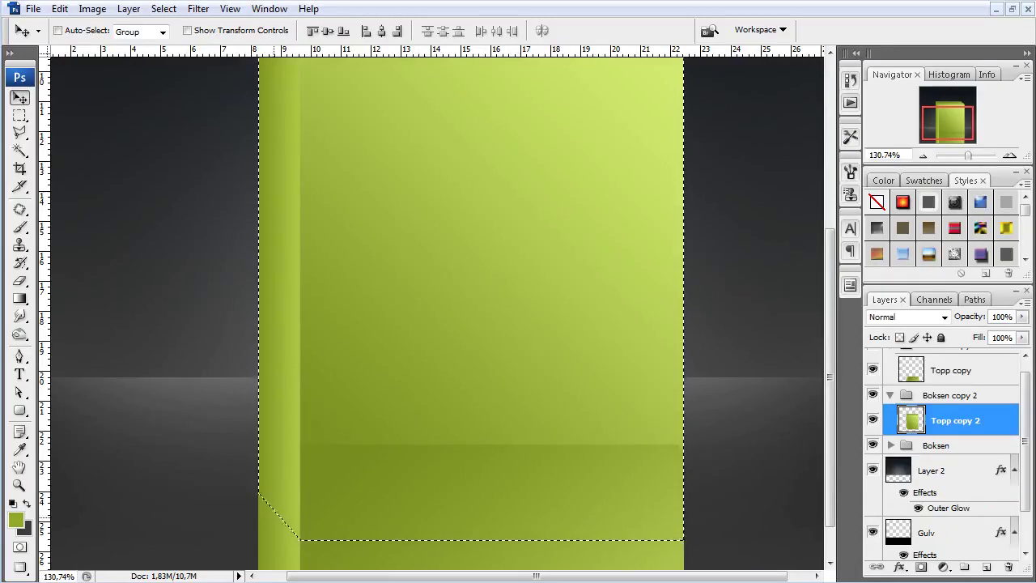
pyautogui.click(872, 394)
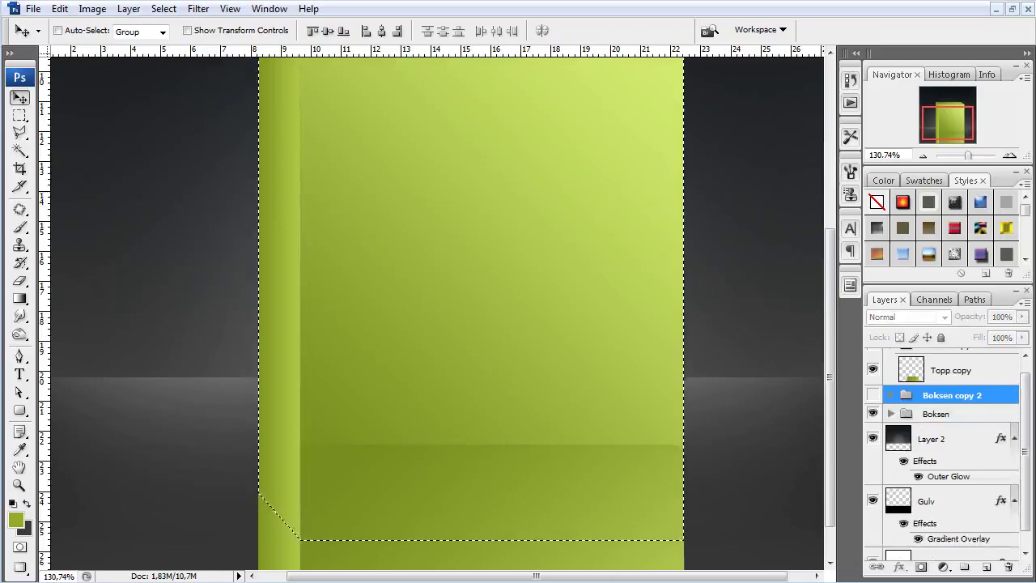
# Rename the Boksen copy group 'Speilbilde' and its Topp copy layer 'Speil'.
pyautogui.scroll(1, 943, 453)
pyautogui.click(946, 358)
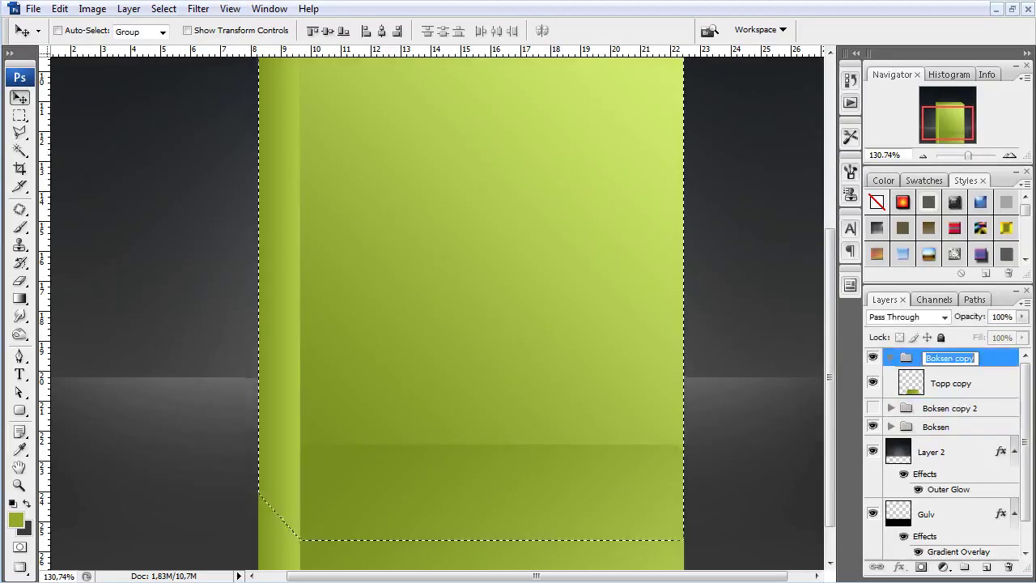
pyautogui.doubleClick(946, 358)
pyautogui.write('Speilbilde')
pyautogui.press('Return')
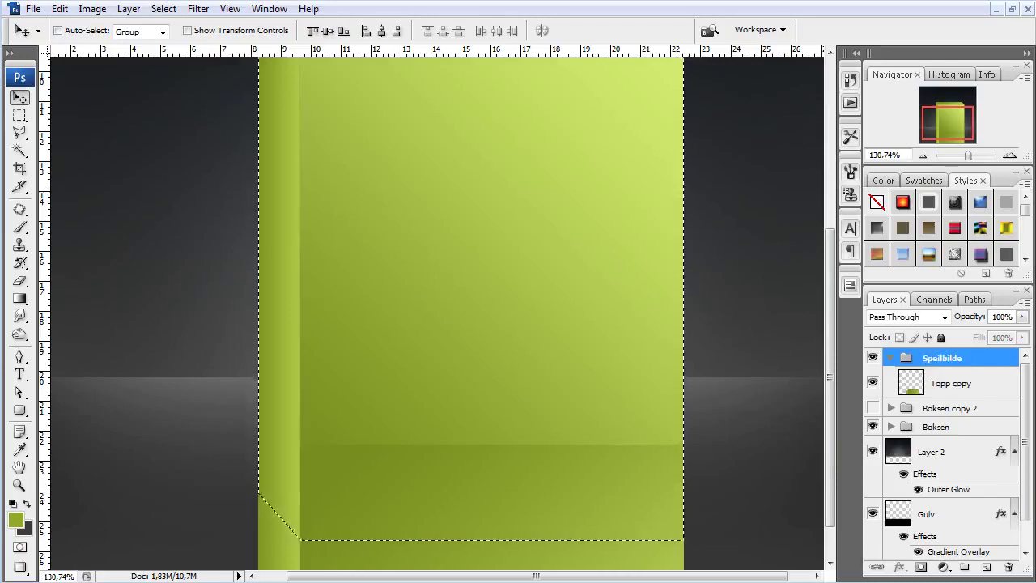
pyautogui.hotkey('alt', '[')
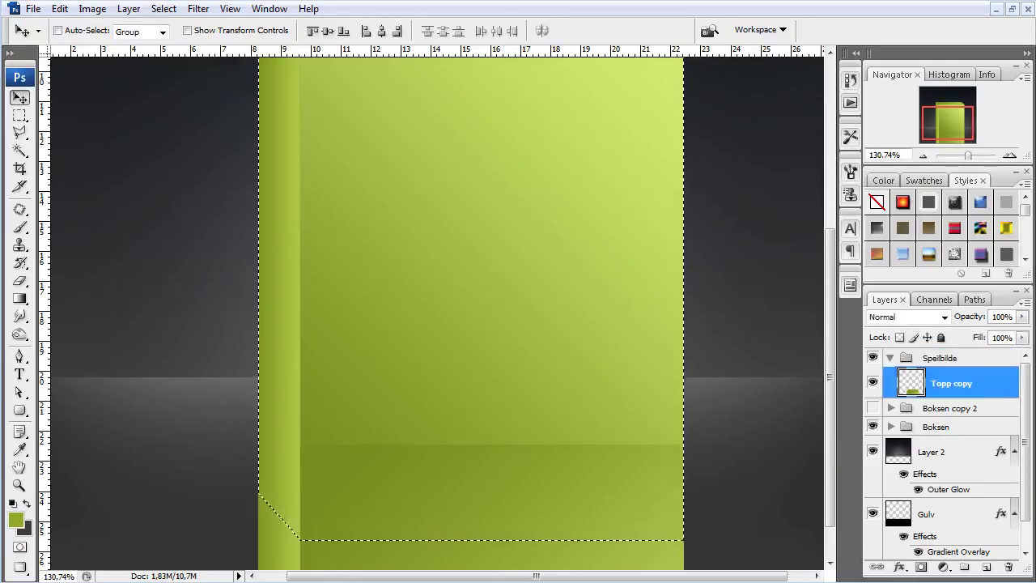
pyautogui.doubleClick(951, 383)
pyautogui.write('Speil')
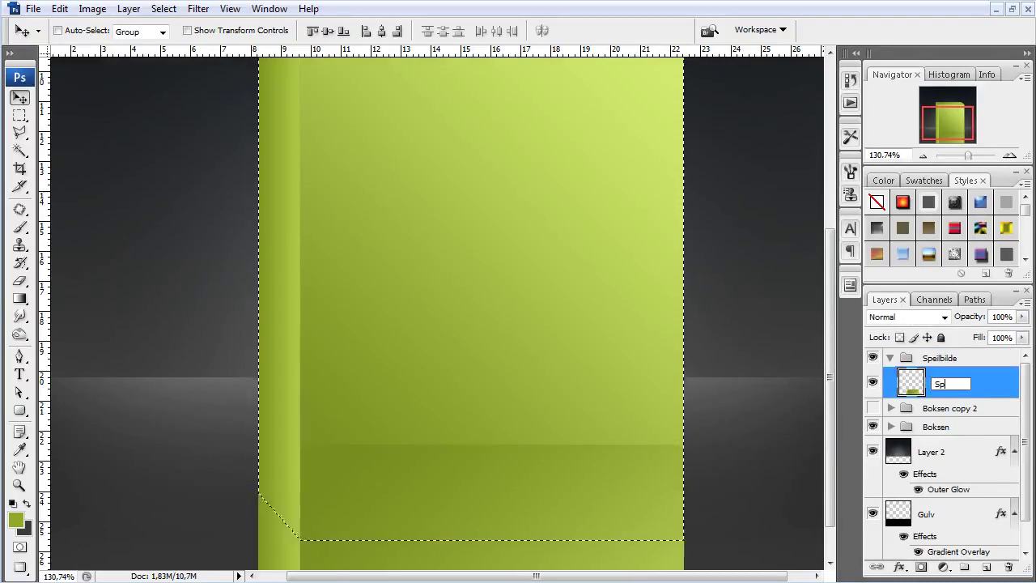
pyautogui.press('Return')
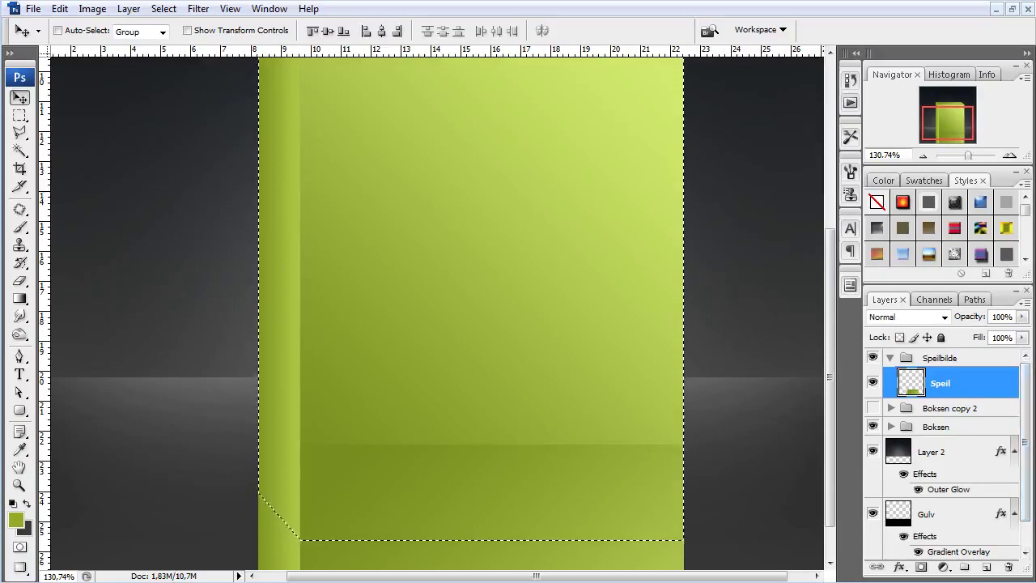
pyautogui.click(20, 114)
# Deselect the box and lower the Speil reflection layer's opacity to 13%.
pyautogui.click(383, 260)
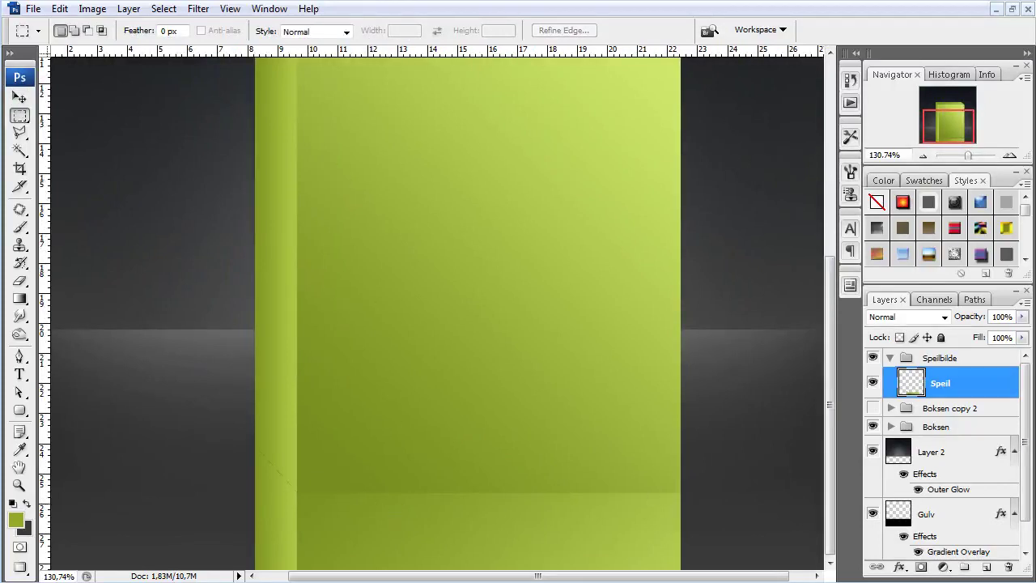
pyautogui.click(1022, 317)
pyautogui.moveTo(1022, 332); pyautogui.dragTo(950, 333)
pyautogui.press('z')
# Fit the whole image on screen and select the Speilbilde group.
pyautogui.hotkey('ctrl', 'alt', '0')
pyautogui.hotkey('ctrl', '-')
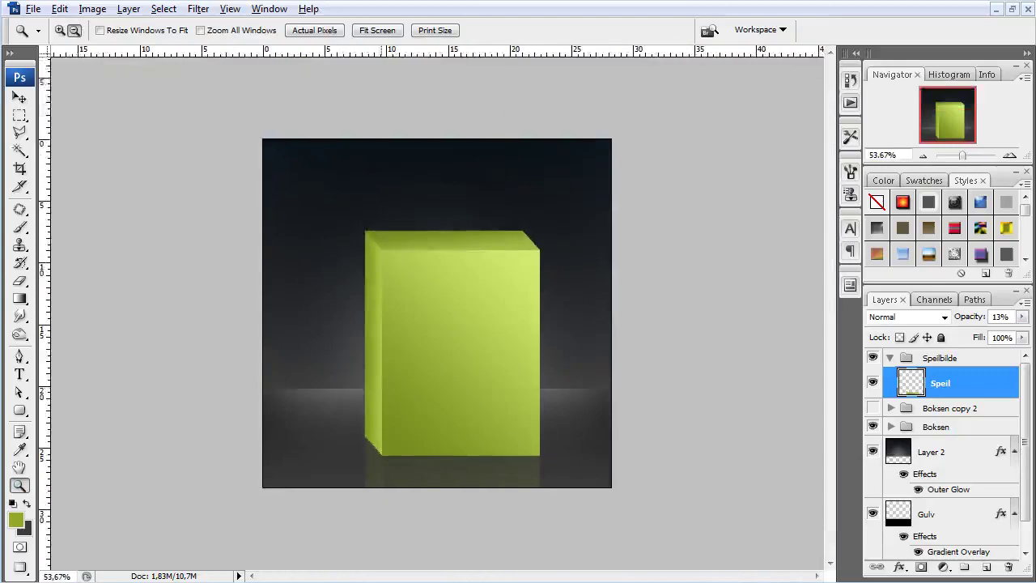
pyautogui.hotkey('ctrl', '0')
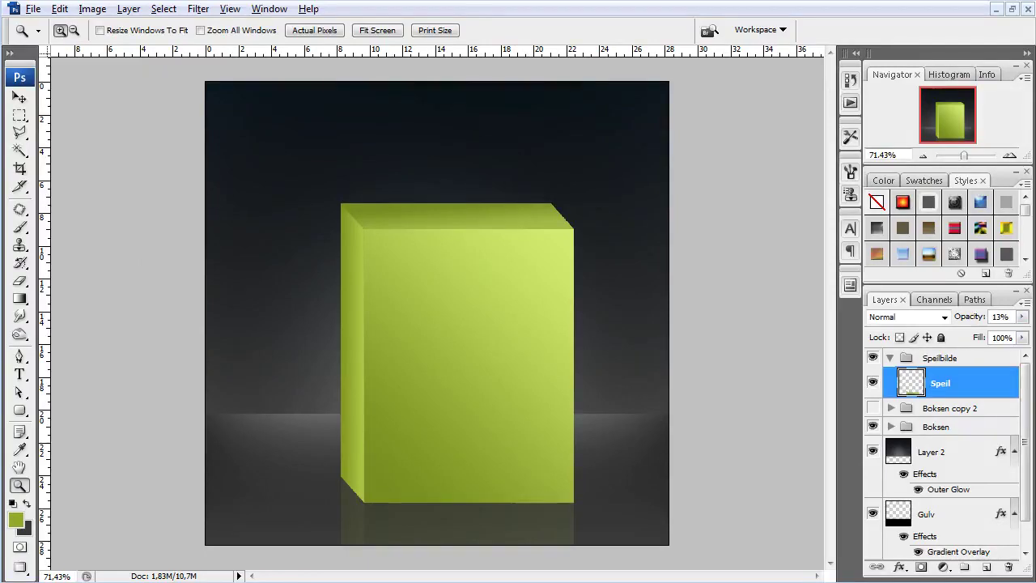
pyautogui.hotkey('alt', ']')
# Move the Speilbilde through Boksen groups together up and left, ending with a 10 px nudge left.
pyautogui.hotkey('shift', 'alt', '[')
pyautogui.hotkey('shift', 'alt', '[')
pyautogui.hotkey('shift', 'alt', '[')
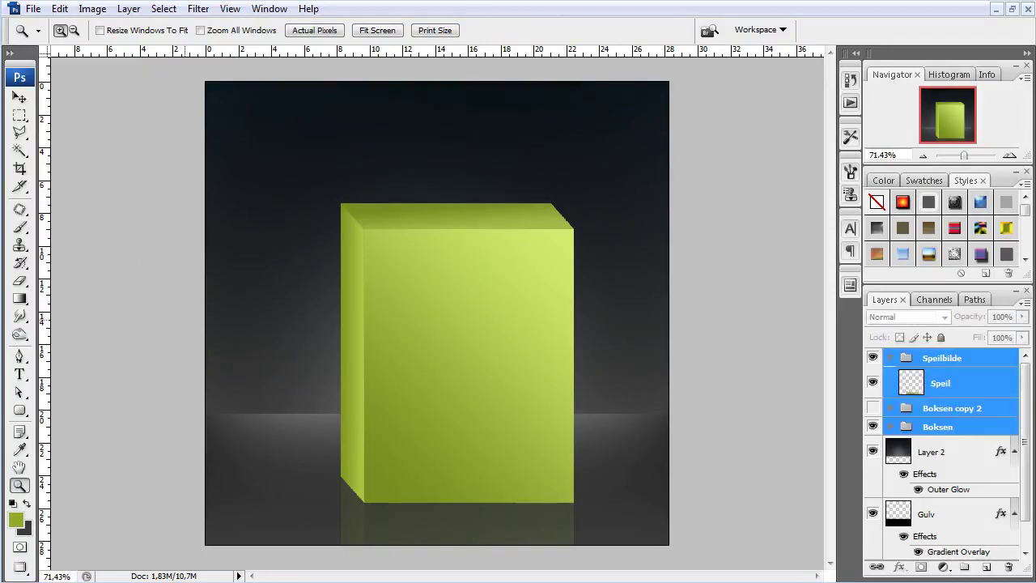
pyautogui.press('v')
pyautogui.moveTo(457, 352)
pyautogui.mouseDown()
pyautogui.moveTo(425, 352)
pyautogui.moveTo(413, 230)
pyautogui.moveTo(435, 340)
pyautogui.mouseUp()
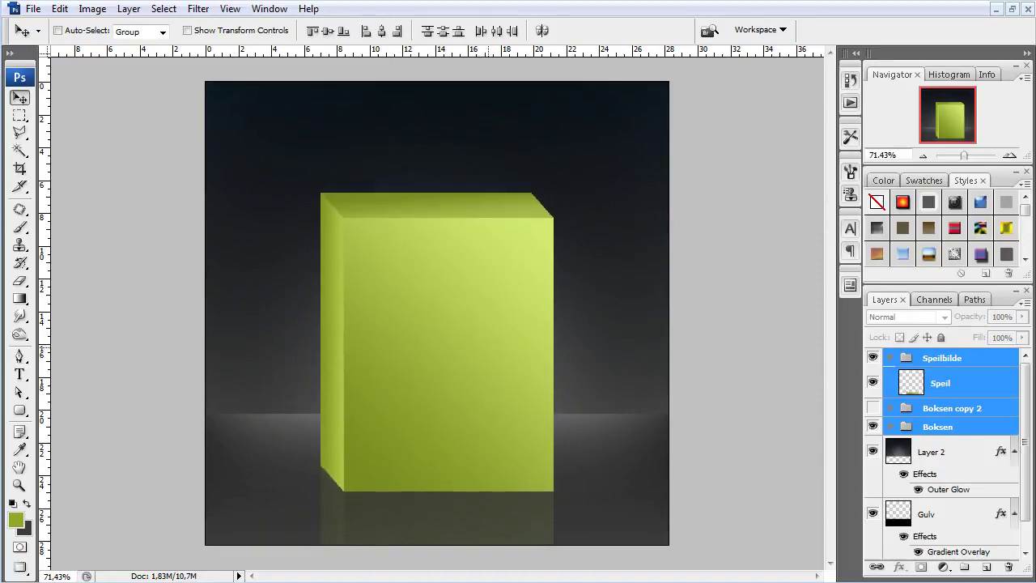
pyautogui.moveTo(435, 340); pyautogui.dragTo(444, 335)
pyautogui.hotkey('shift', 'Left')
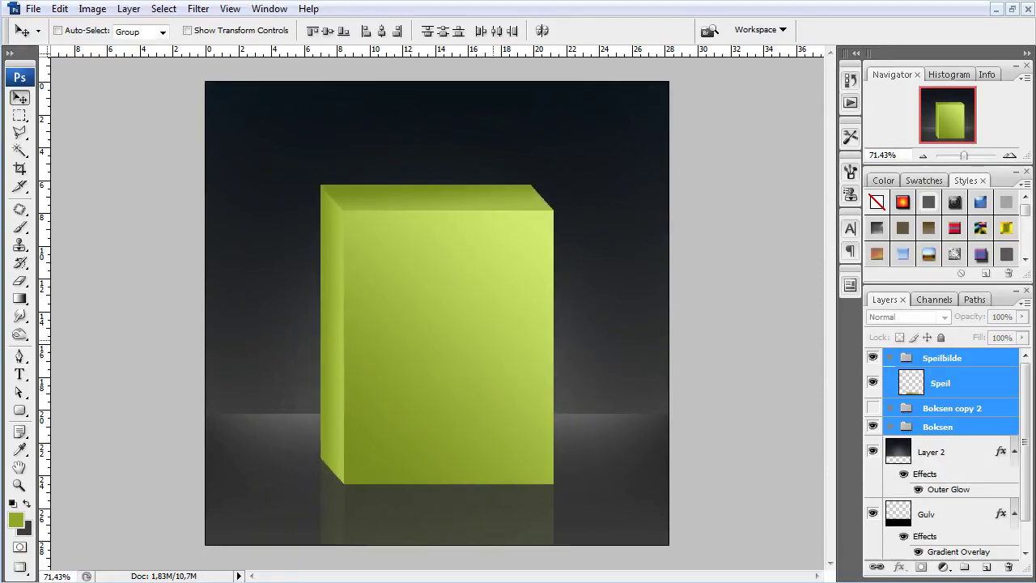
pyautogui.press('m')
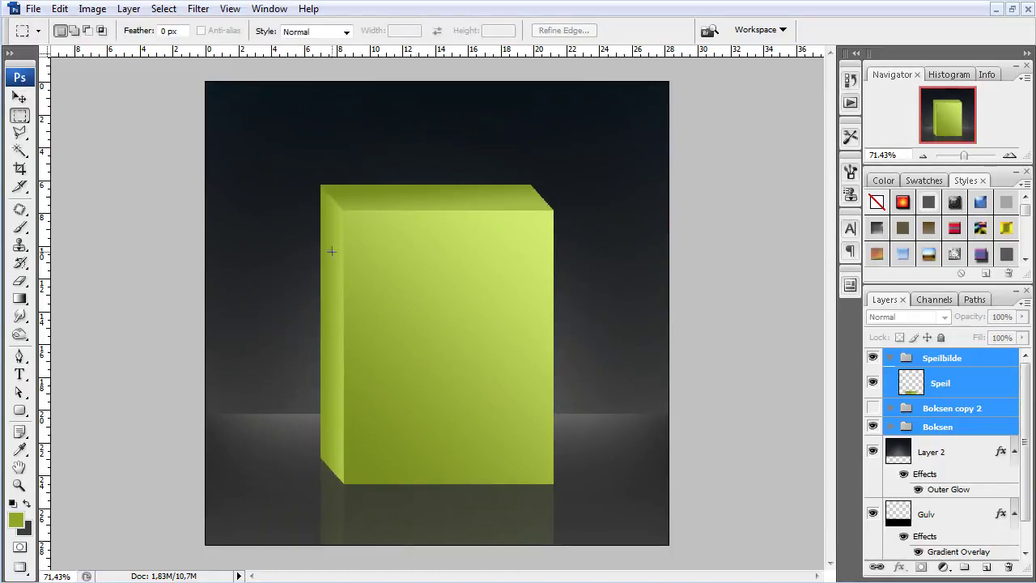
pyautogui.scroll(3, 499, 230)
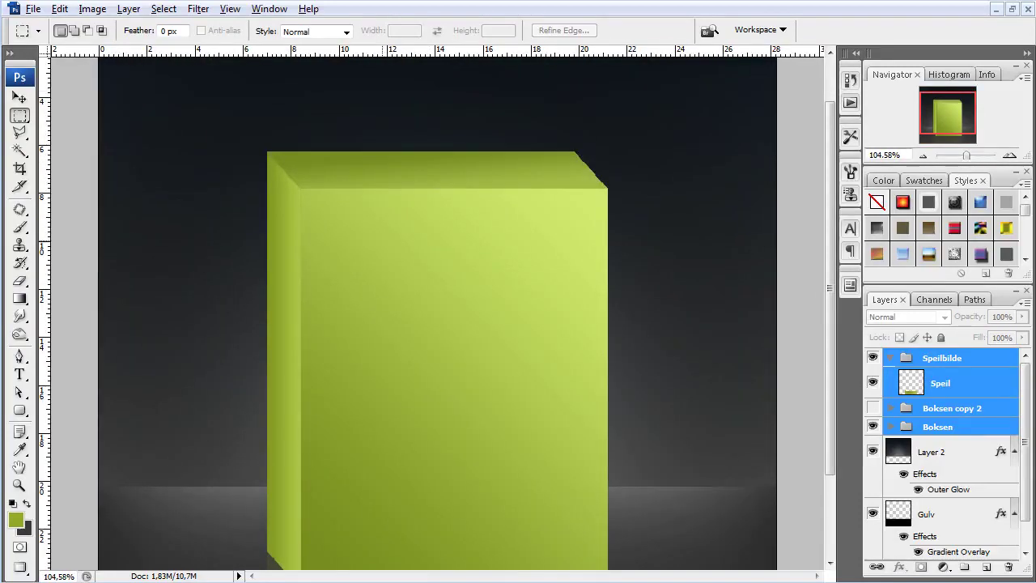
pyautogui.click(230, 8)
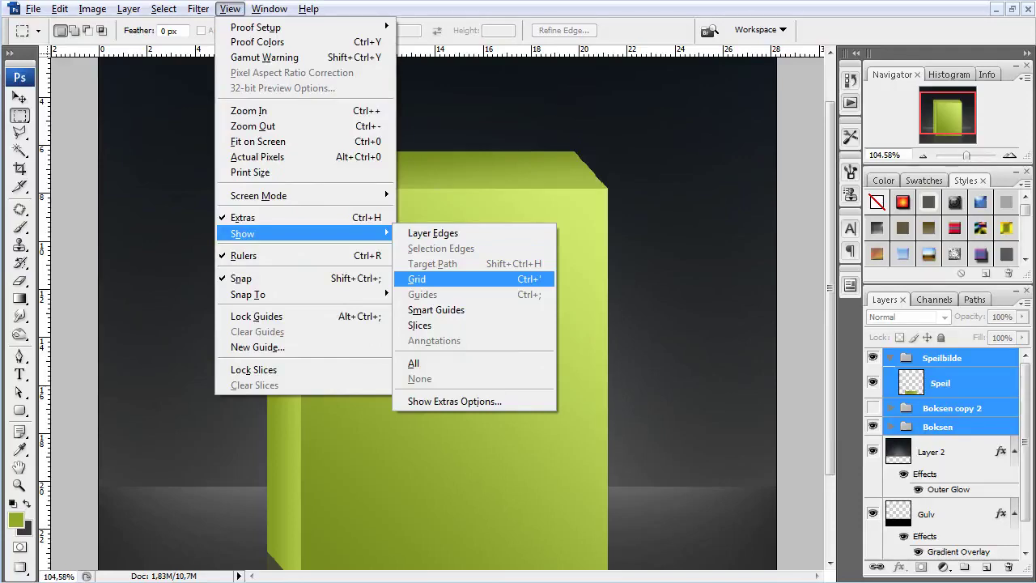
pyautogui.click(417, 278)
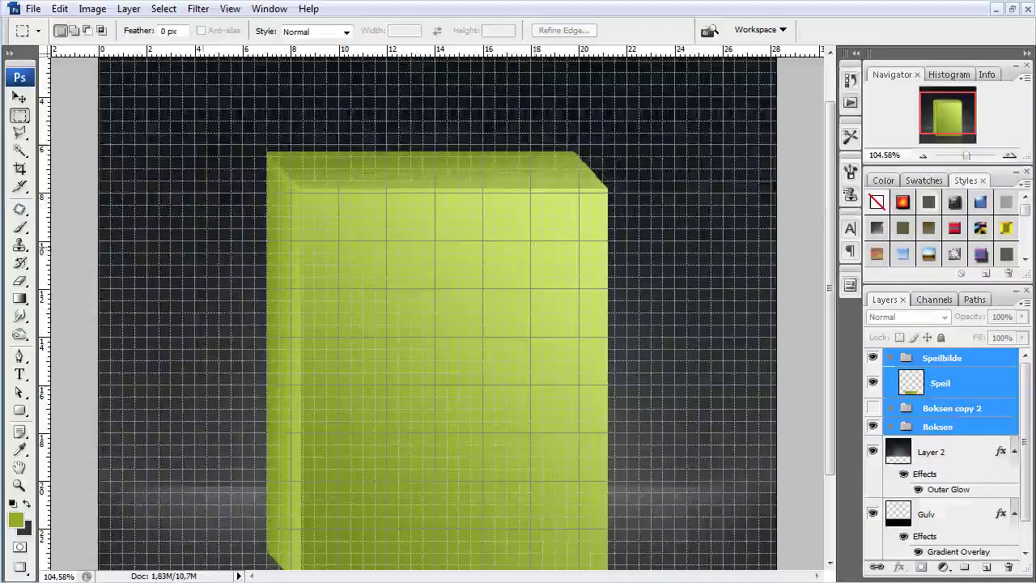
pyautogui.hotkey('ctrl', "'")
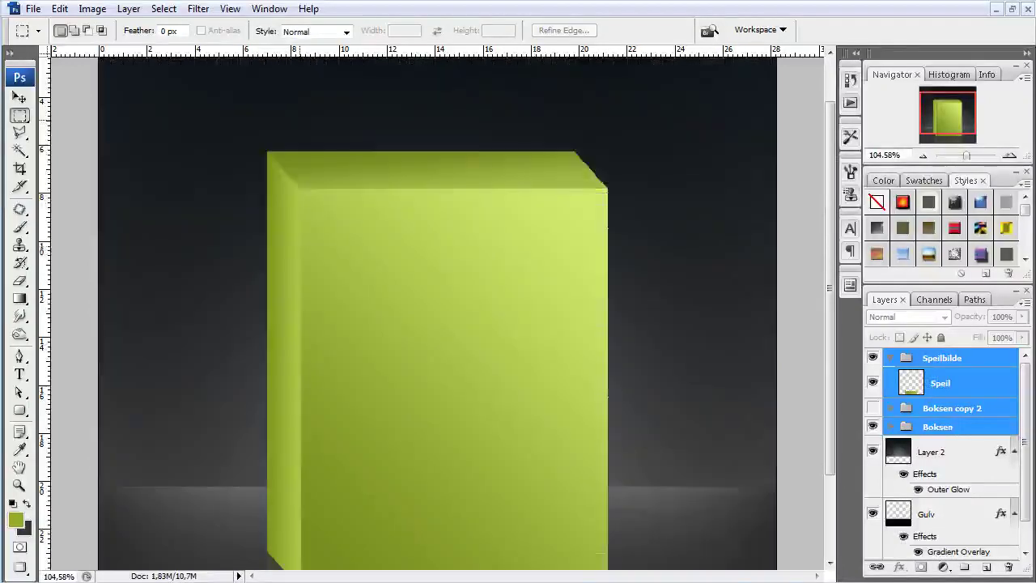
pyautogui.hotkey('ctrl', '-')
pyautogui.scroll(1, 322, 283)
pyautogui.scroll(-1, 322, 282)
pyautogui.scroll(1, 322, 283)
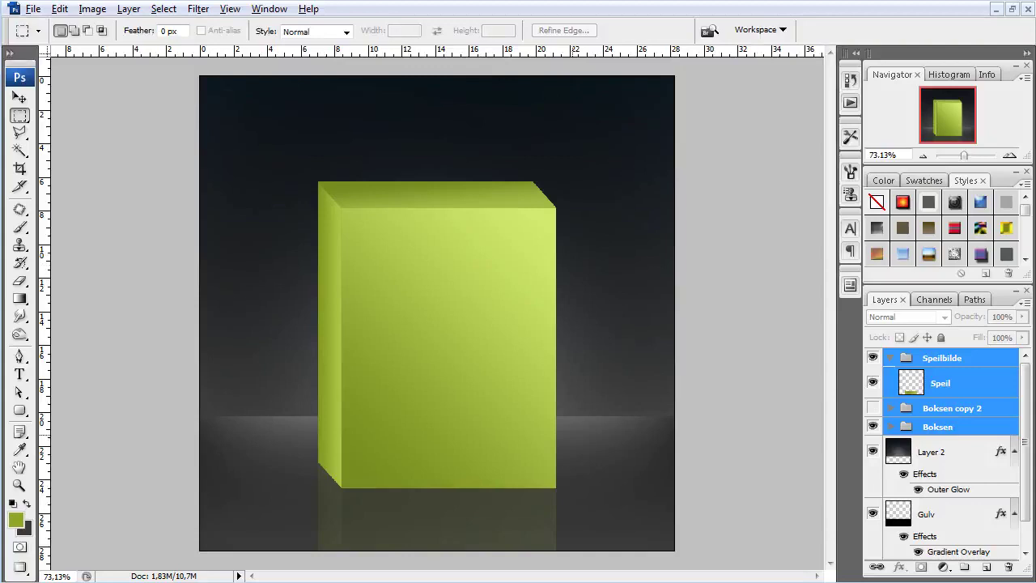
pyautogui.click(872, 451)
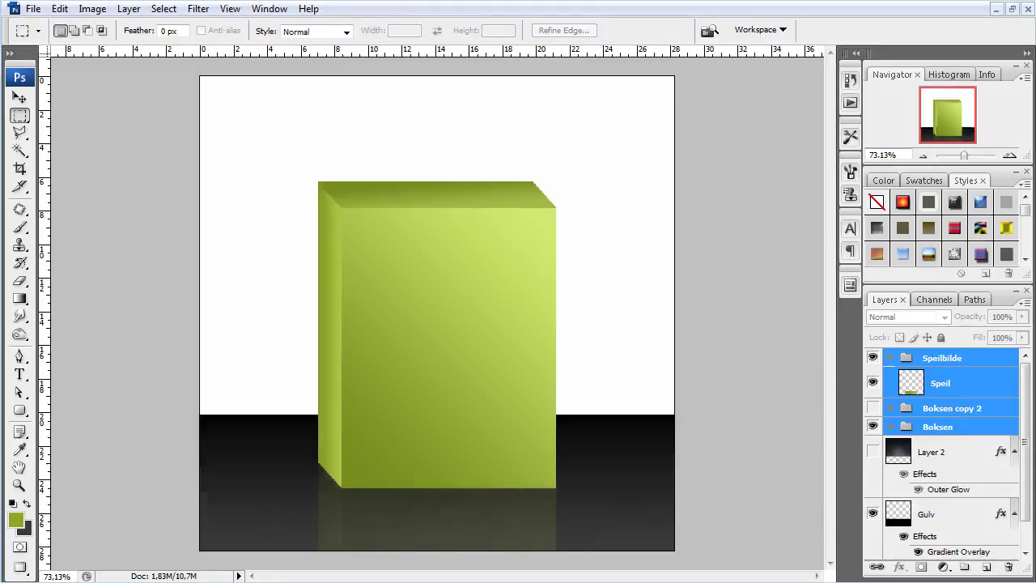
pyautogui.click(872, 513)
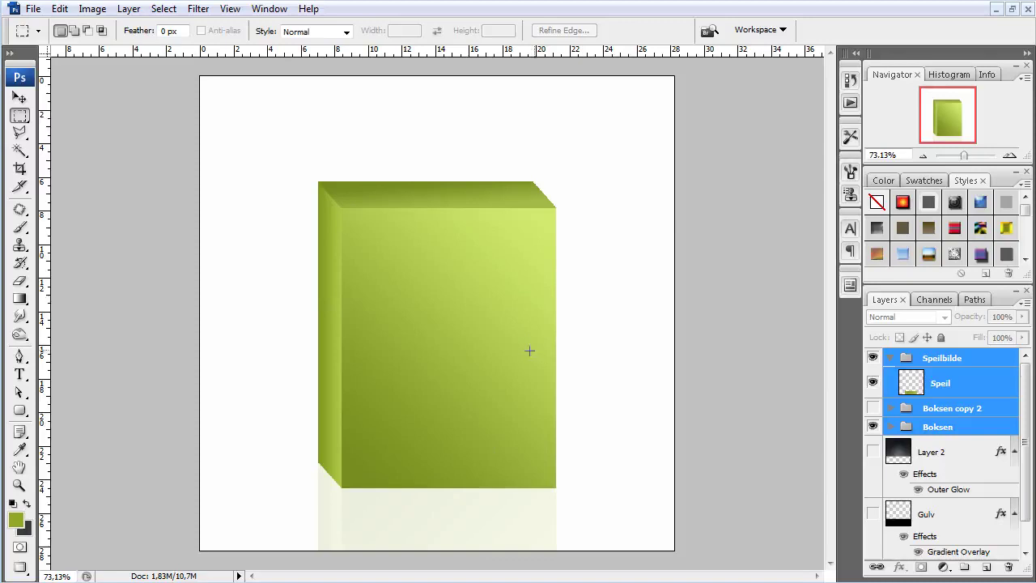
pyautogui.click(872, 513)
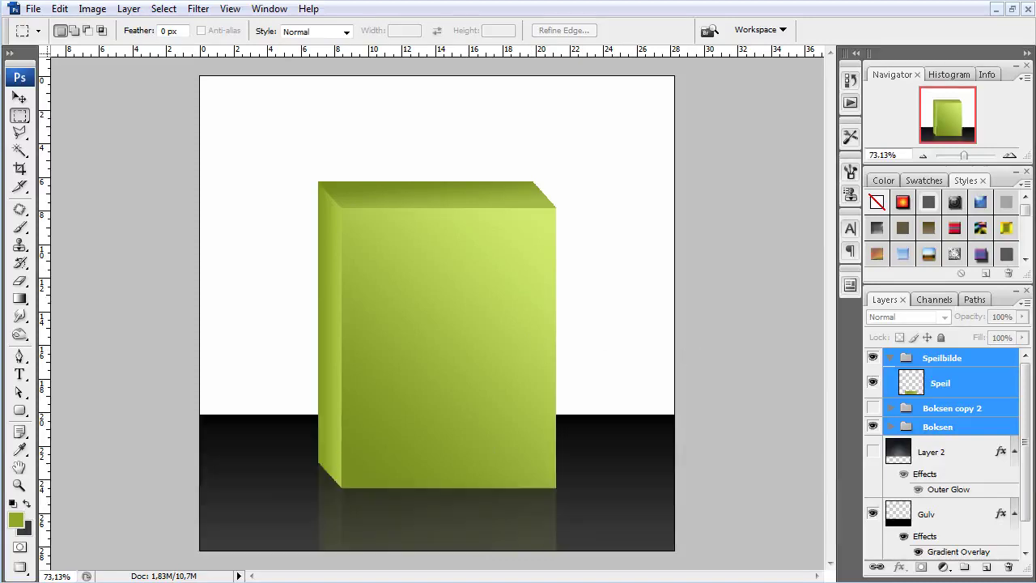
pyautogui.click(872, 451)
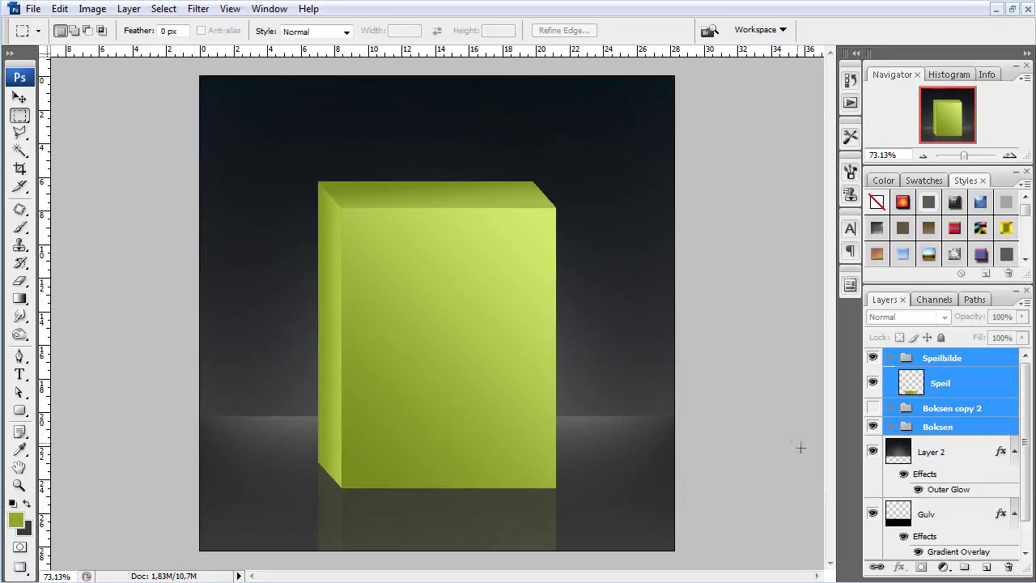